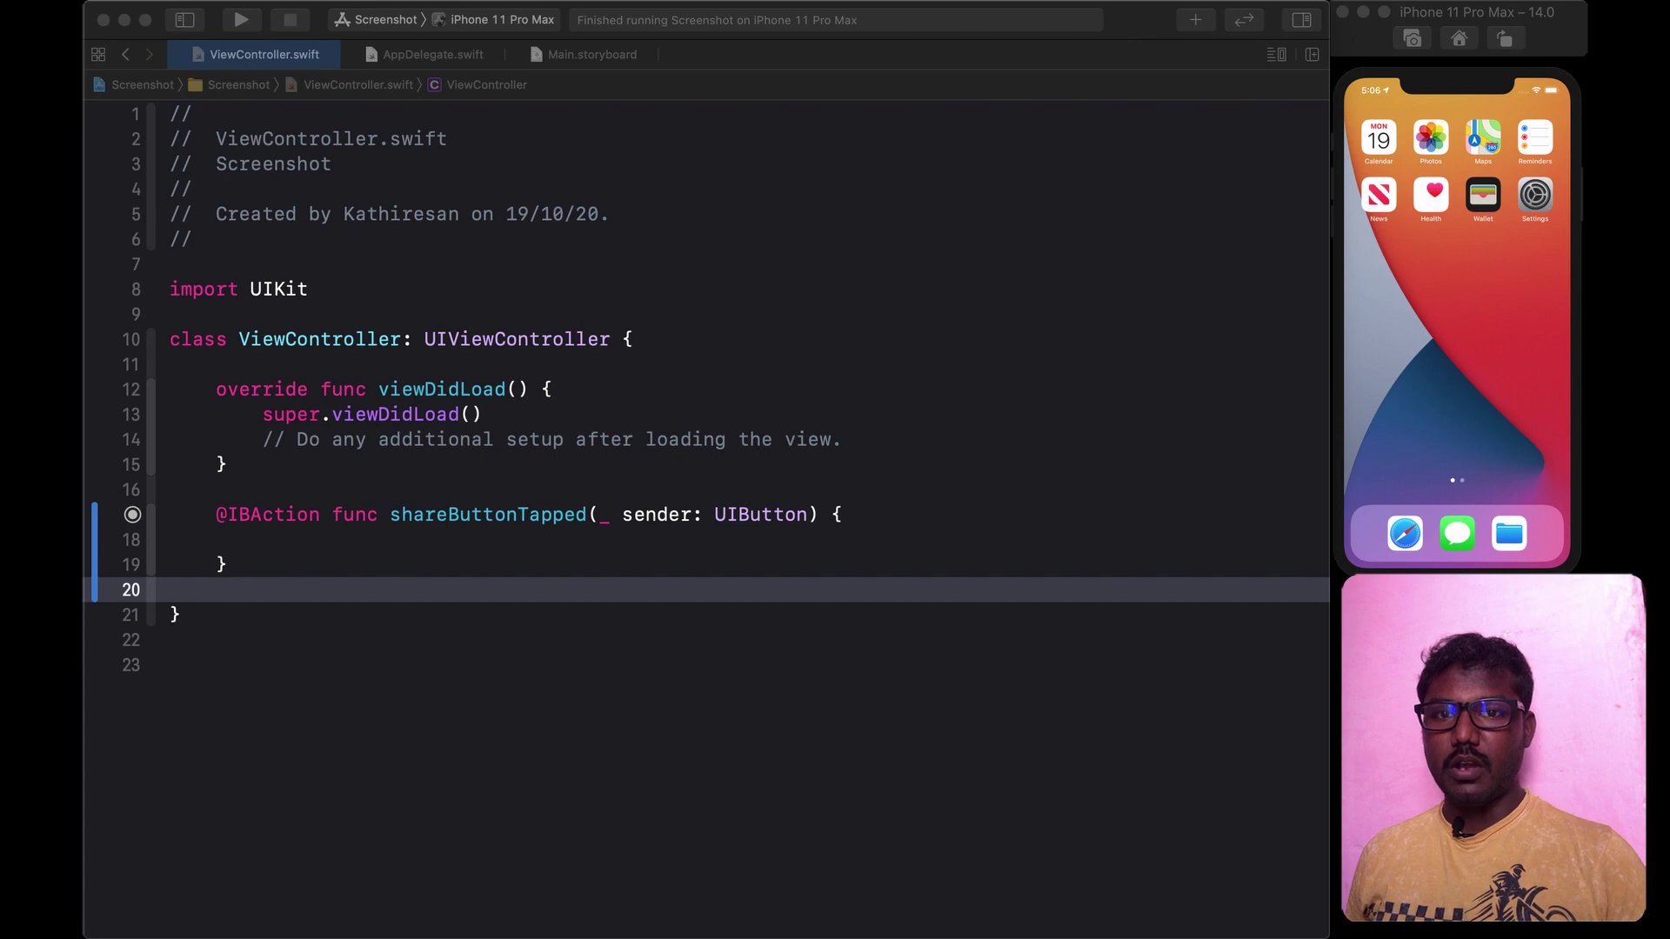
# Step: Build and run the app on the simulator, briefly toggling the project file list
pyautogui.press('super+r')
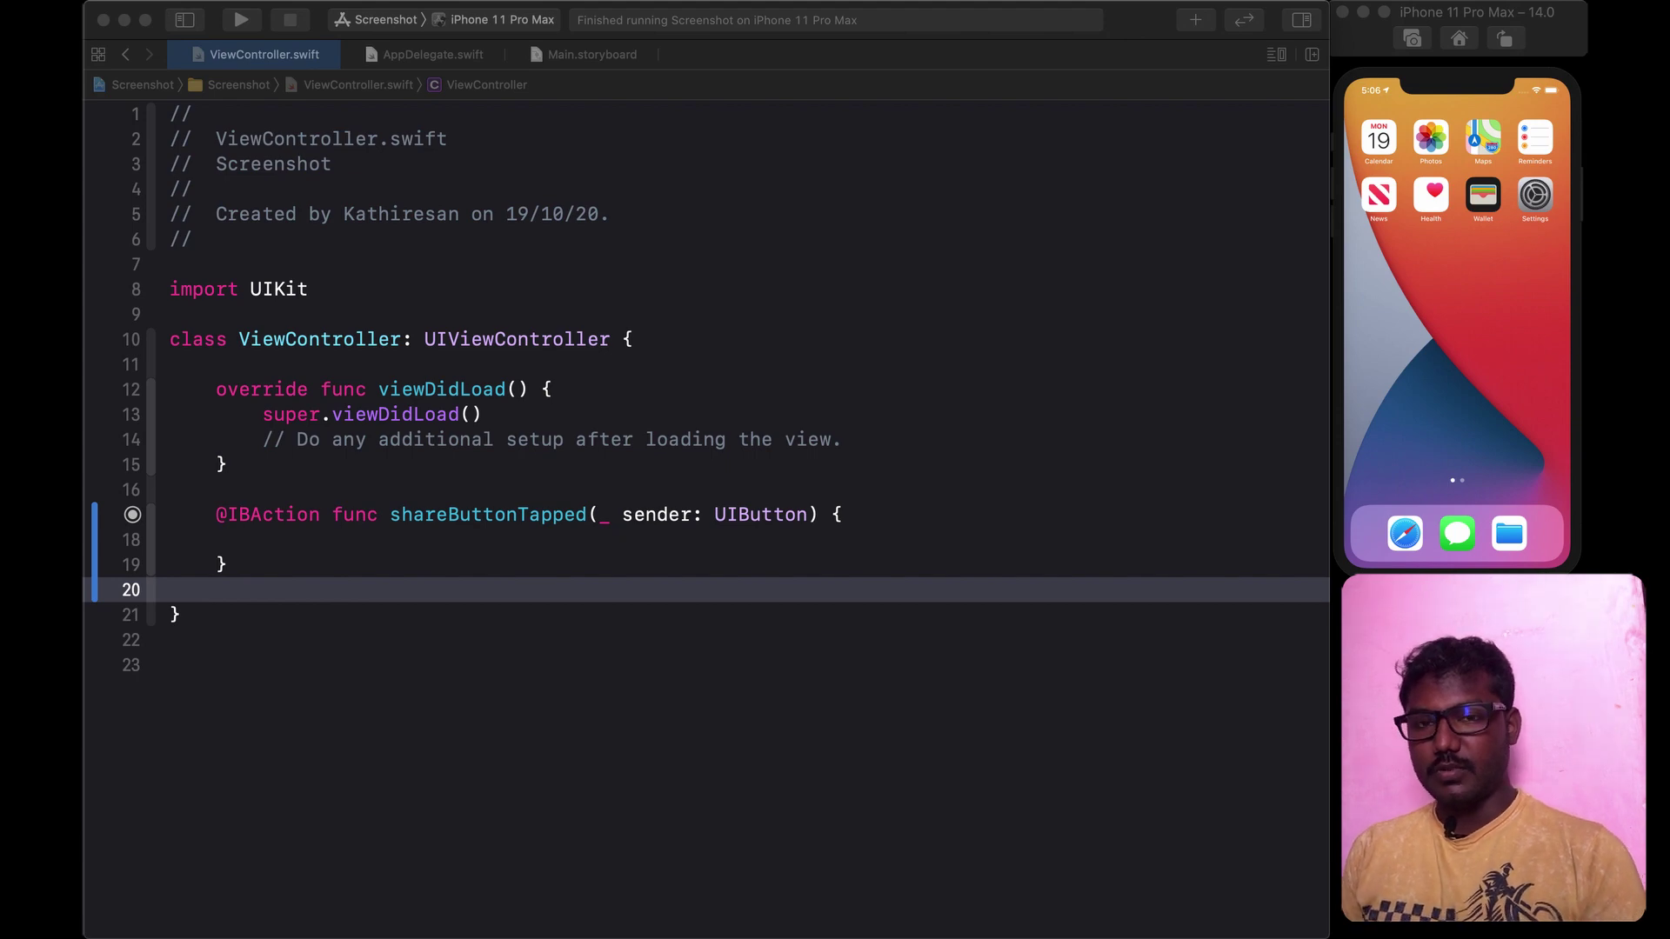
pyautogui.click(185, 19)
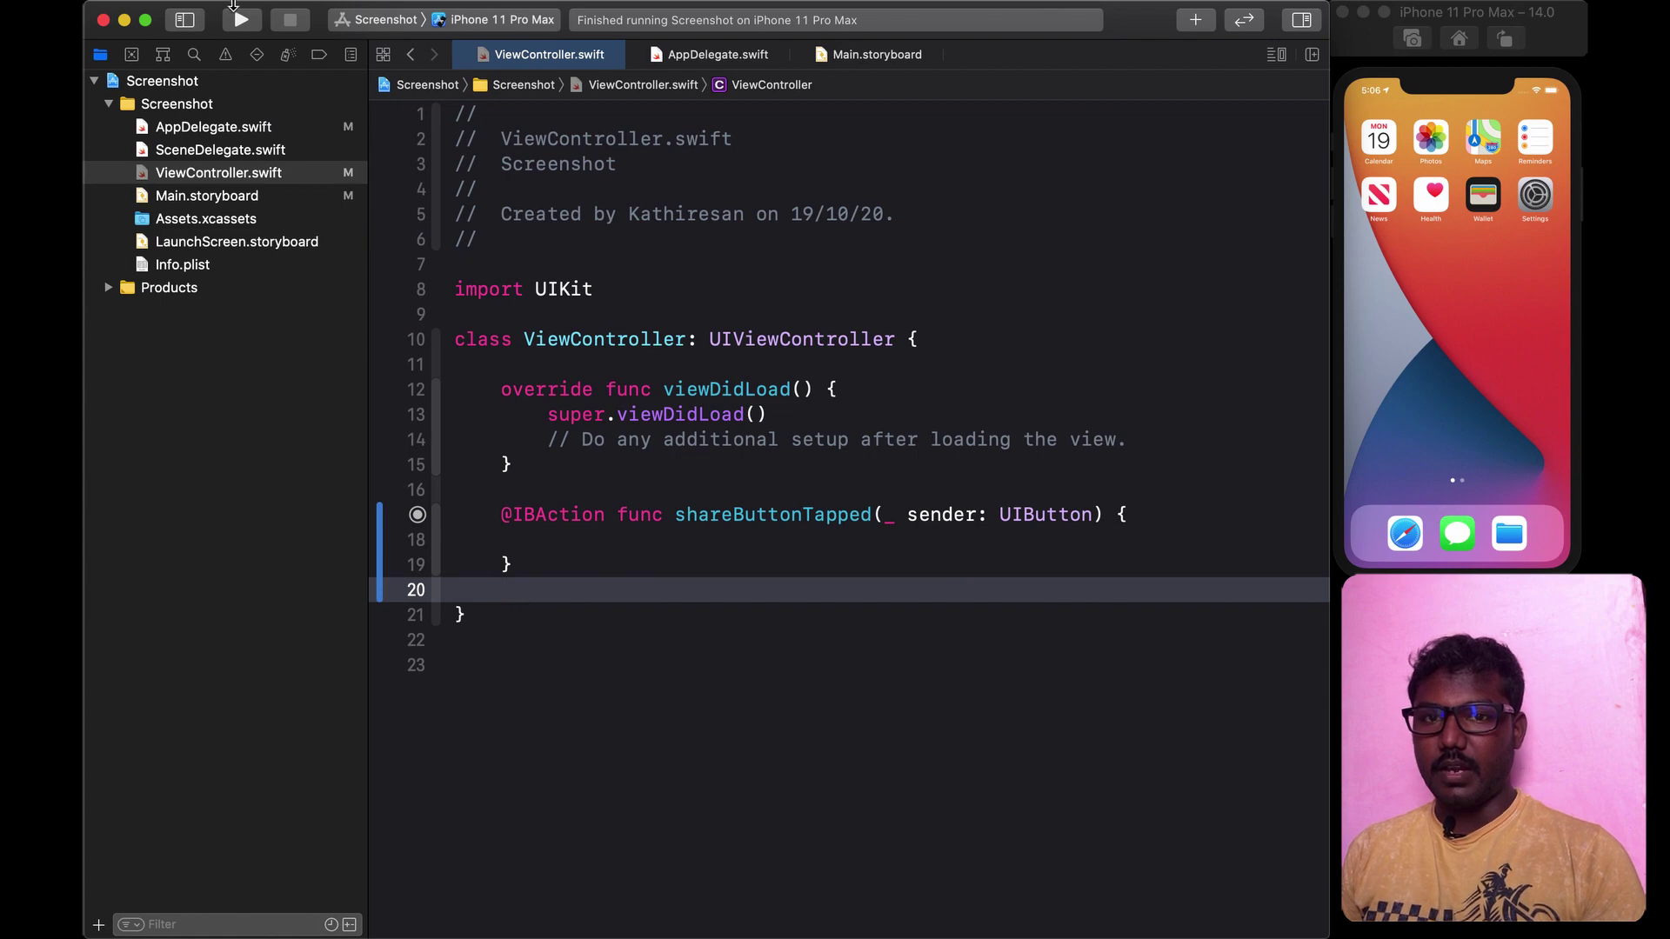
pyautogui.click(186, 20)
# Step: Add an empty func shareContent(content: [Any]) below shareButtonTapped
pyautogui.click(308, 540)
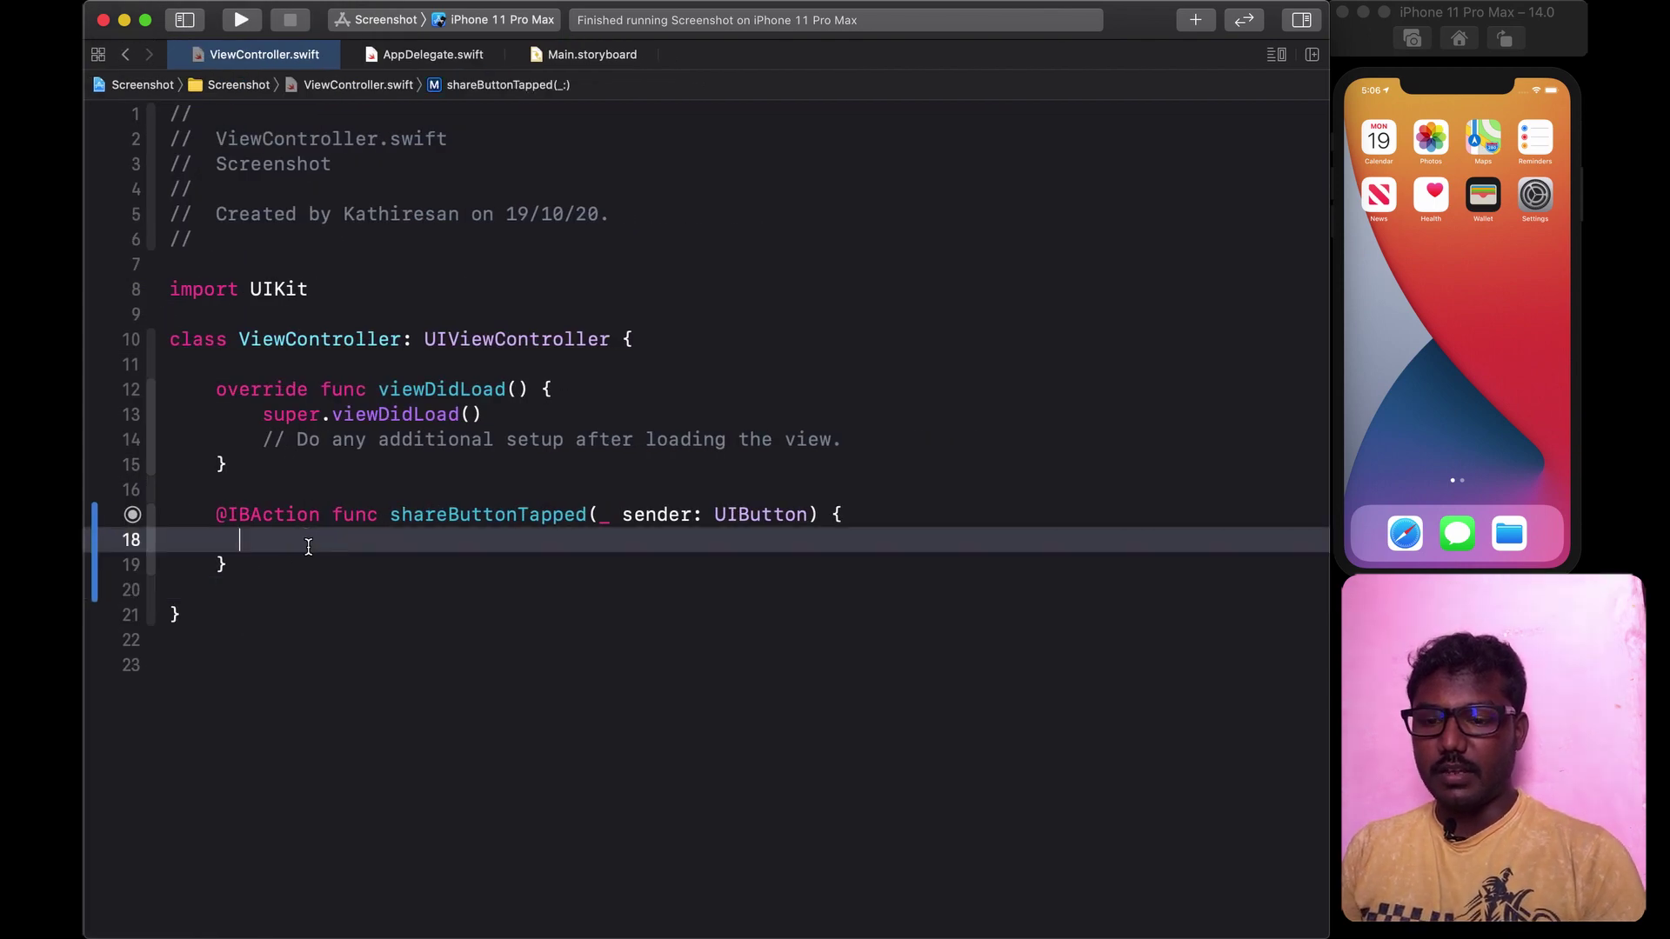
pyautogui.click(257, 588)
pyautogui.press('Return')
pyautogui.write('f')
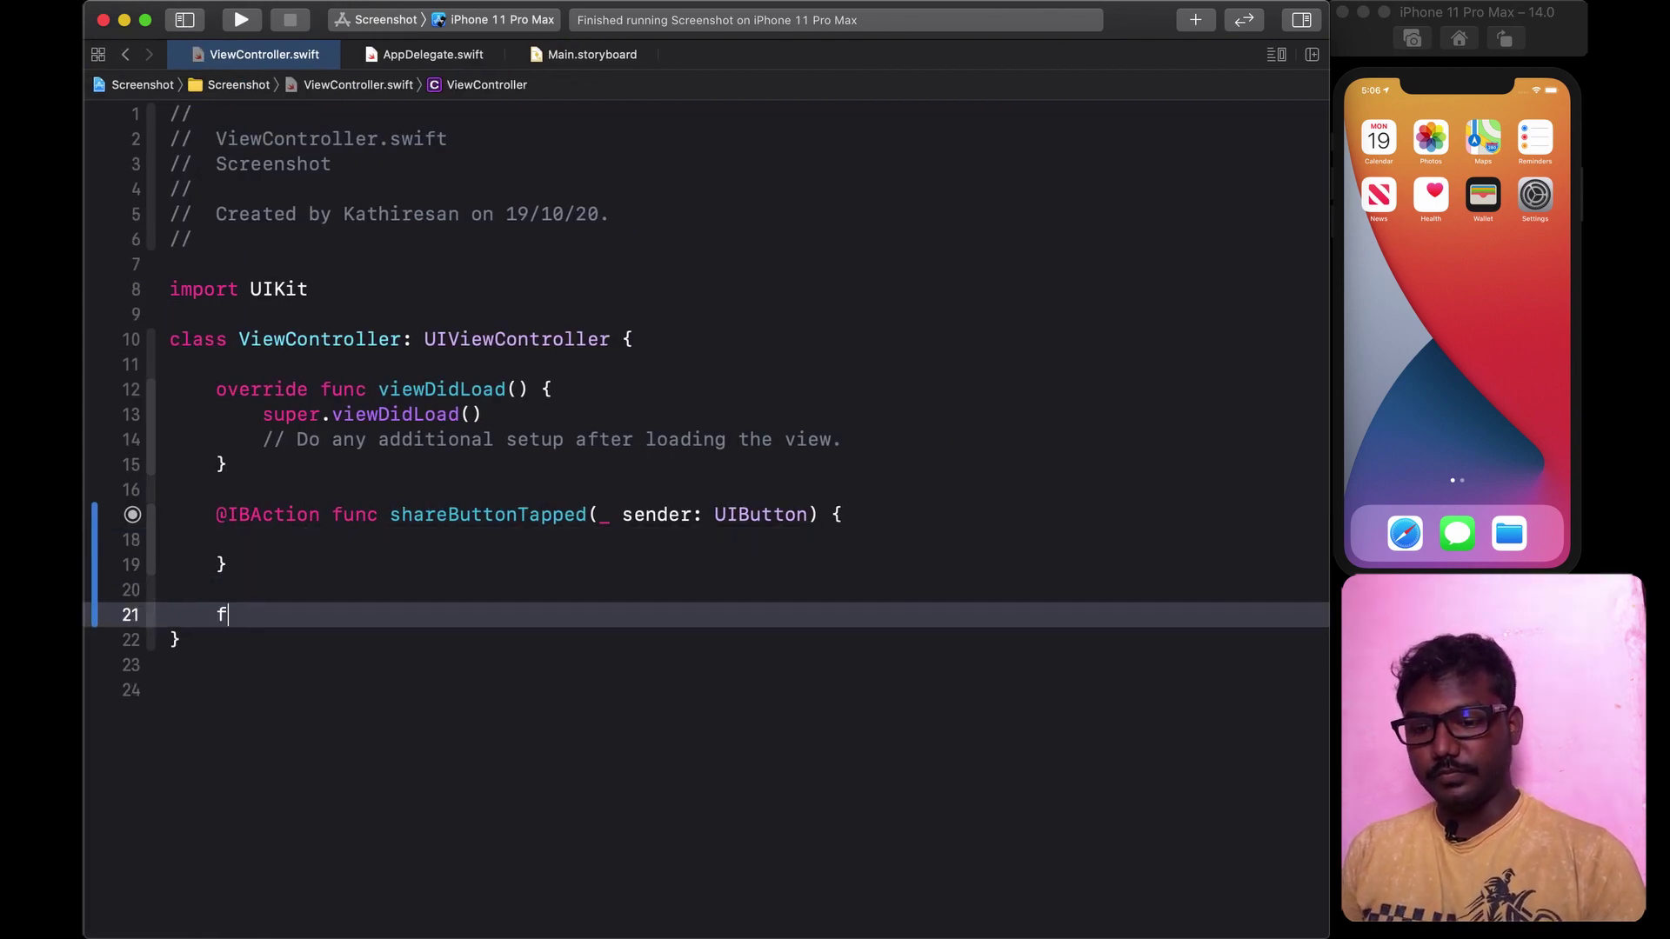
pyautogui.write('unc share')
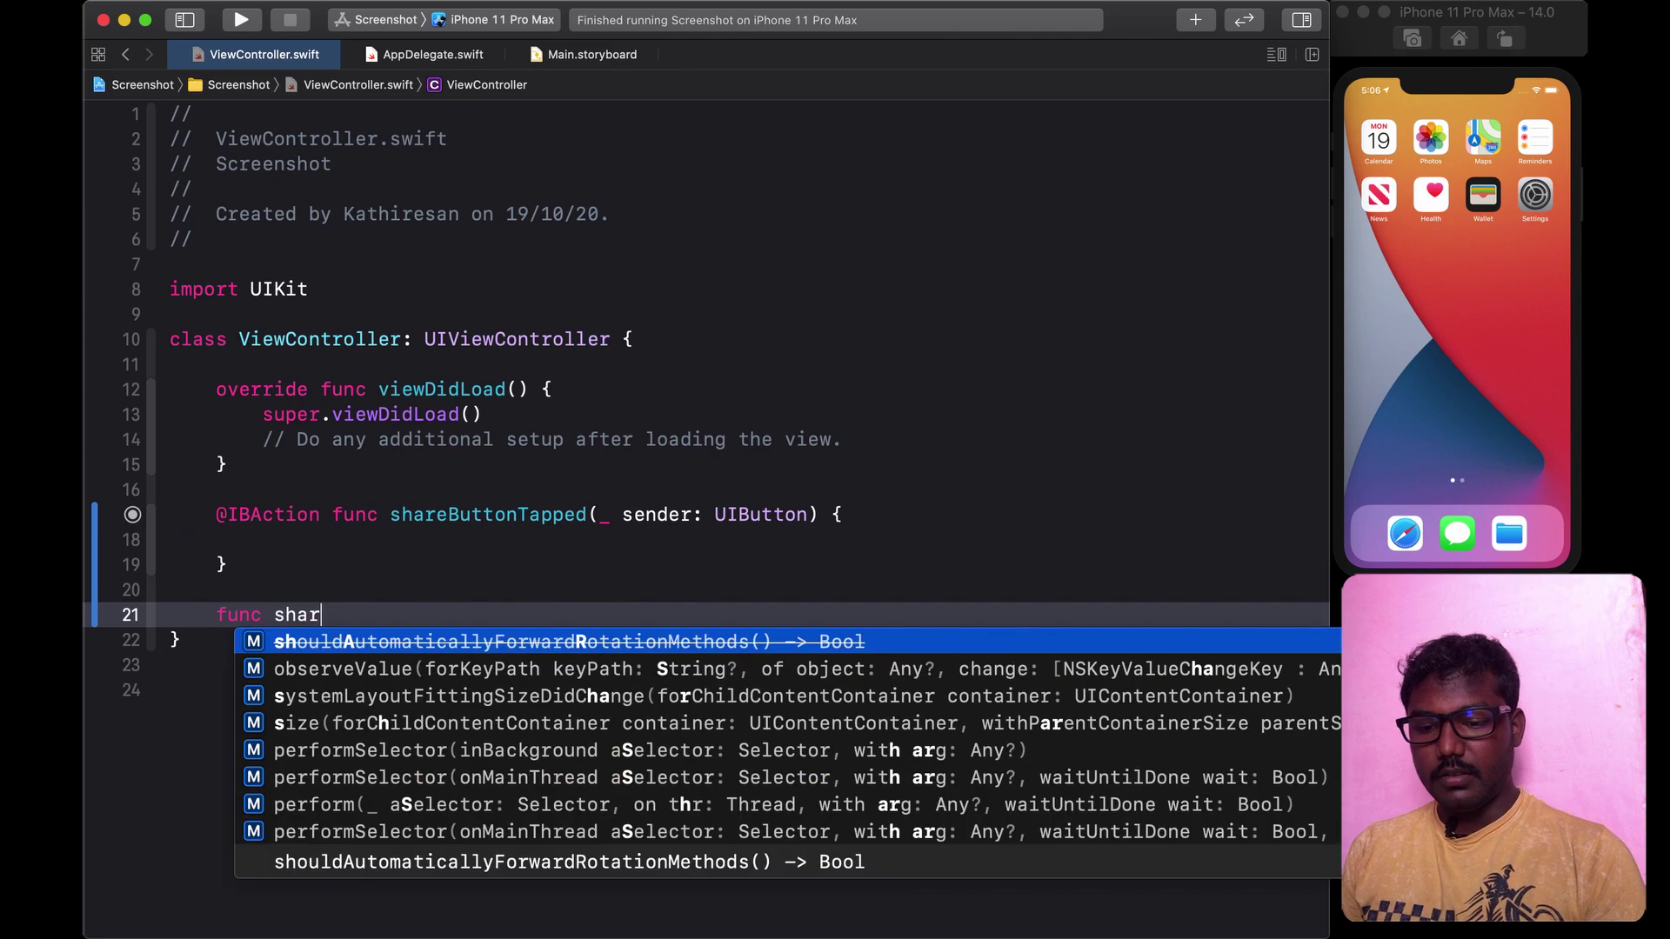
pyautogui.write('Cont')
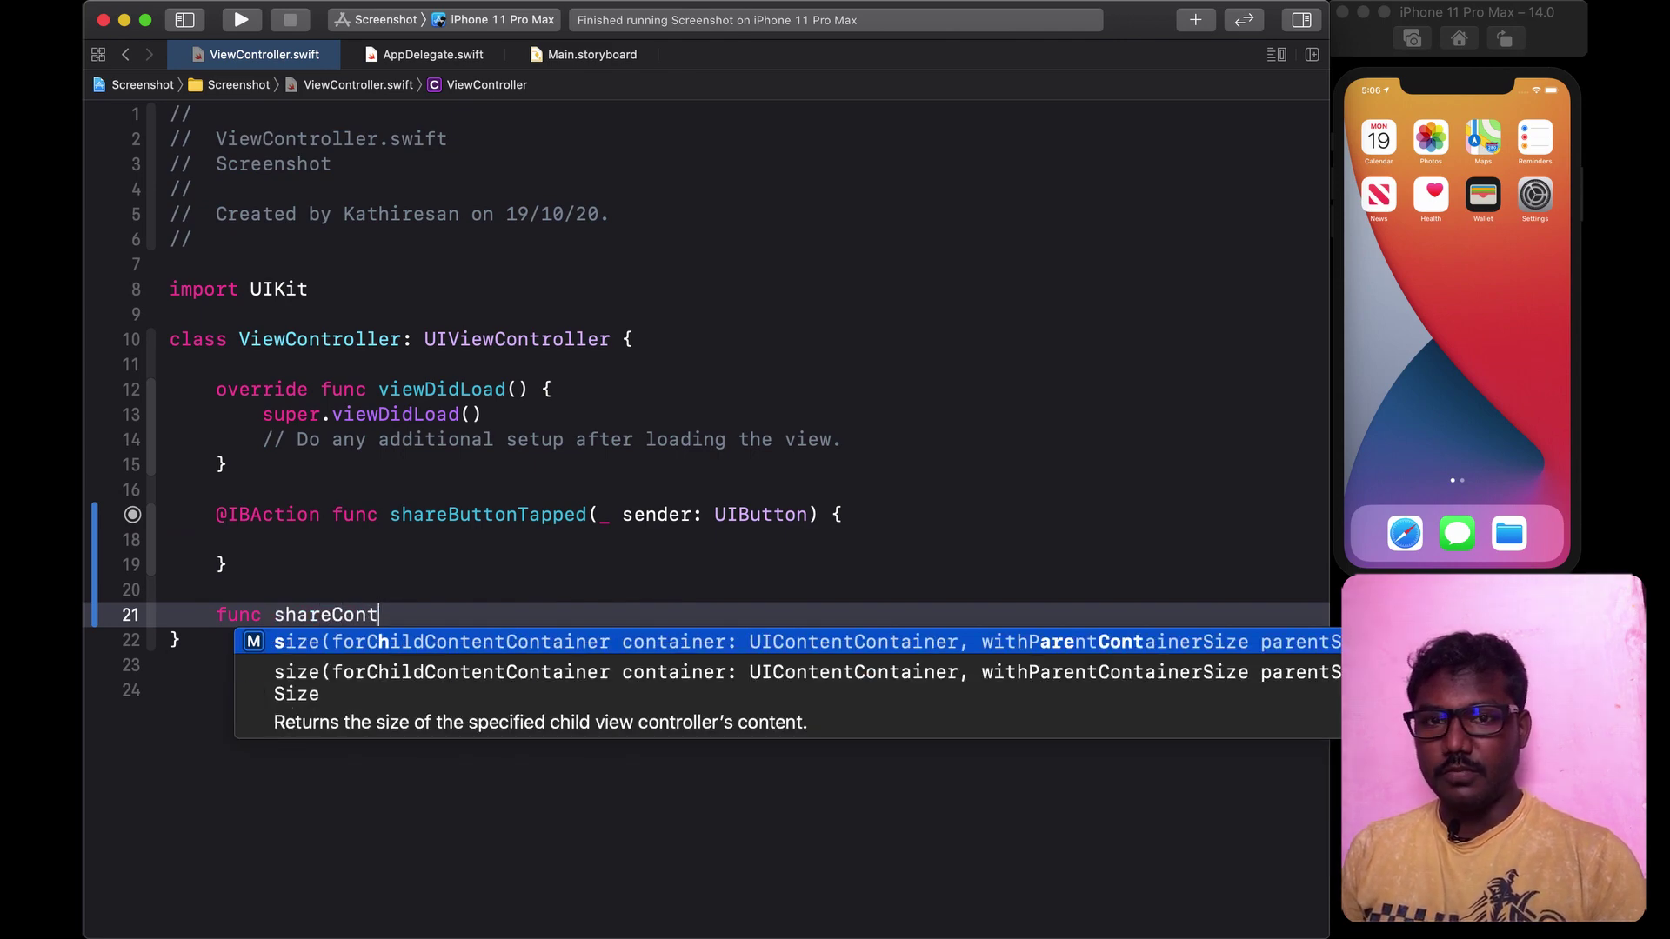
pyautogui.write('ent(')
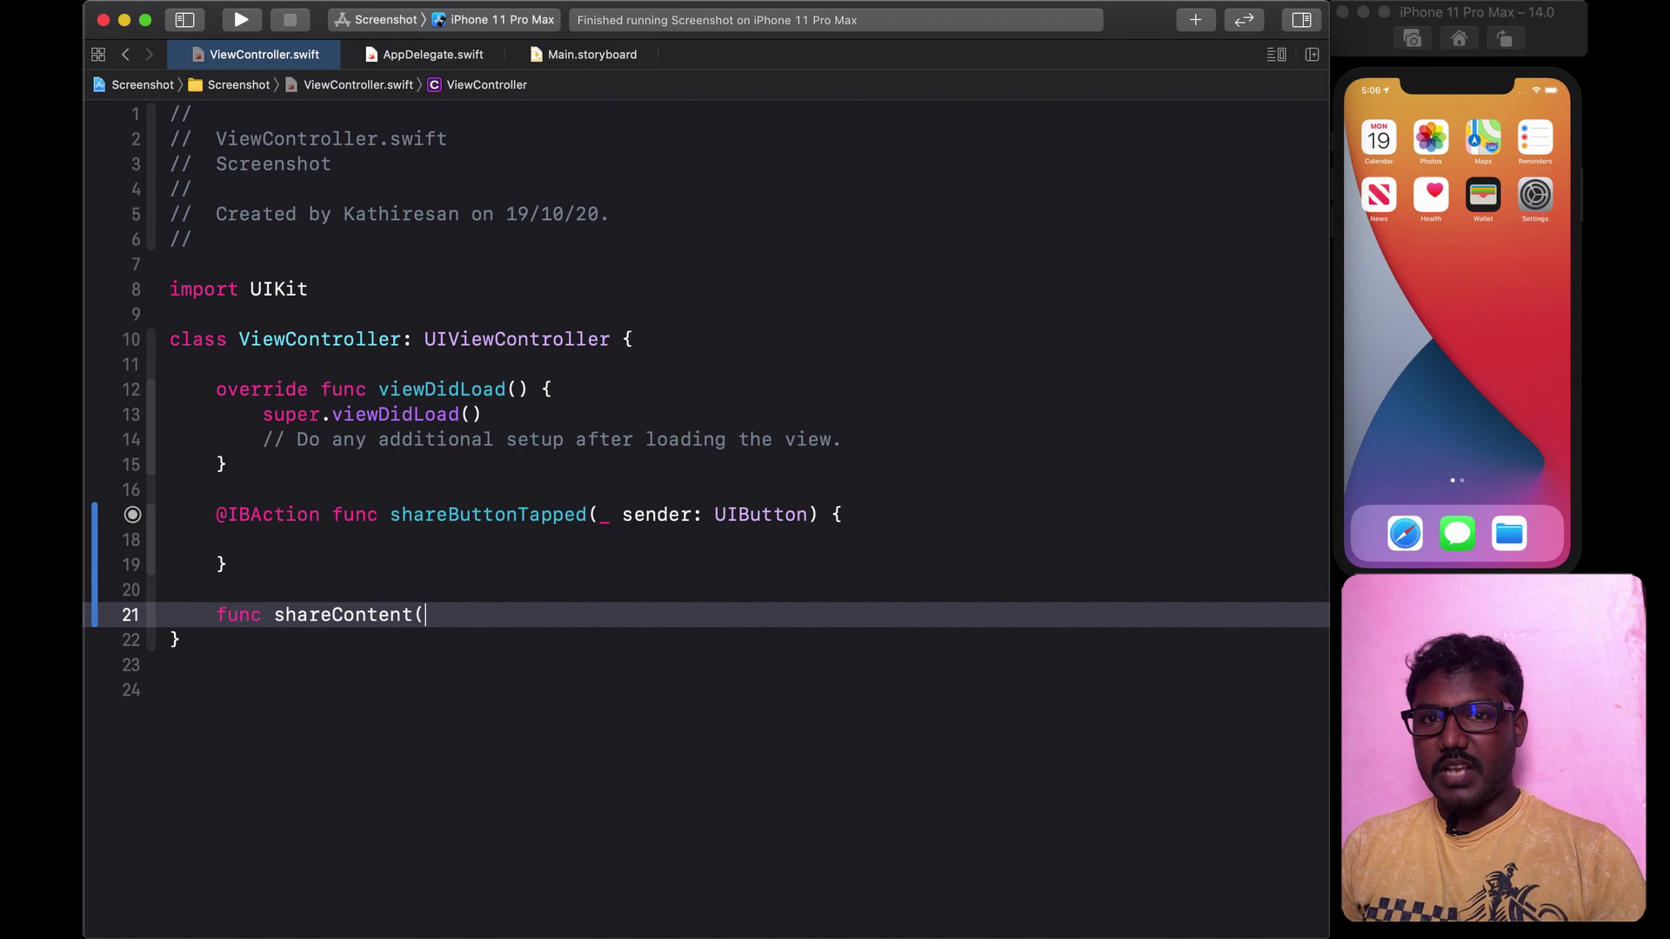
pyautogui.write(')')
pyautogui.write('c')
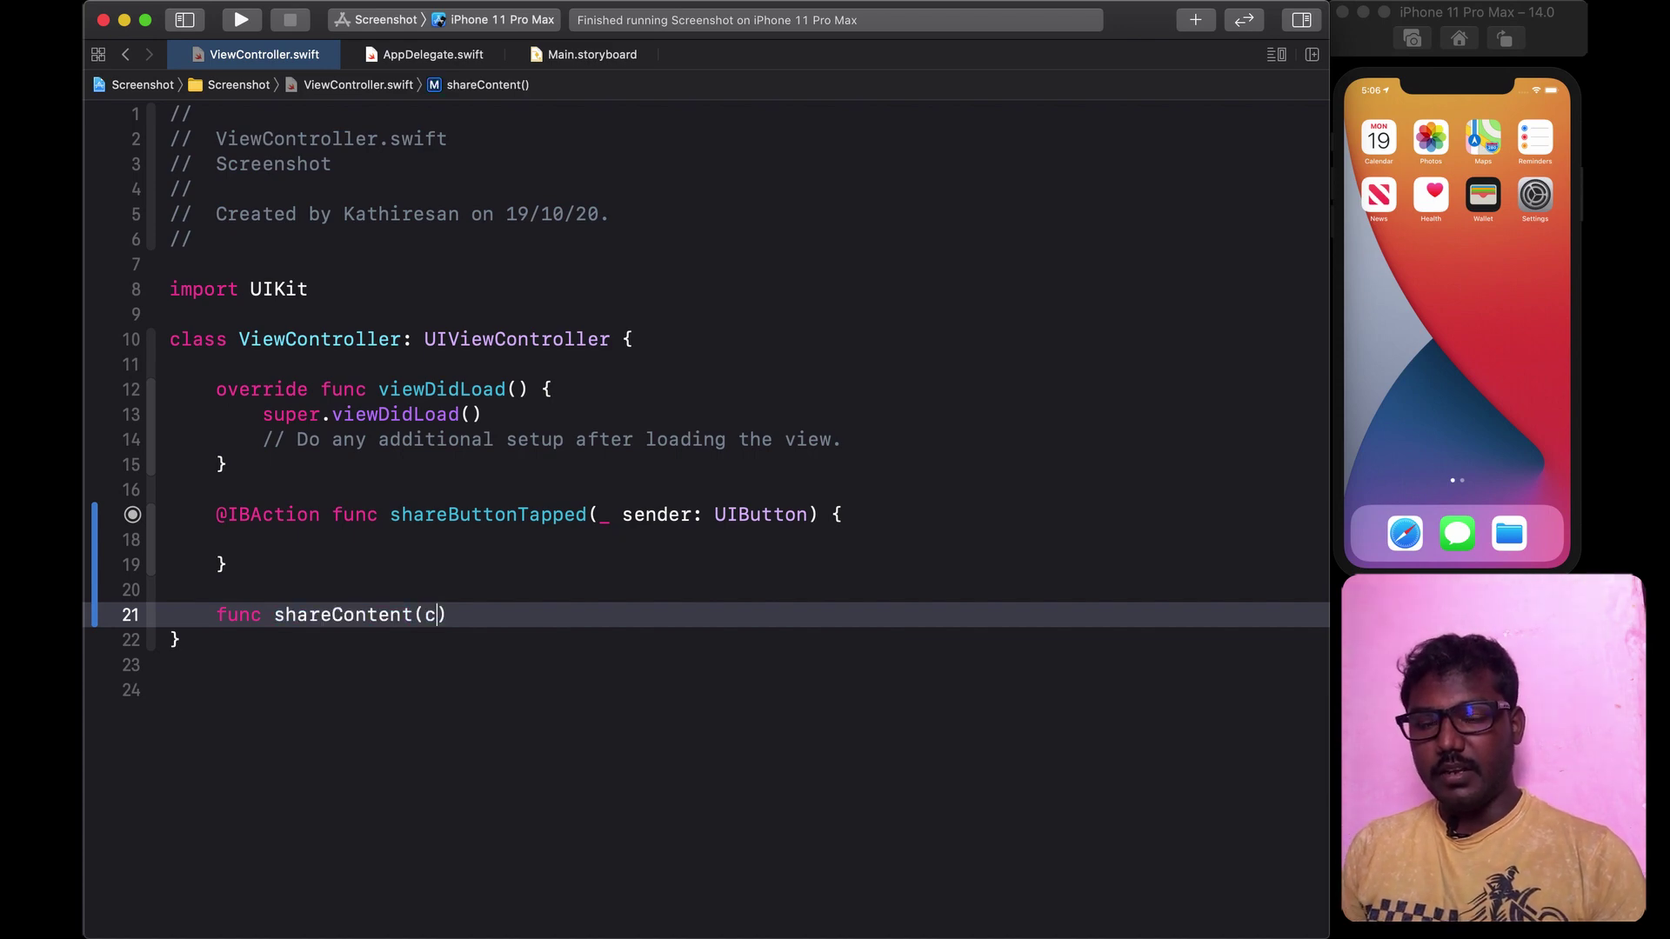
pyautogui.write('nt: A')
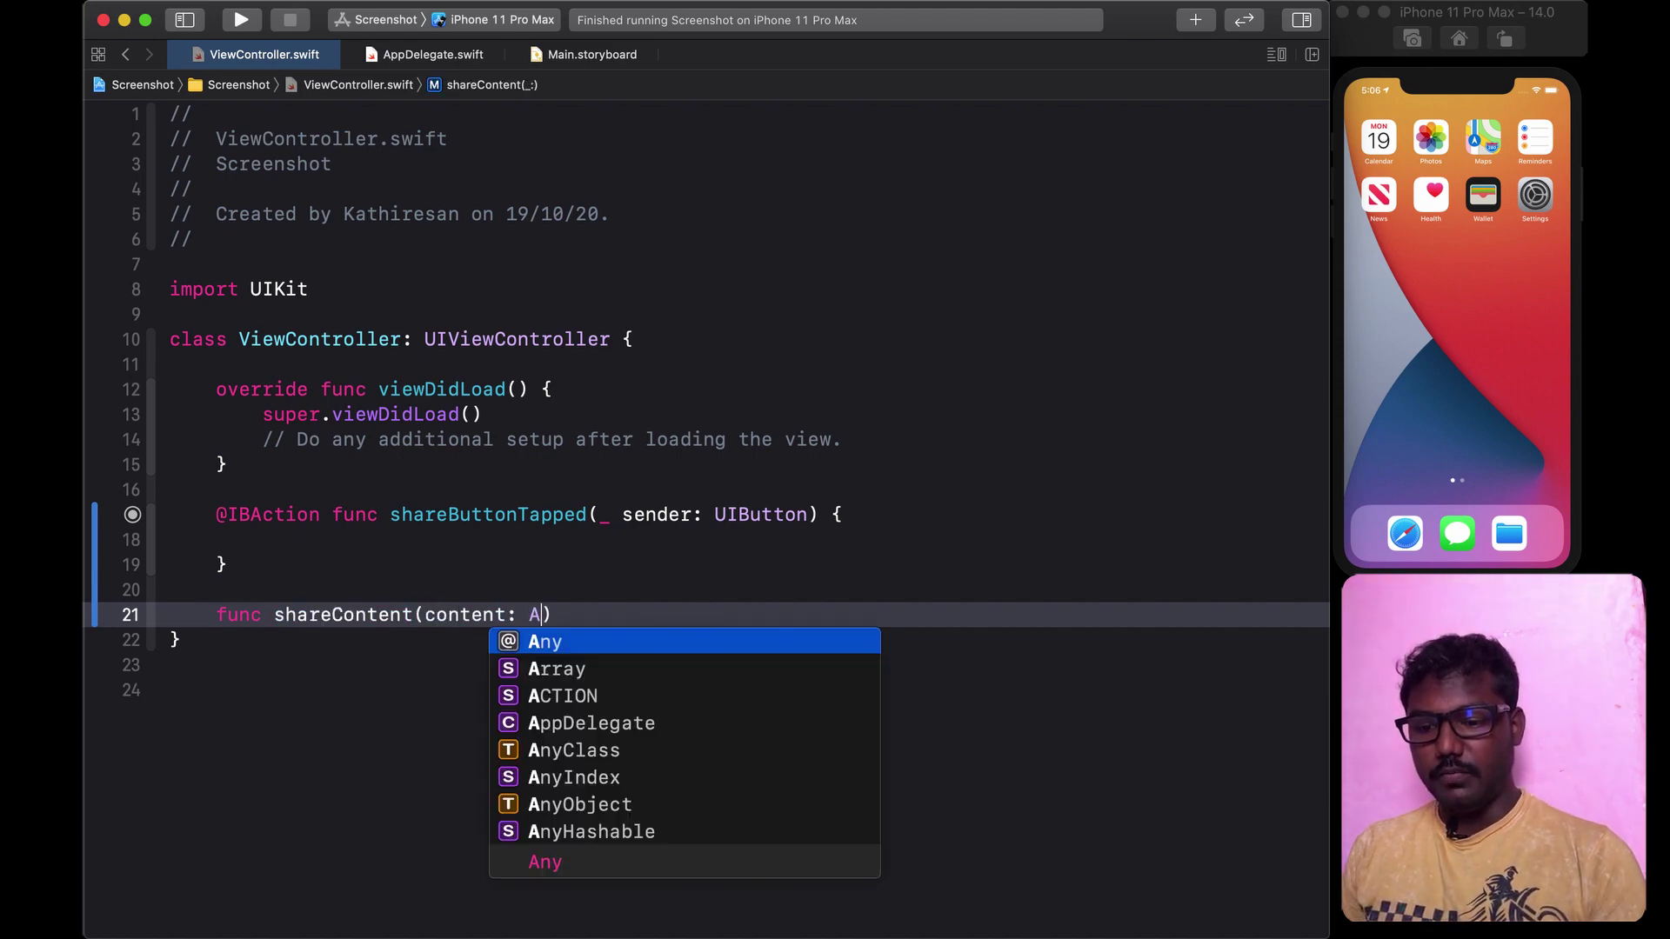
pyautogui.press('BackSpace')
pyautogui.write('[]')
pyautogui.press('Left')
pyautogui.write('Any')
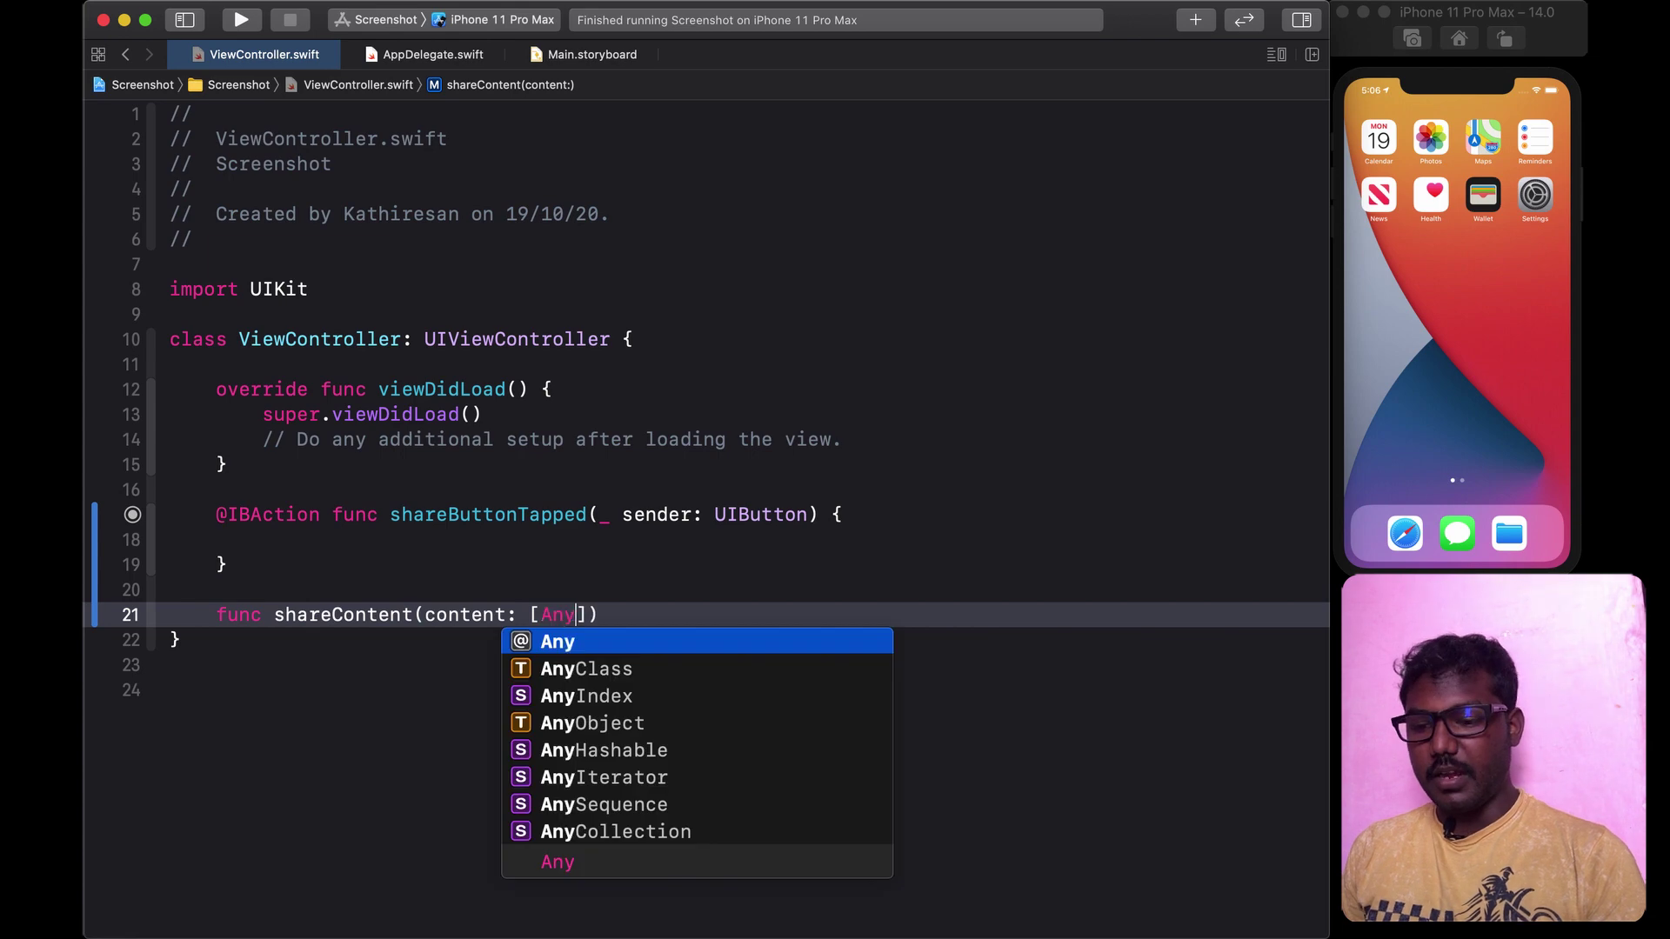
pyautogui.press('Right')
pyautogui.press('Right')
pyautogui.write('{')
pyautogui.press('Return')
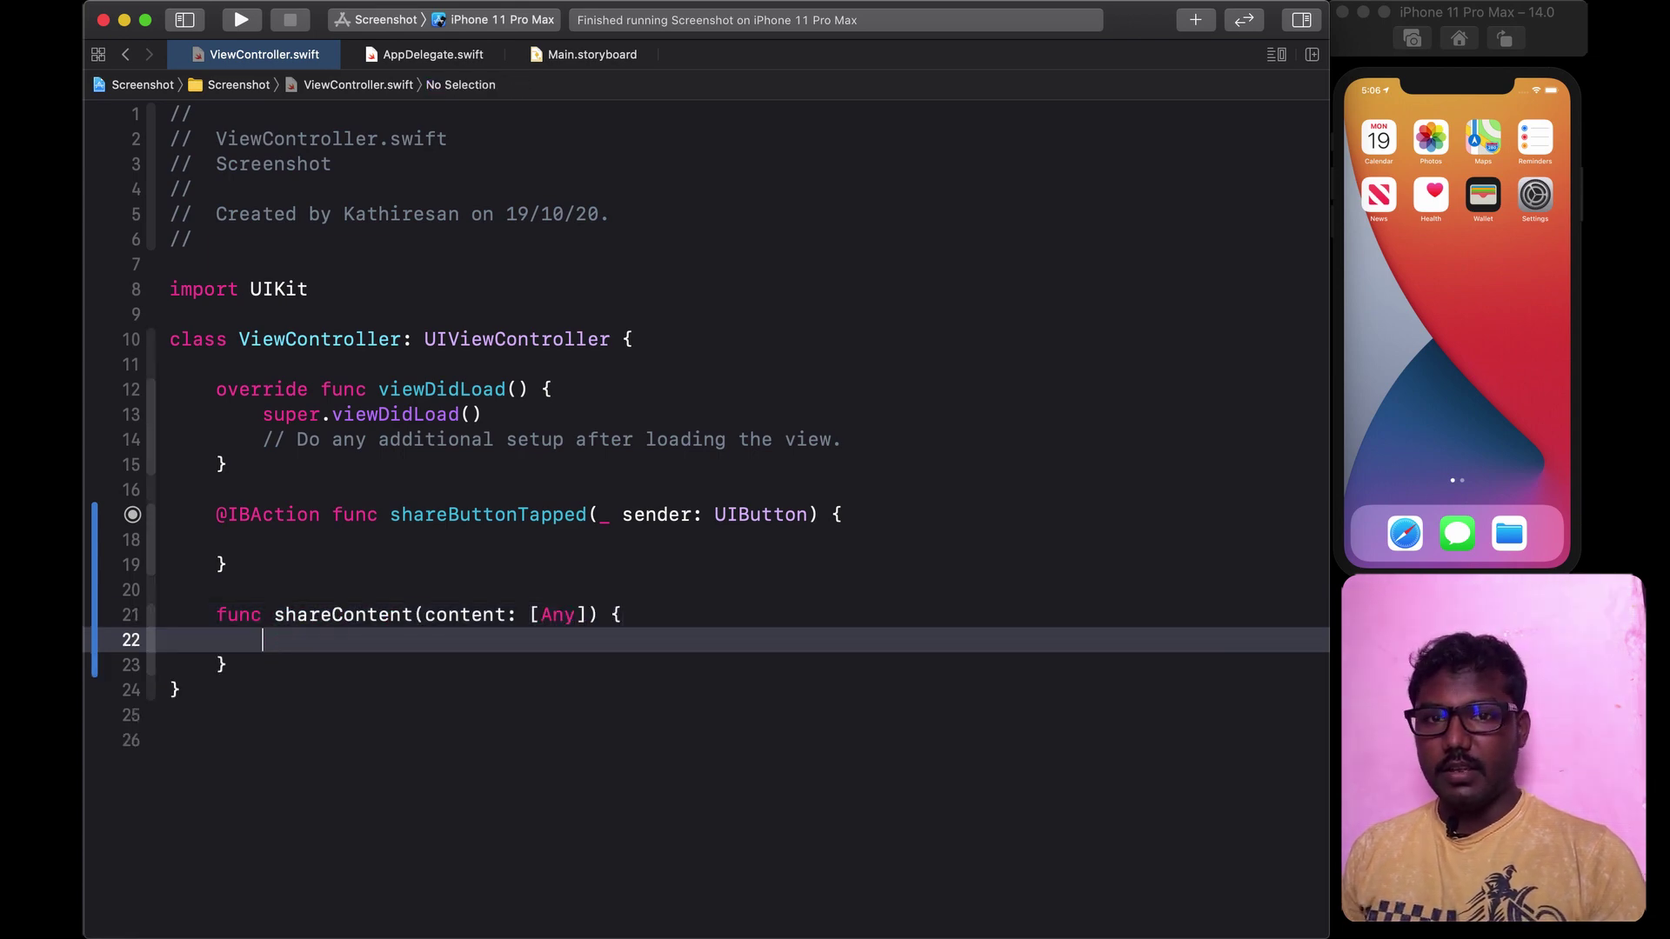
# Step: Call shareContent(content: ["Share Your Text here."]) in shareButtonTapped, capitalising 'Your'
pyautogui.click(318, 537)
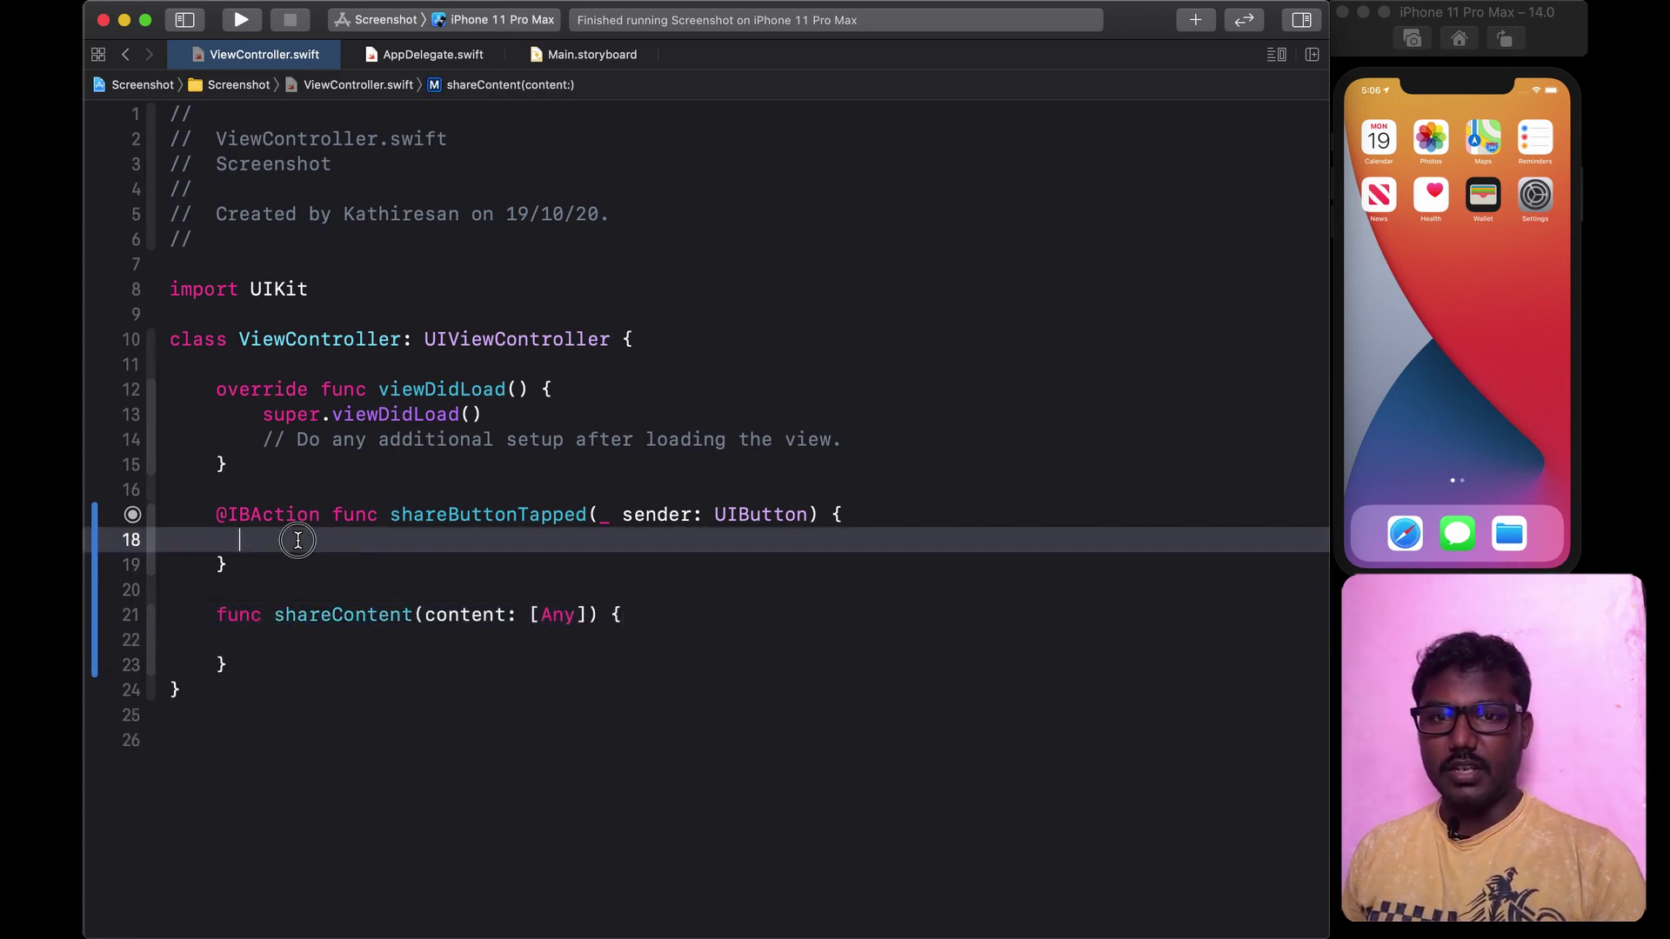
pyautogui.press('Return')
pyautogui.write('share')
pyautogui.press('Return')
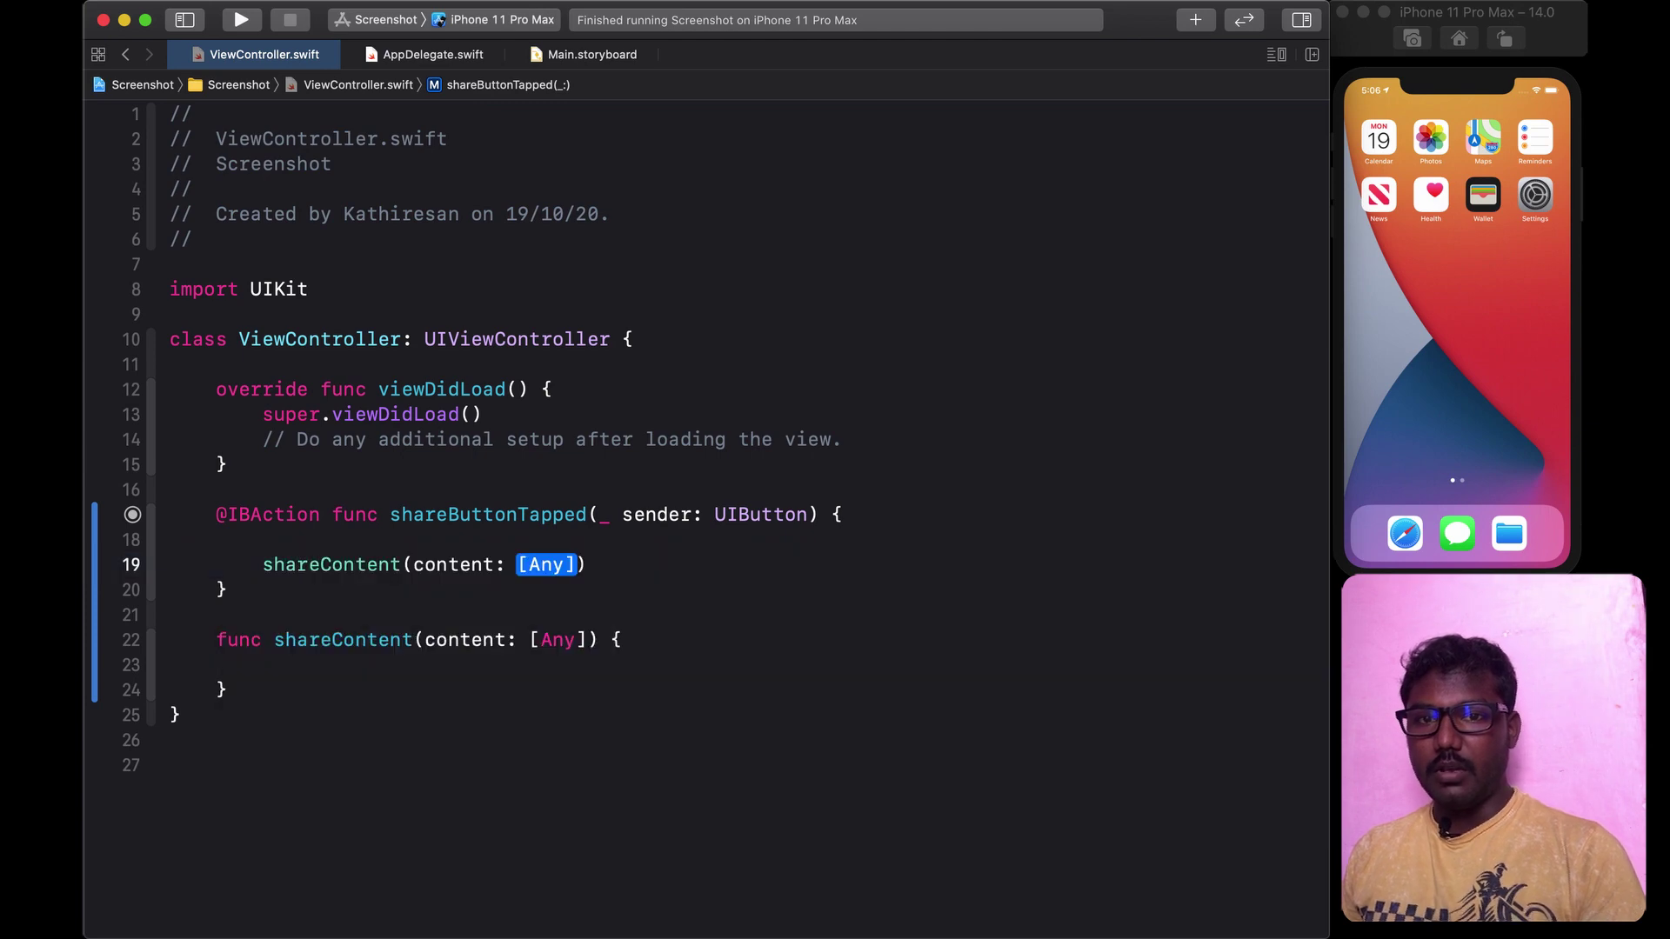
pyautogui.write('["')
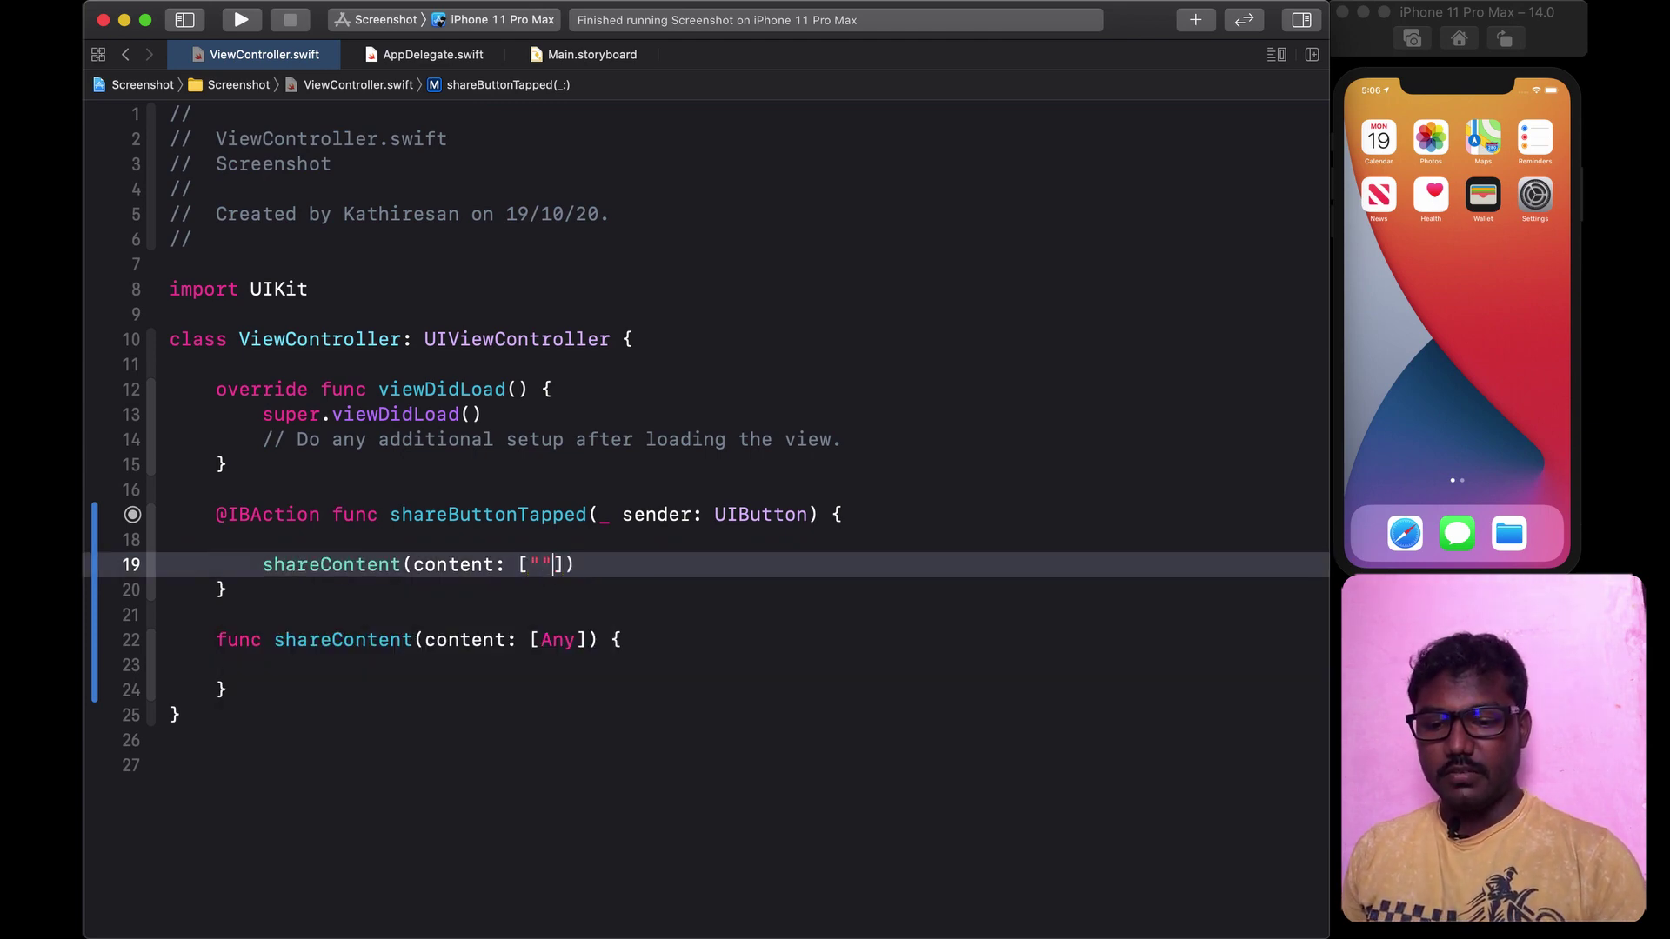
pyautogui.write('Share your ')
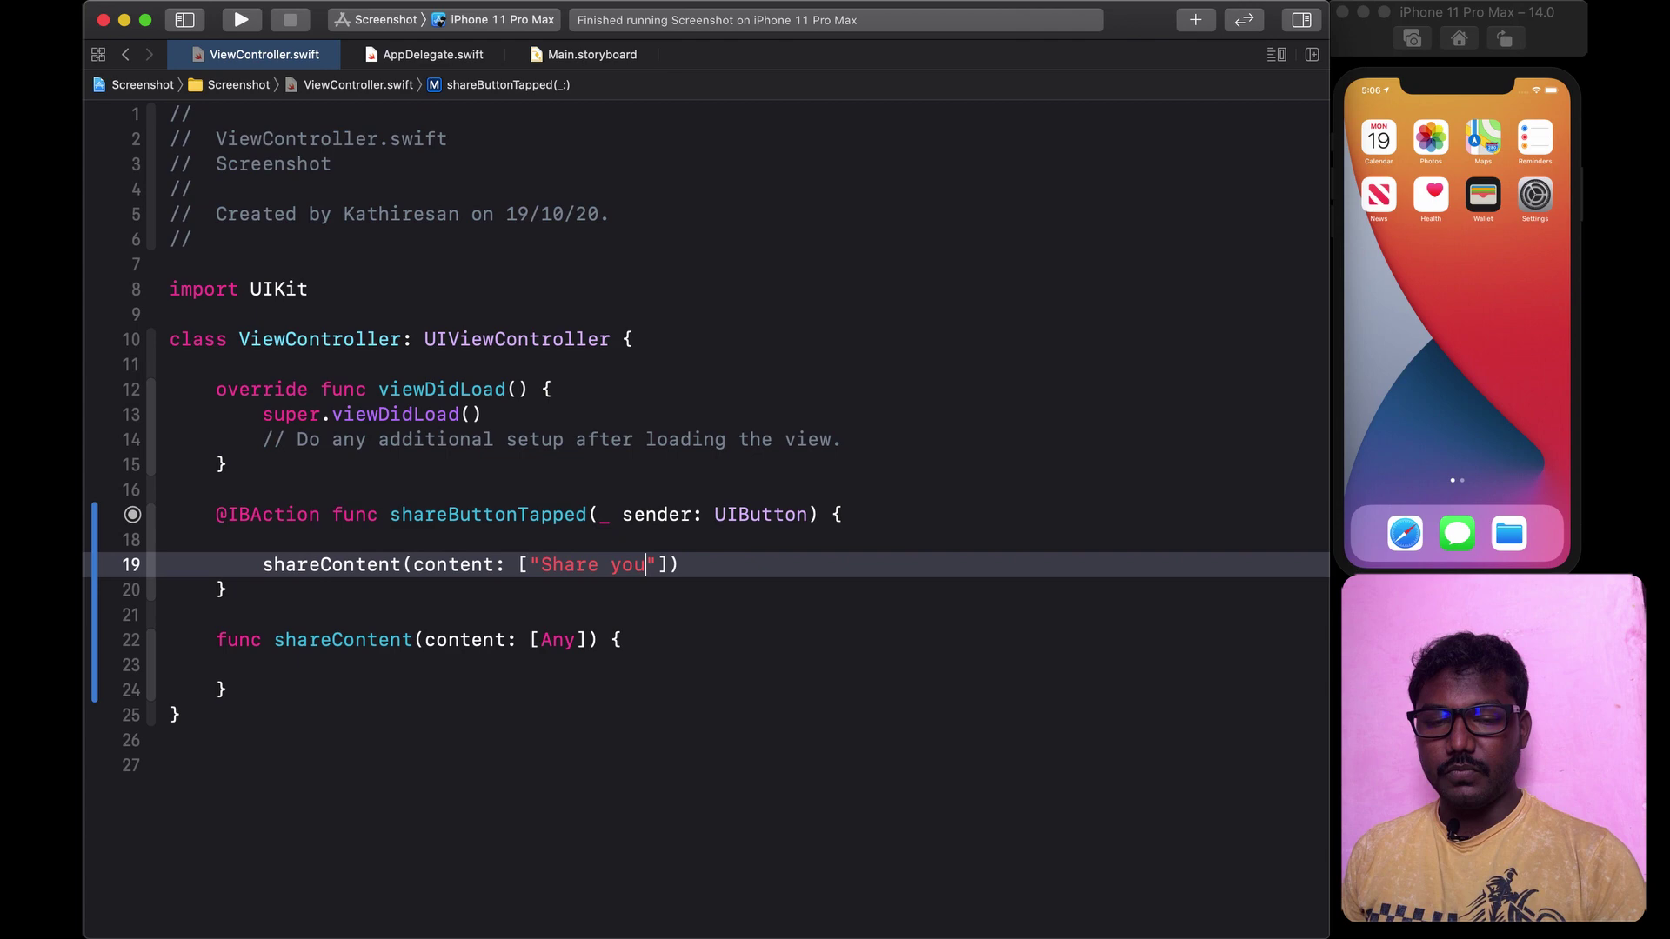
pyautogui.write('Text he')
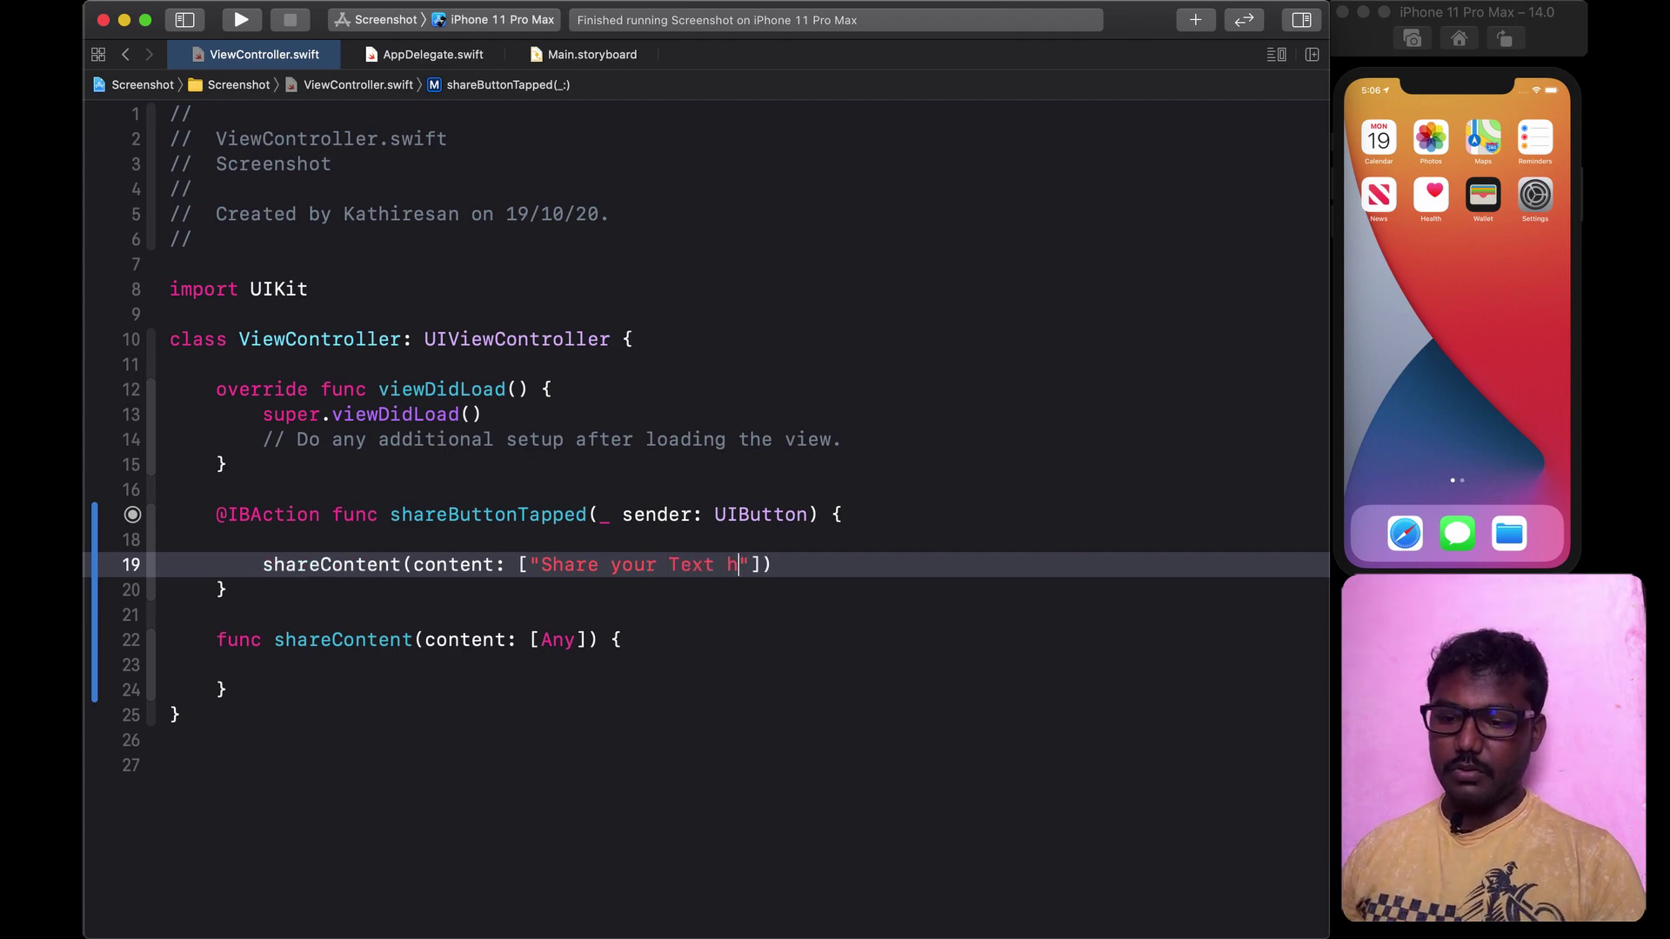
pyautogui.write('re.')
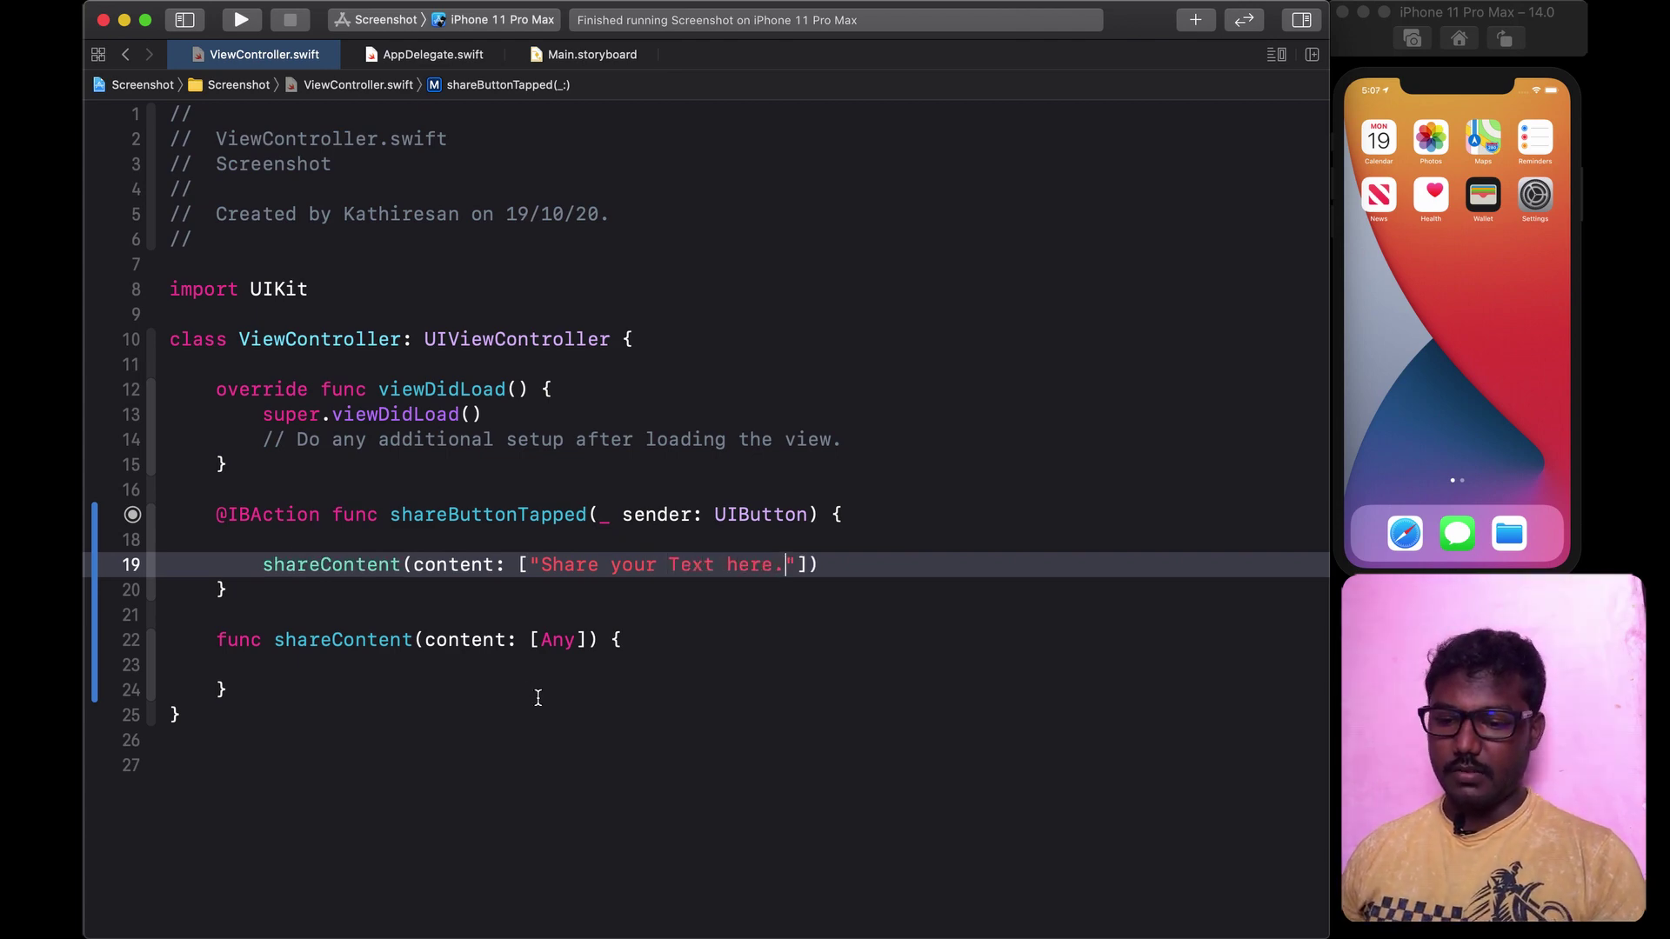
pyautogui.click(615, 565)
pyautogui.press('BackSpace')
pyautogui.write('Y')
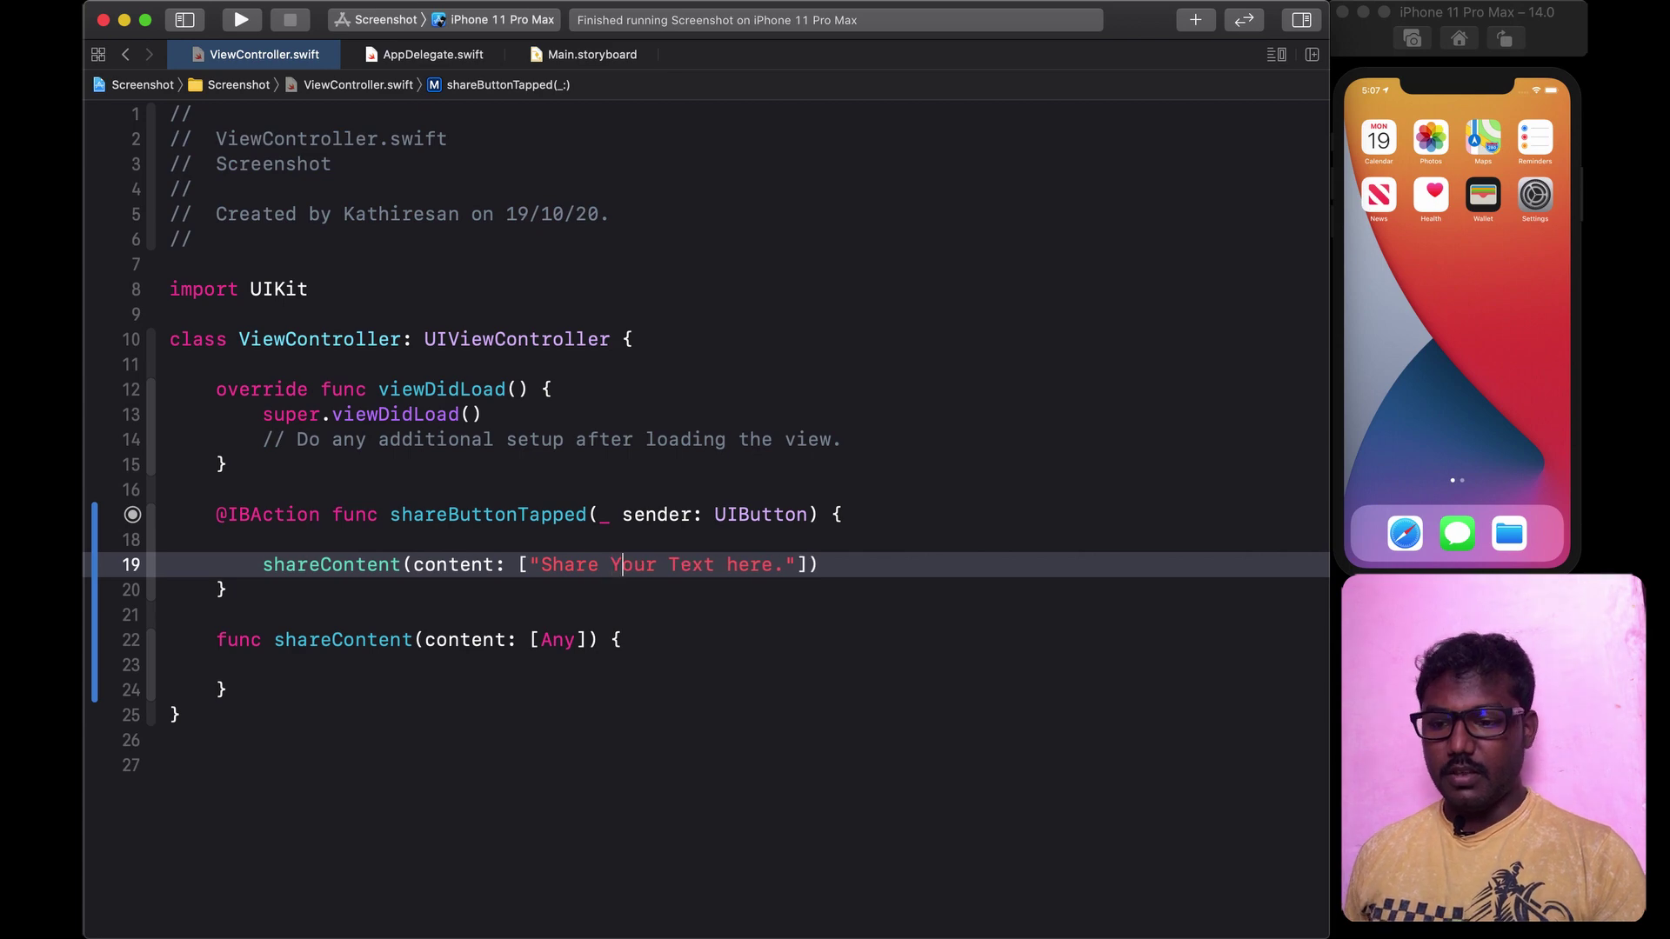
pyautogui.click(641, 665)
# Step: Insert UIActivityViewController() on a new line in shareContent's body via autocomplete
pyautogui.press('Return')
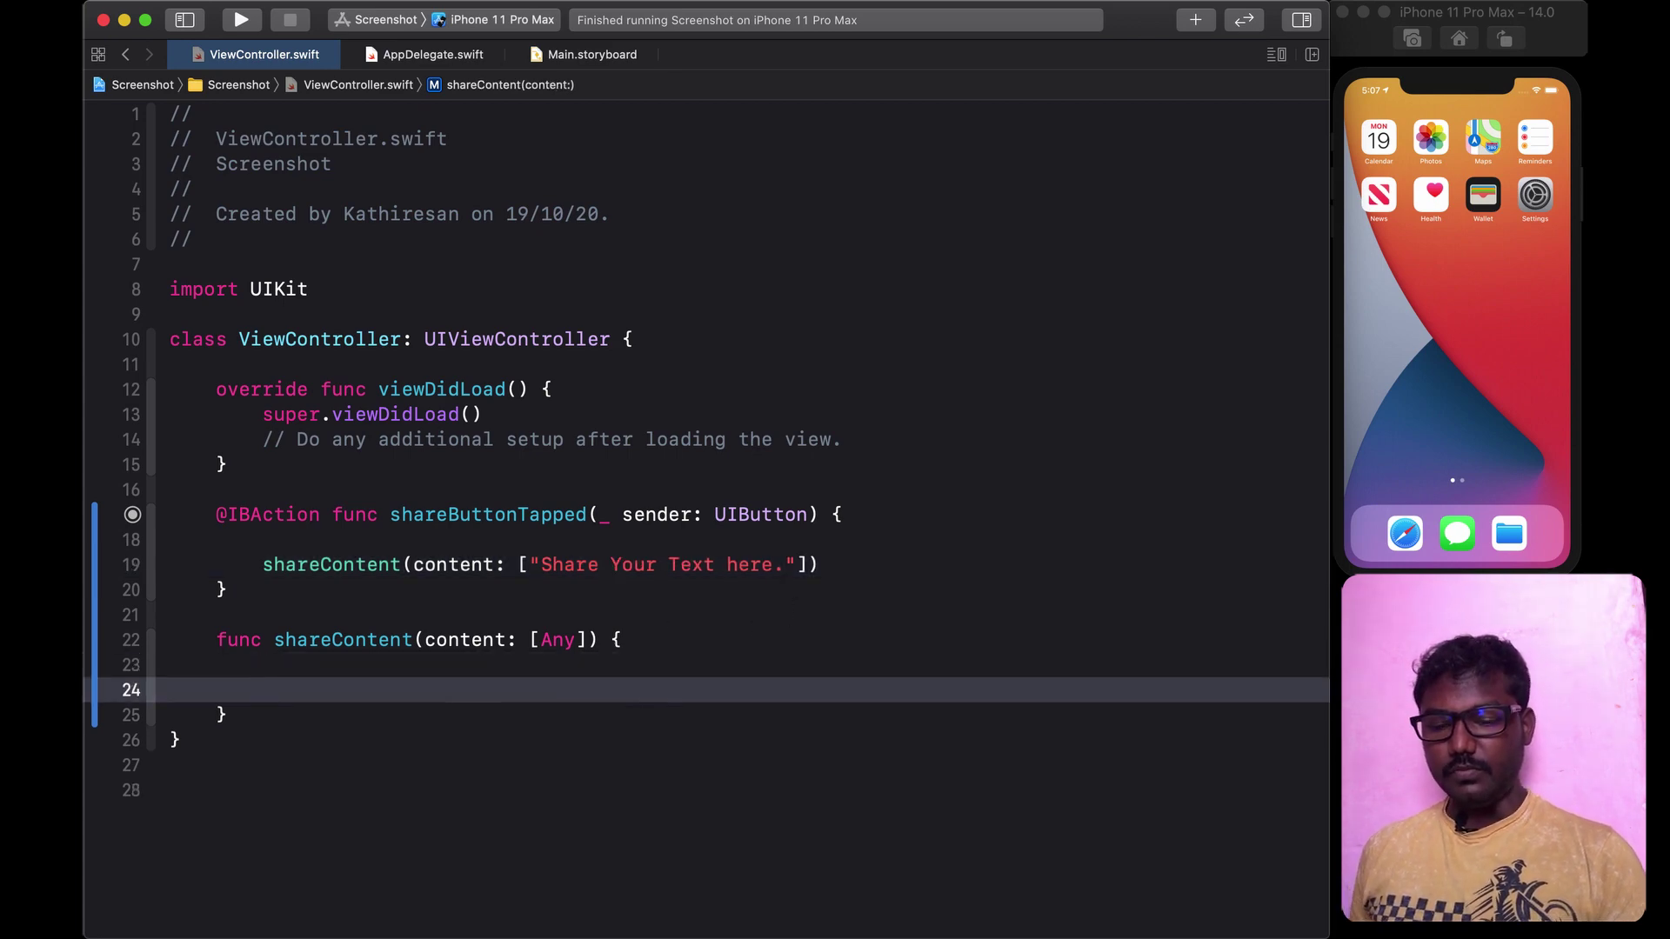
pyautogui.write('UIActivit')
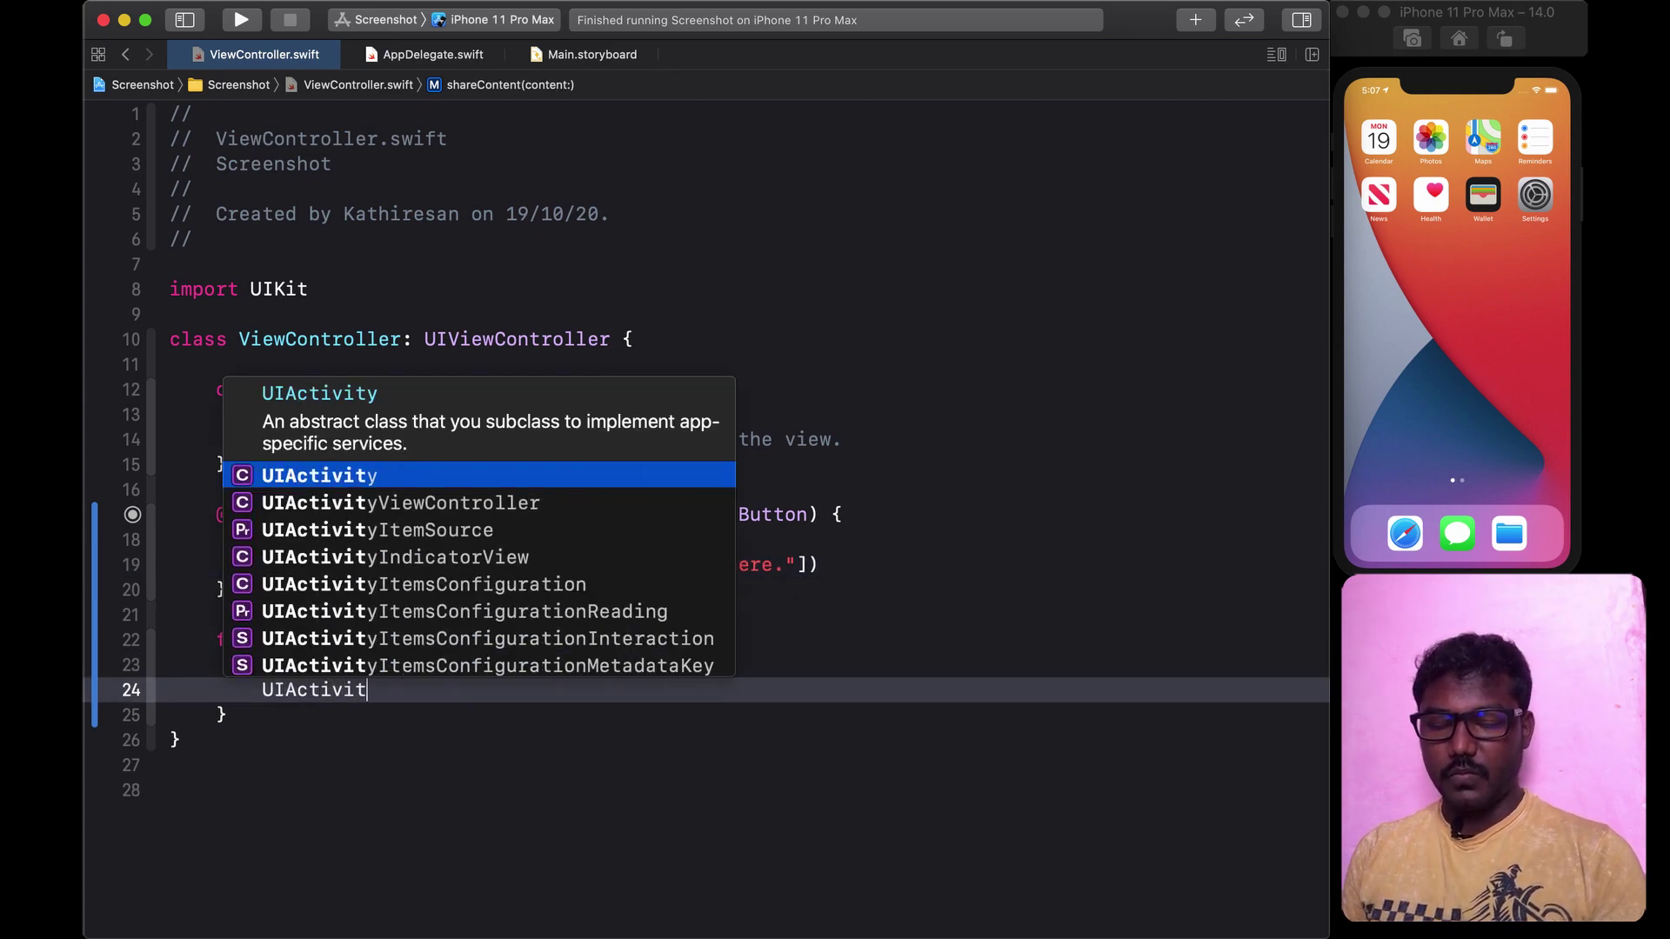
pyautogui.press('Down')
pyautogui.press('Return')
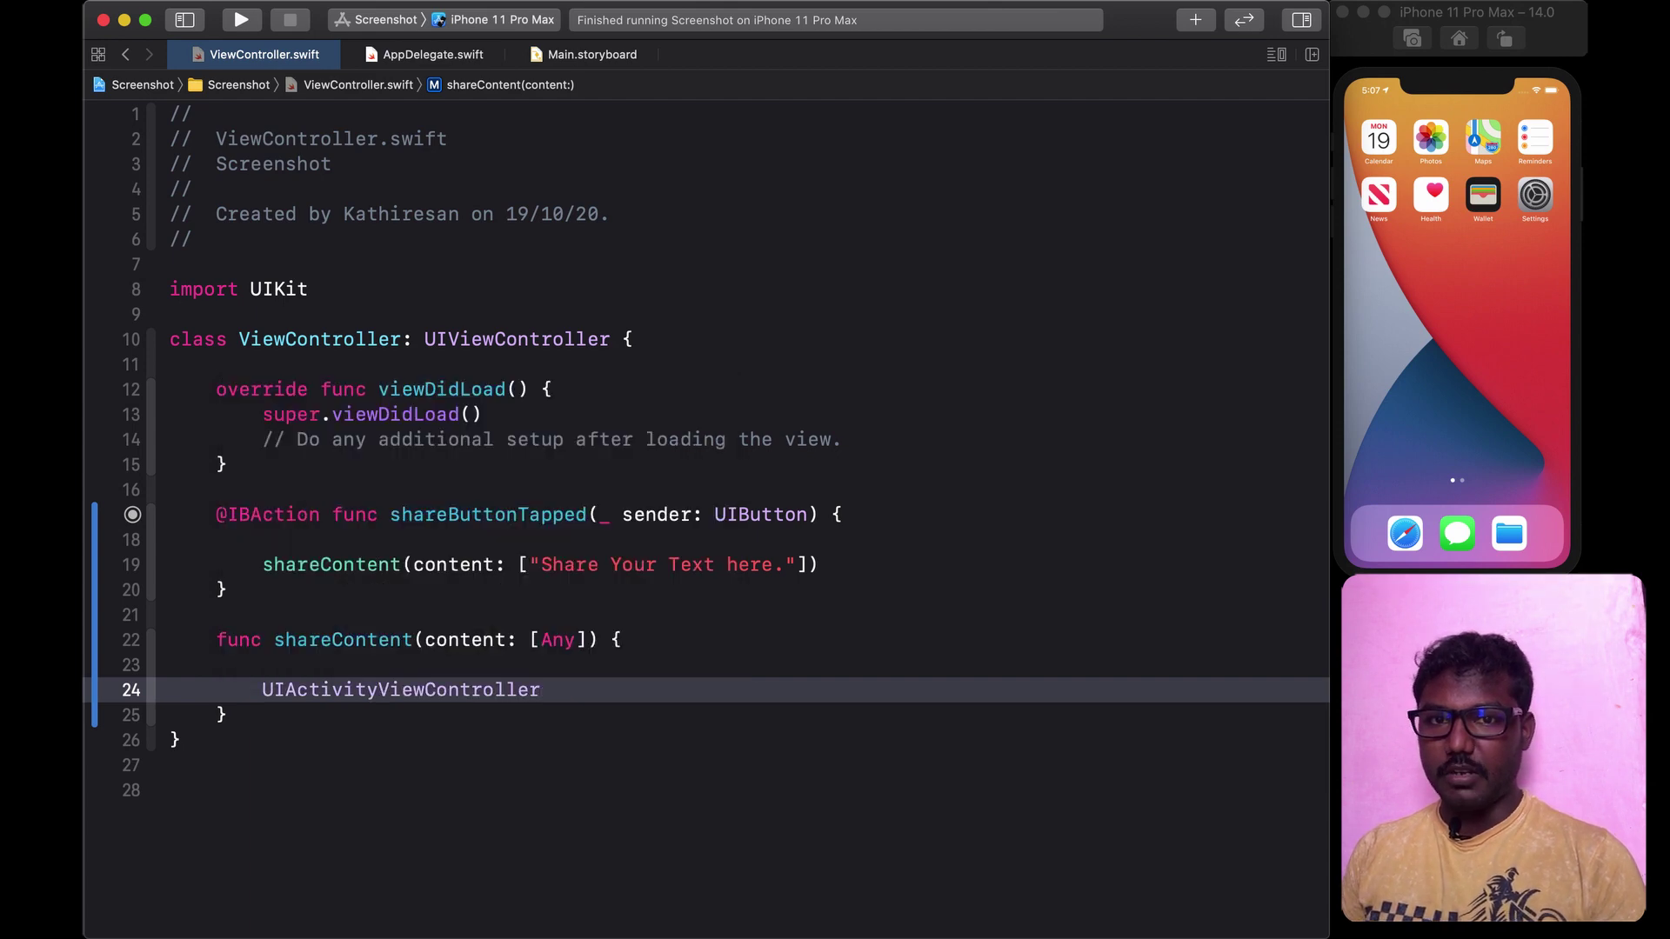
pyautogui.press('Escape')
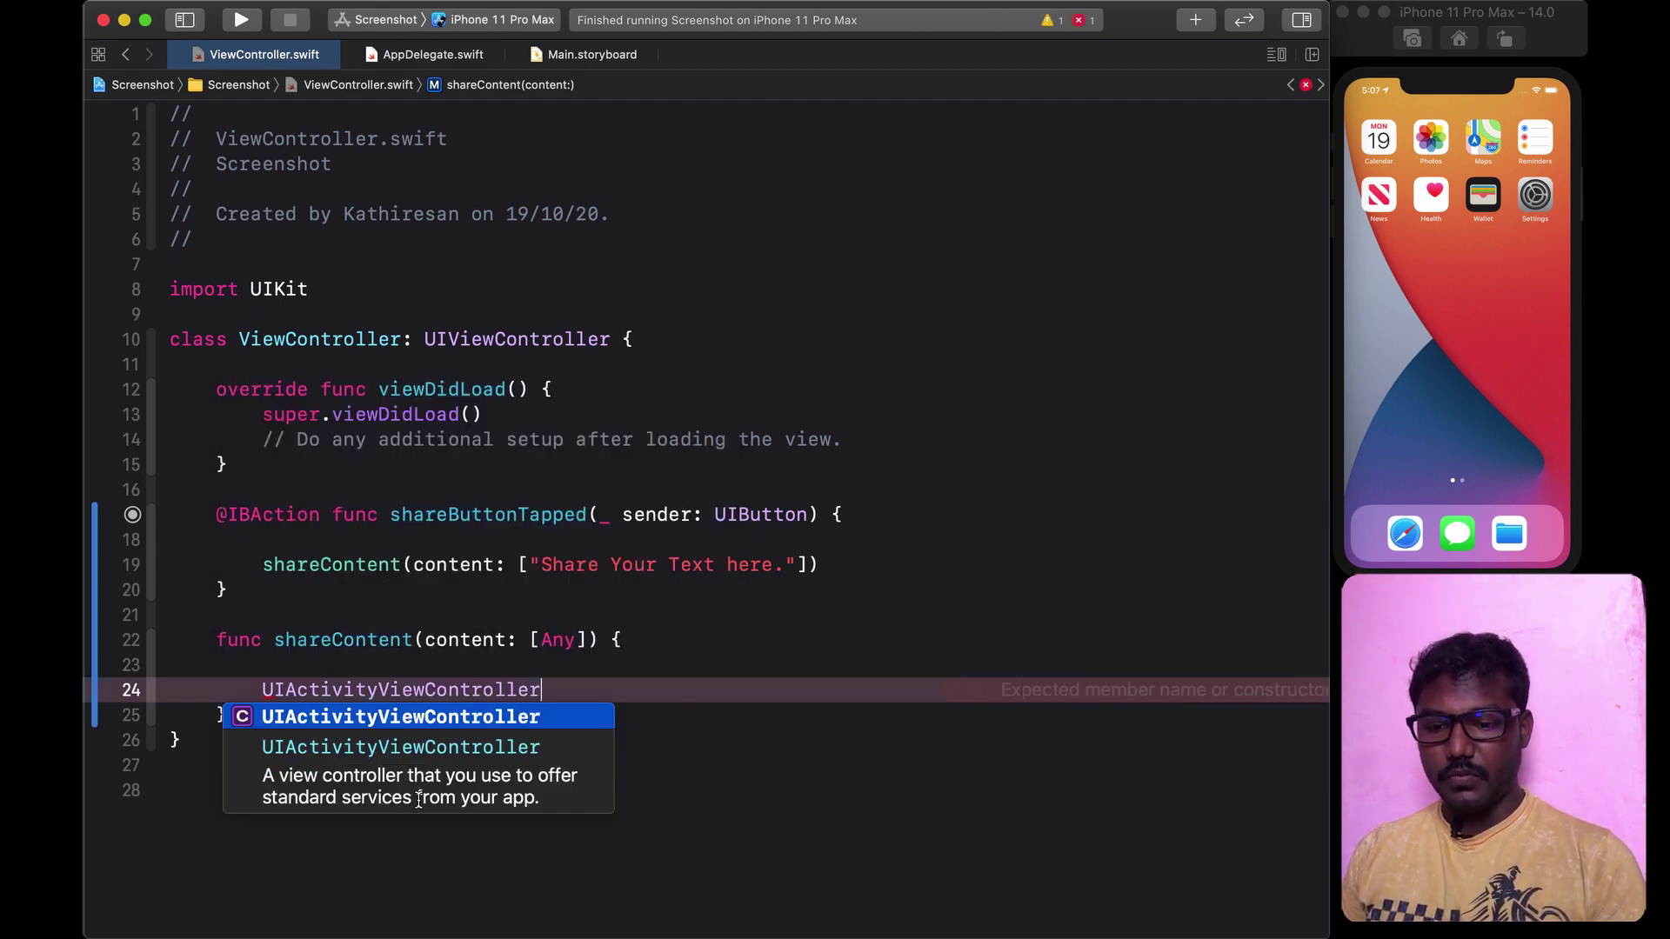
pyautogui.click(641, 692)
pyautogui.write('(')
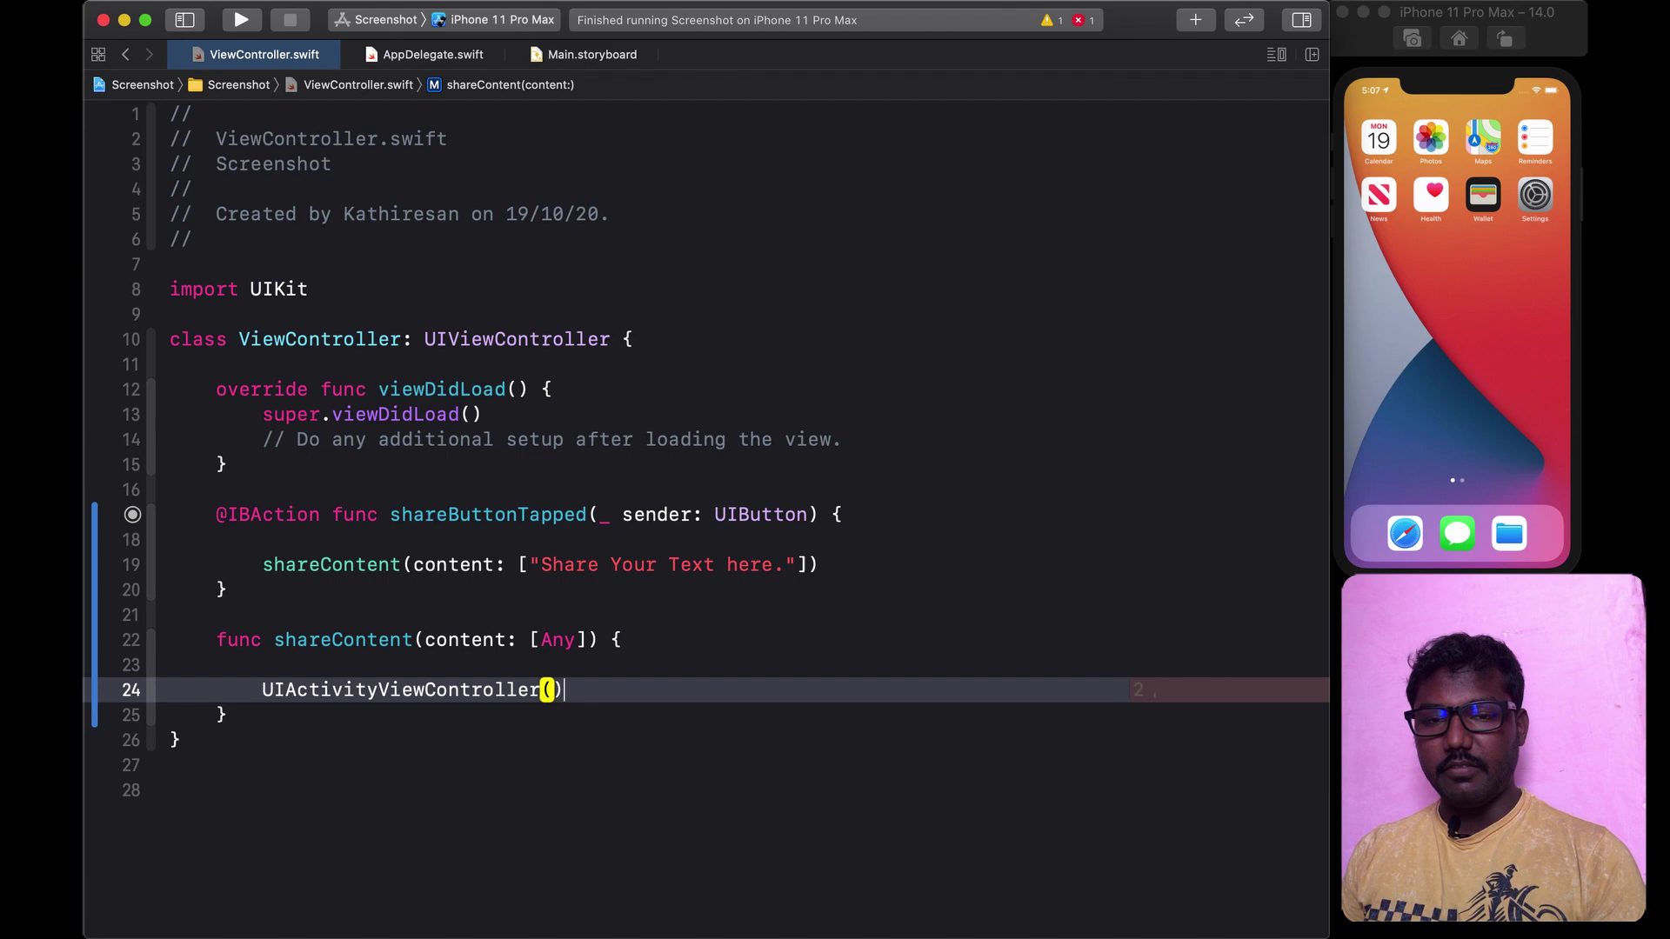
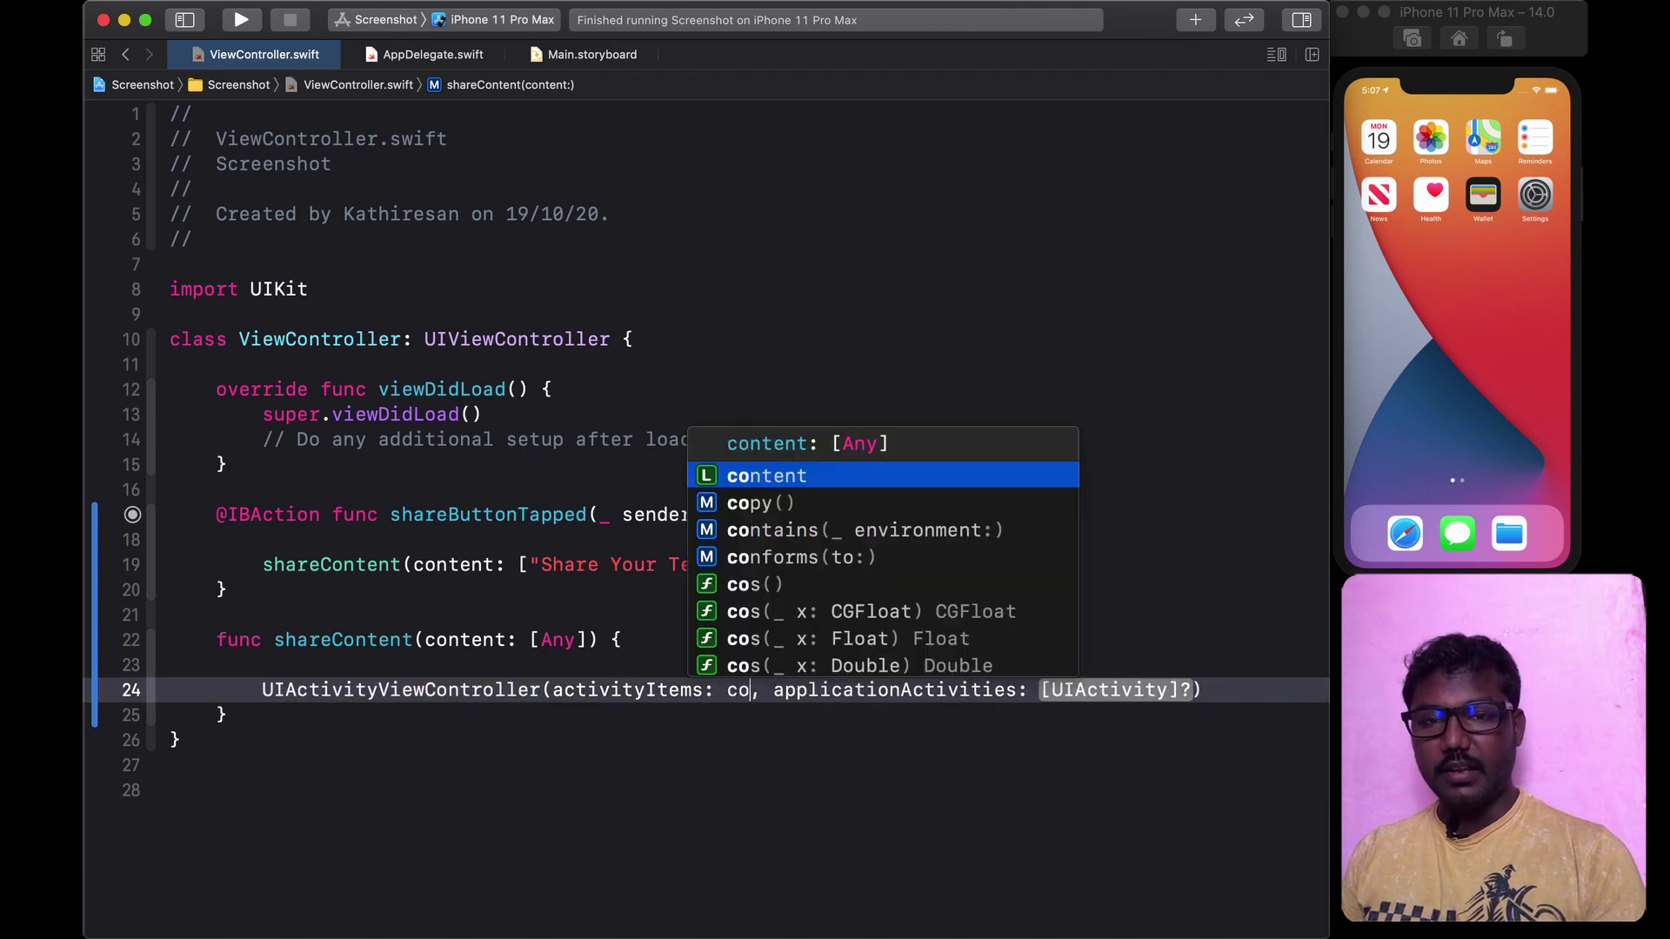
pyautogui.write('nt')
# Step: Declare activitySheet as UIActivityViewController(activityItems: content, applicationActivities: nil)
pyautogui.press('Return')
pyautogui.press('Tab')
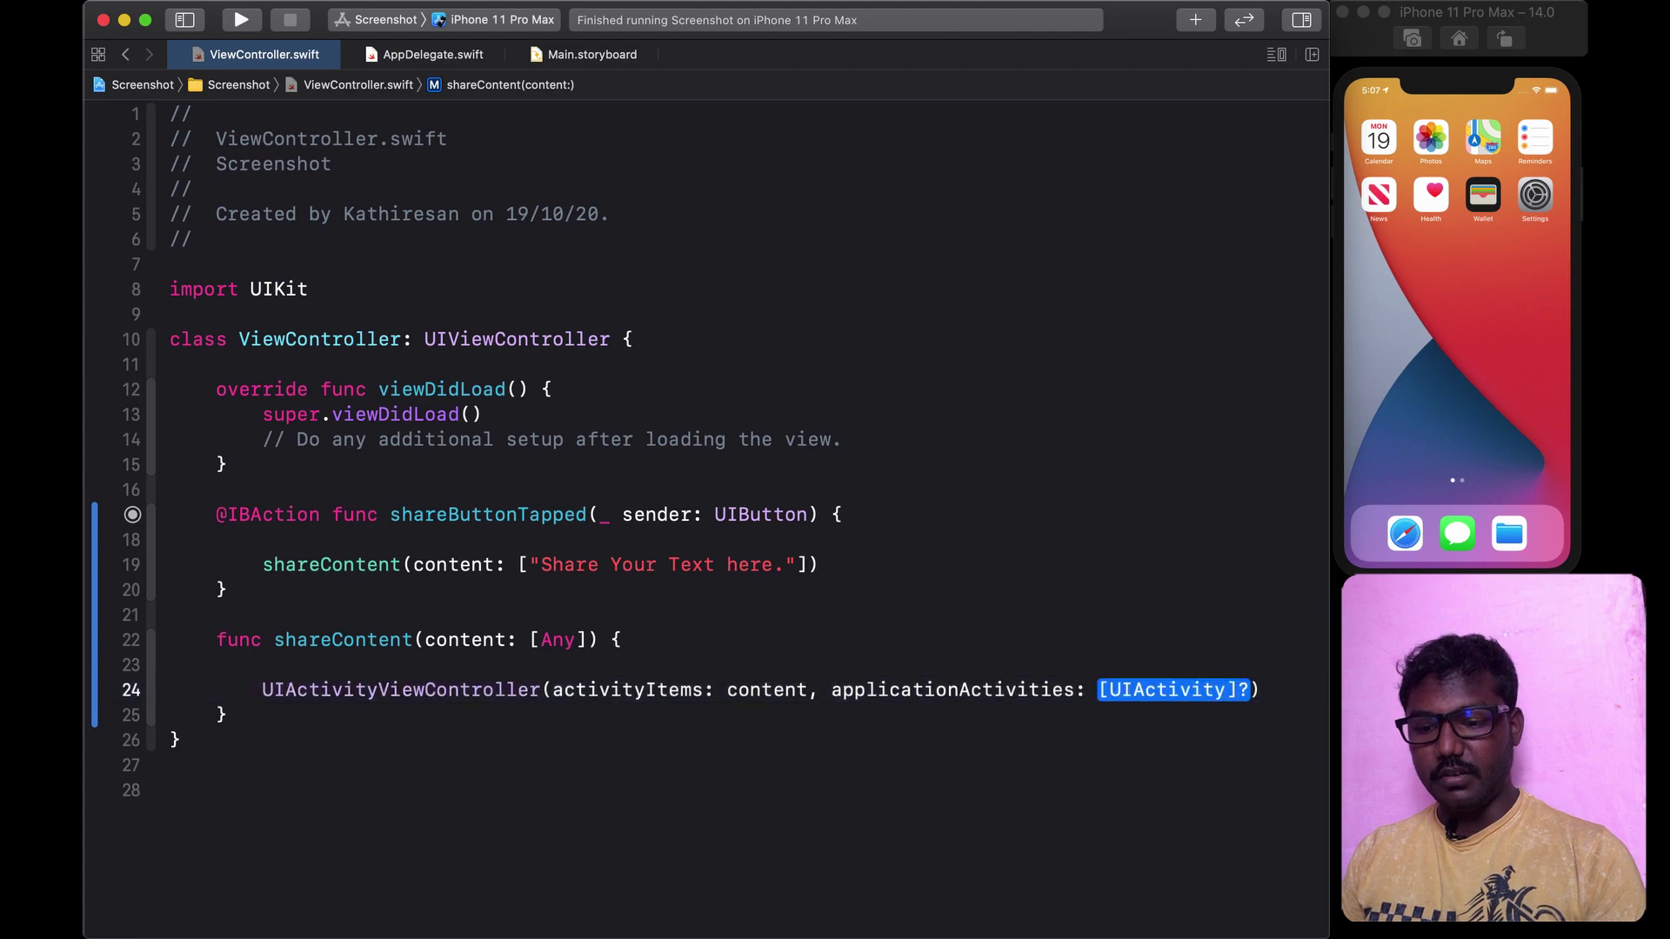
pyautogui.write('nil')
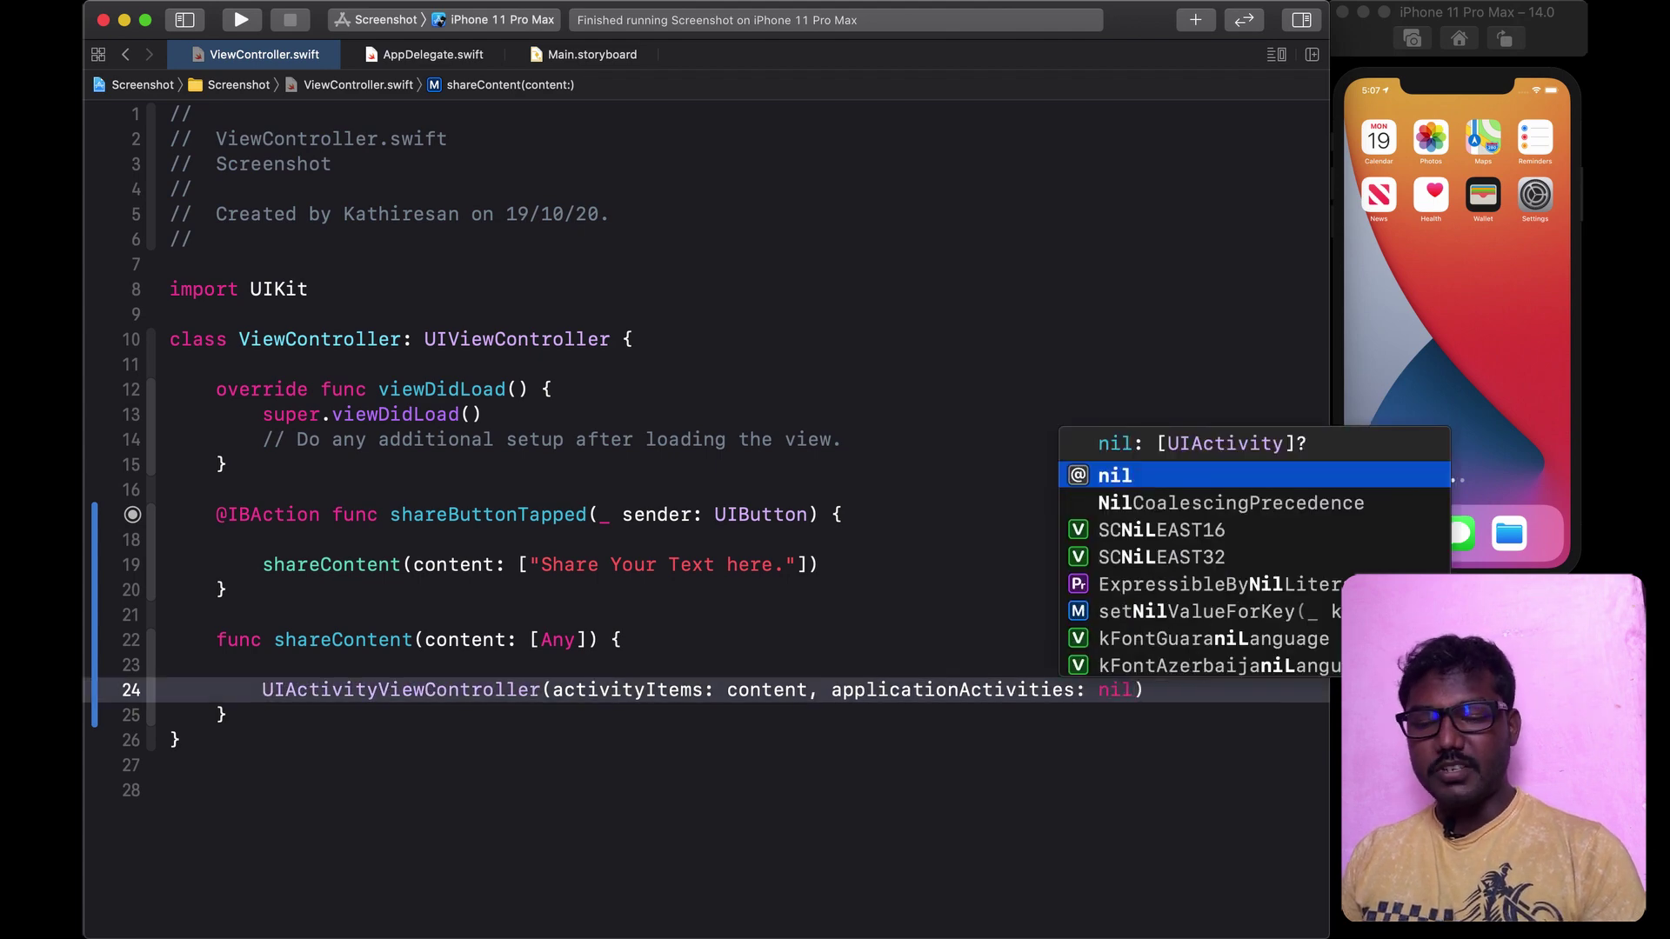
pyautogui.press('Return')
pyautogui.press('Right')
pyautogui.press('Home')
pyautogui.write('let ')
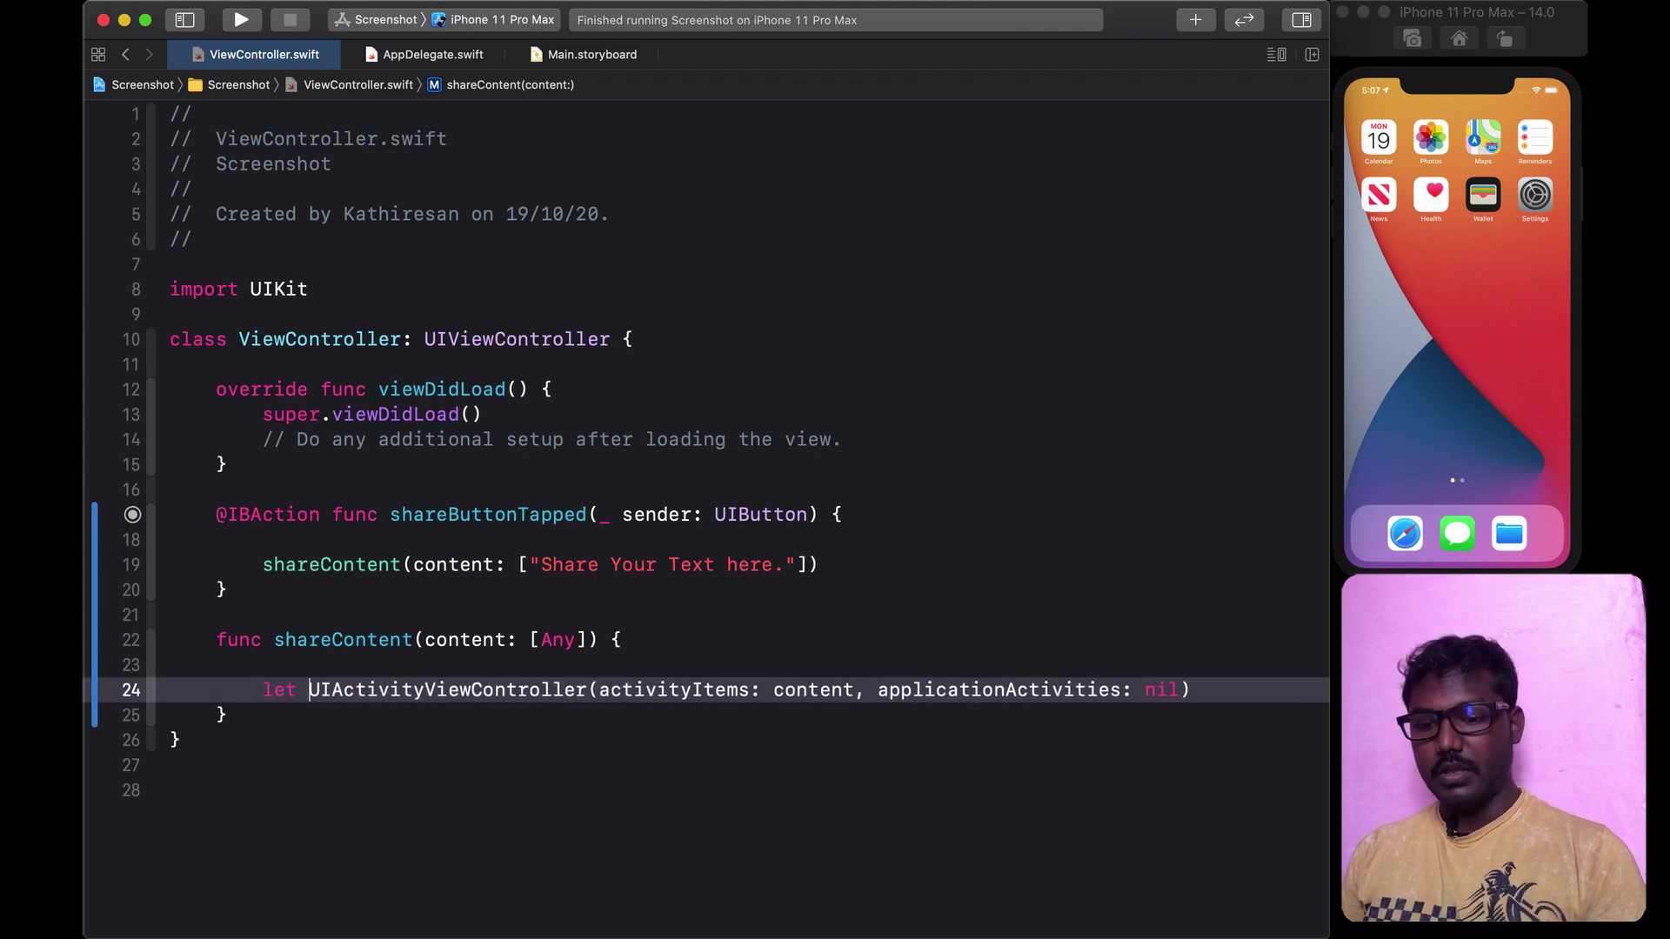
pyautogui.write('ac')
pyautogui.write('it')
pyautogui.press('BackSpace')
pyautogui.press('BackSpace')
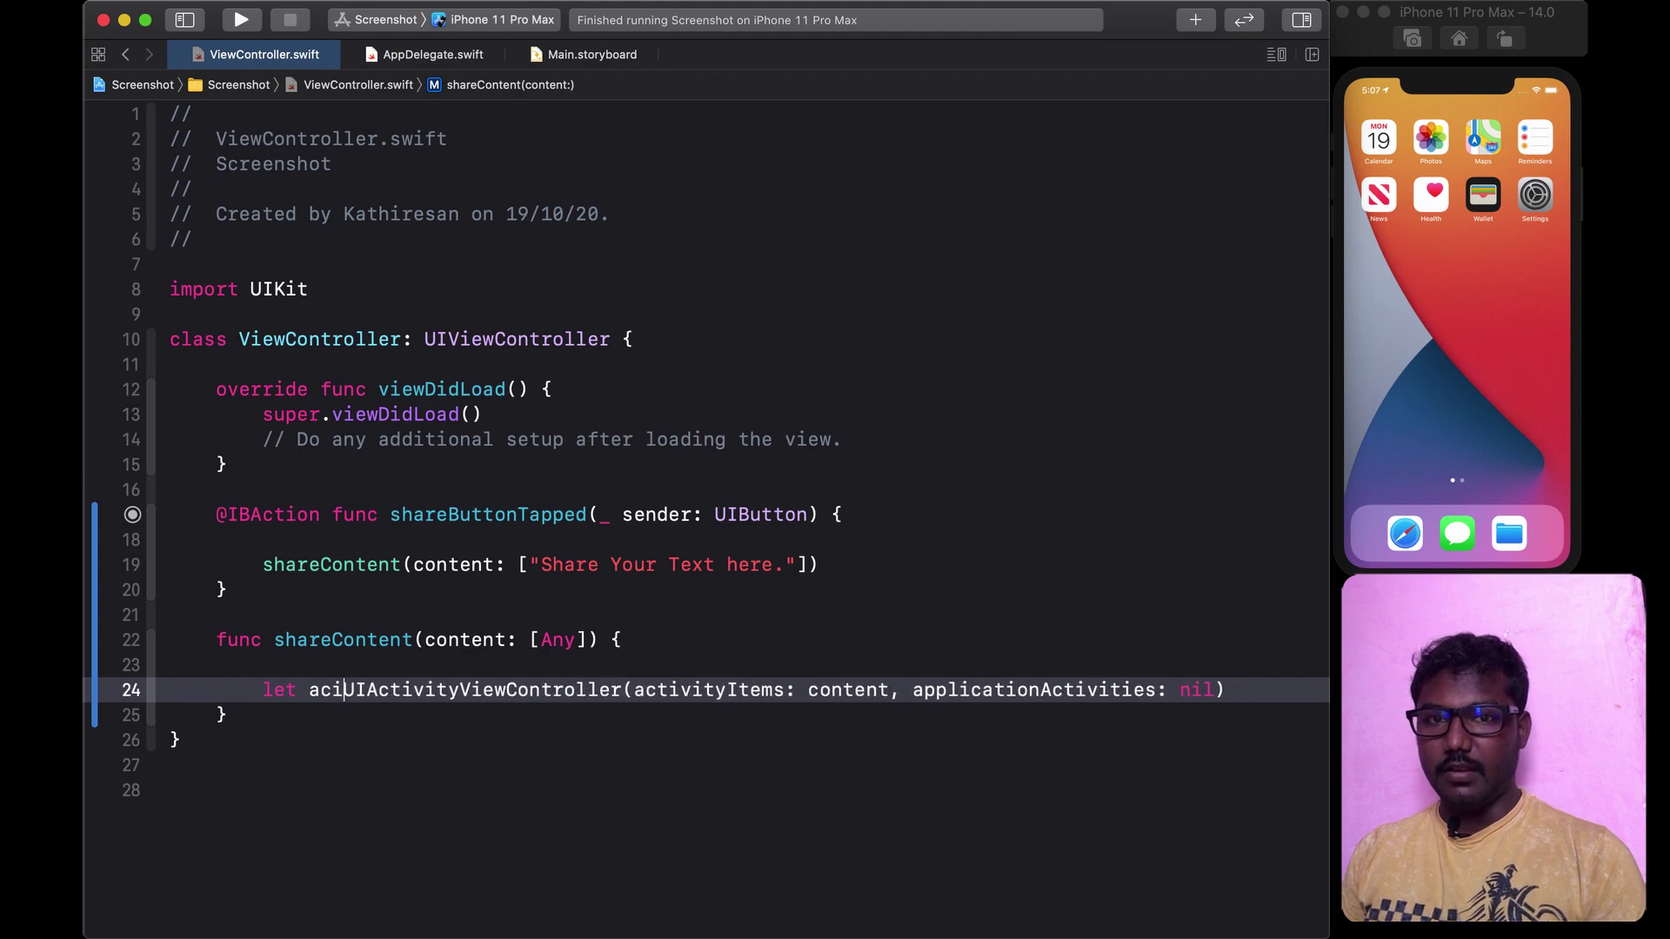
pyautogui.write('tivityShee')
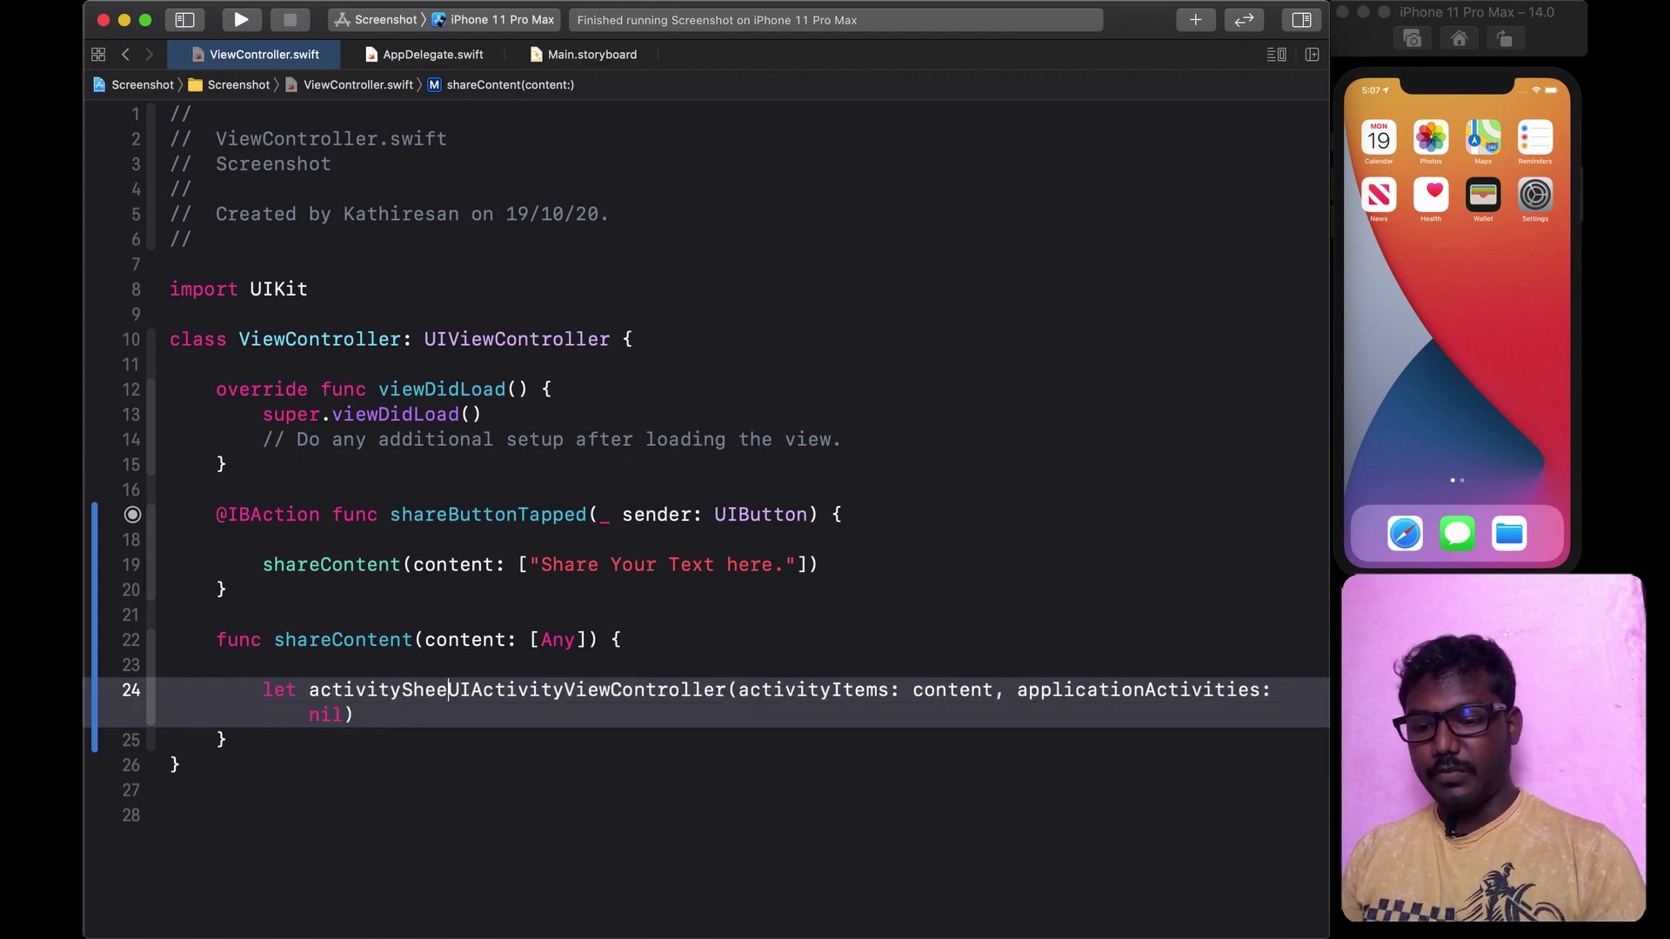
pyautogui.write('t =')
pyautogui.press('Down')
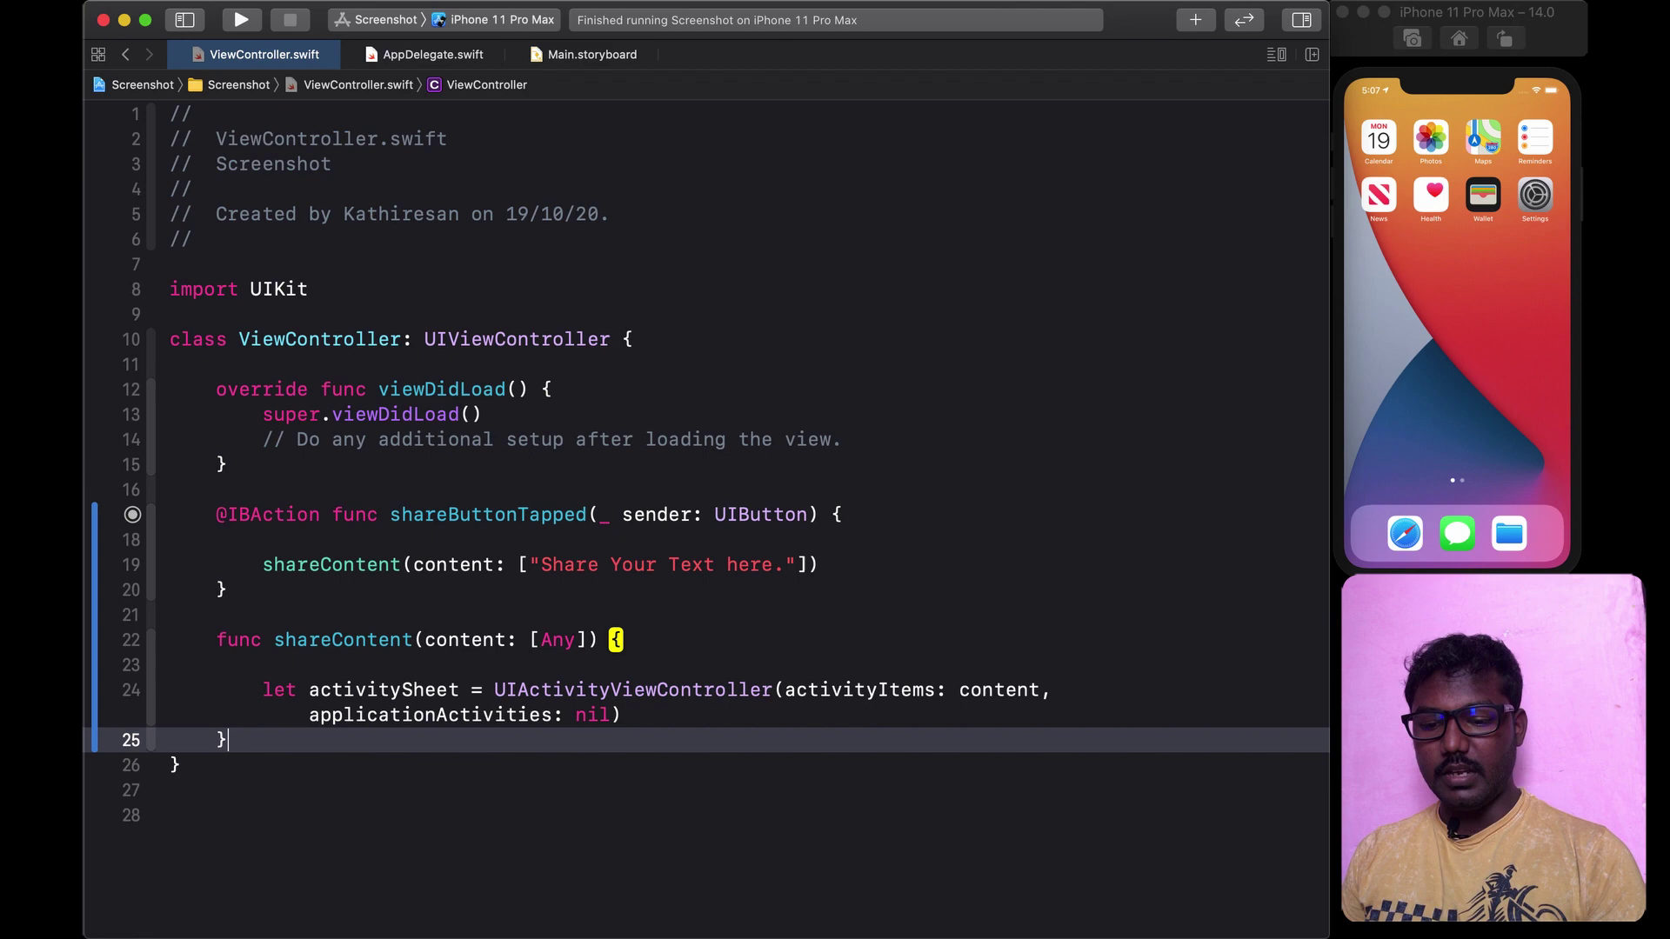
# Step: Add self.present(activitySheet, animated: true, completion: nil) on a new line below the declaration
pyautogui.press('Up')
pyautogui.press('End')
pyautogui.press('Return')
pyautogui.write('self')
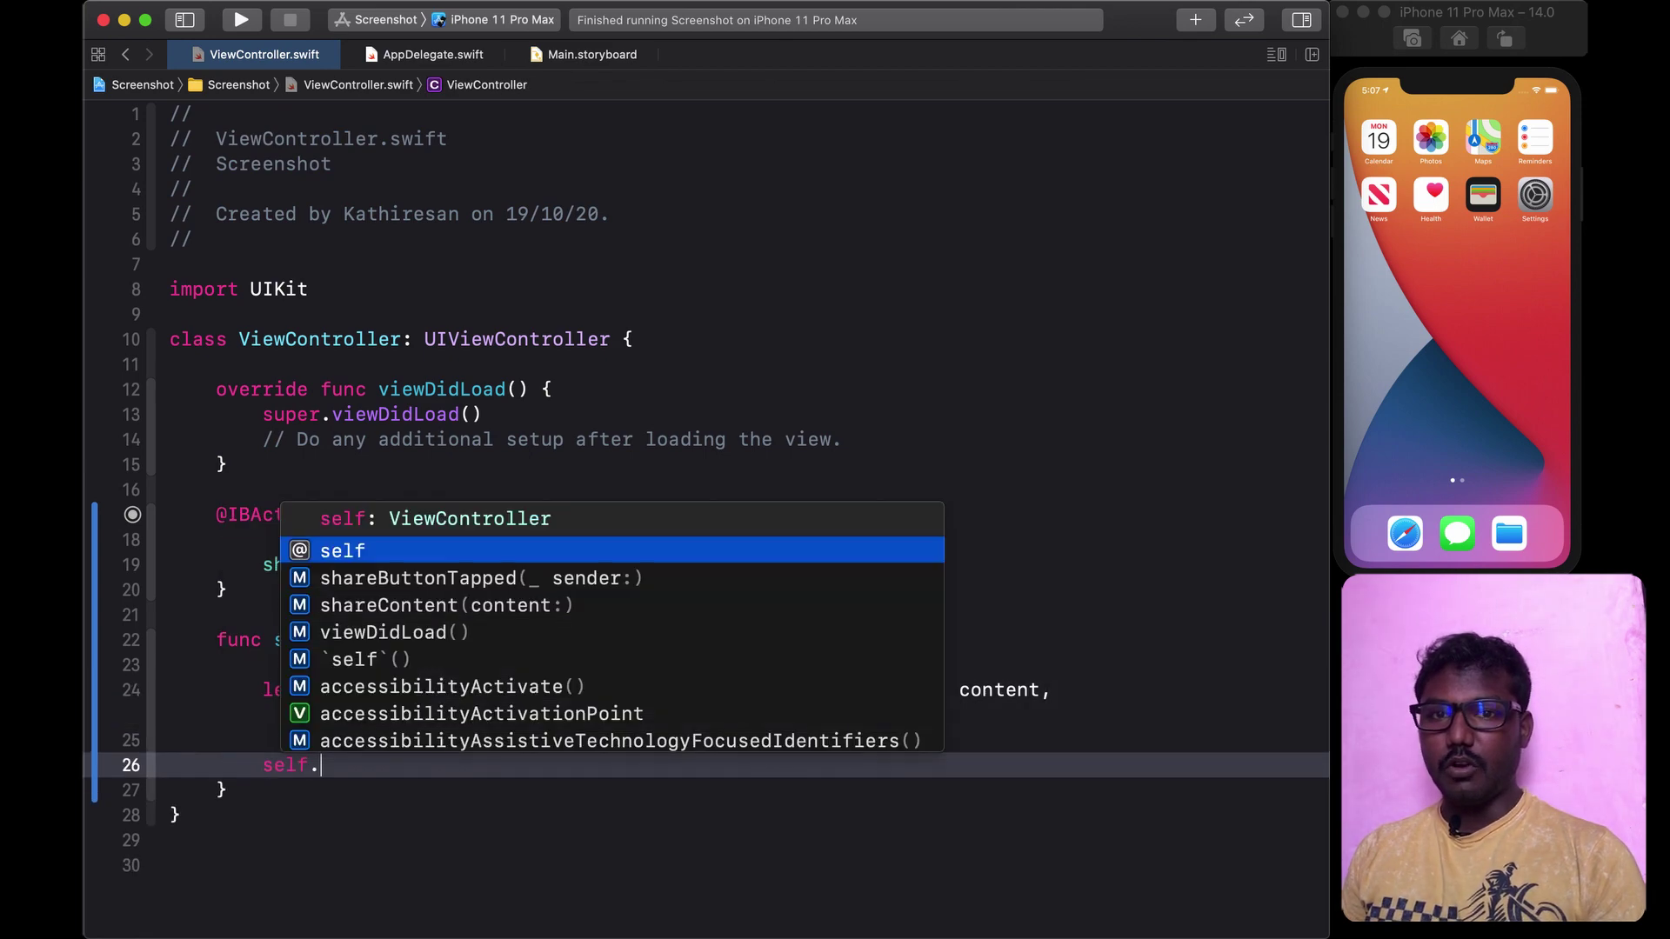
pyautogui.write('.prese')
pyautogui.press('Return')
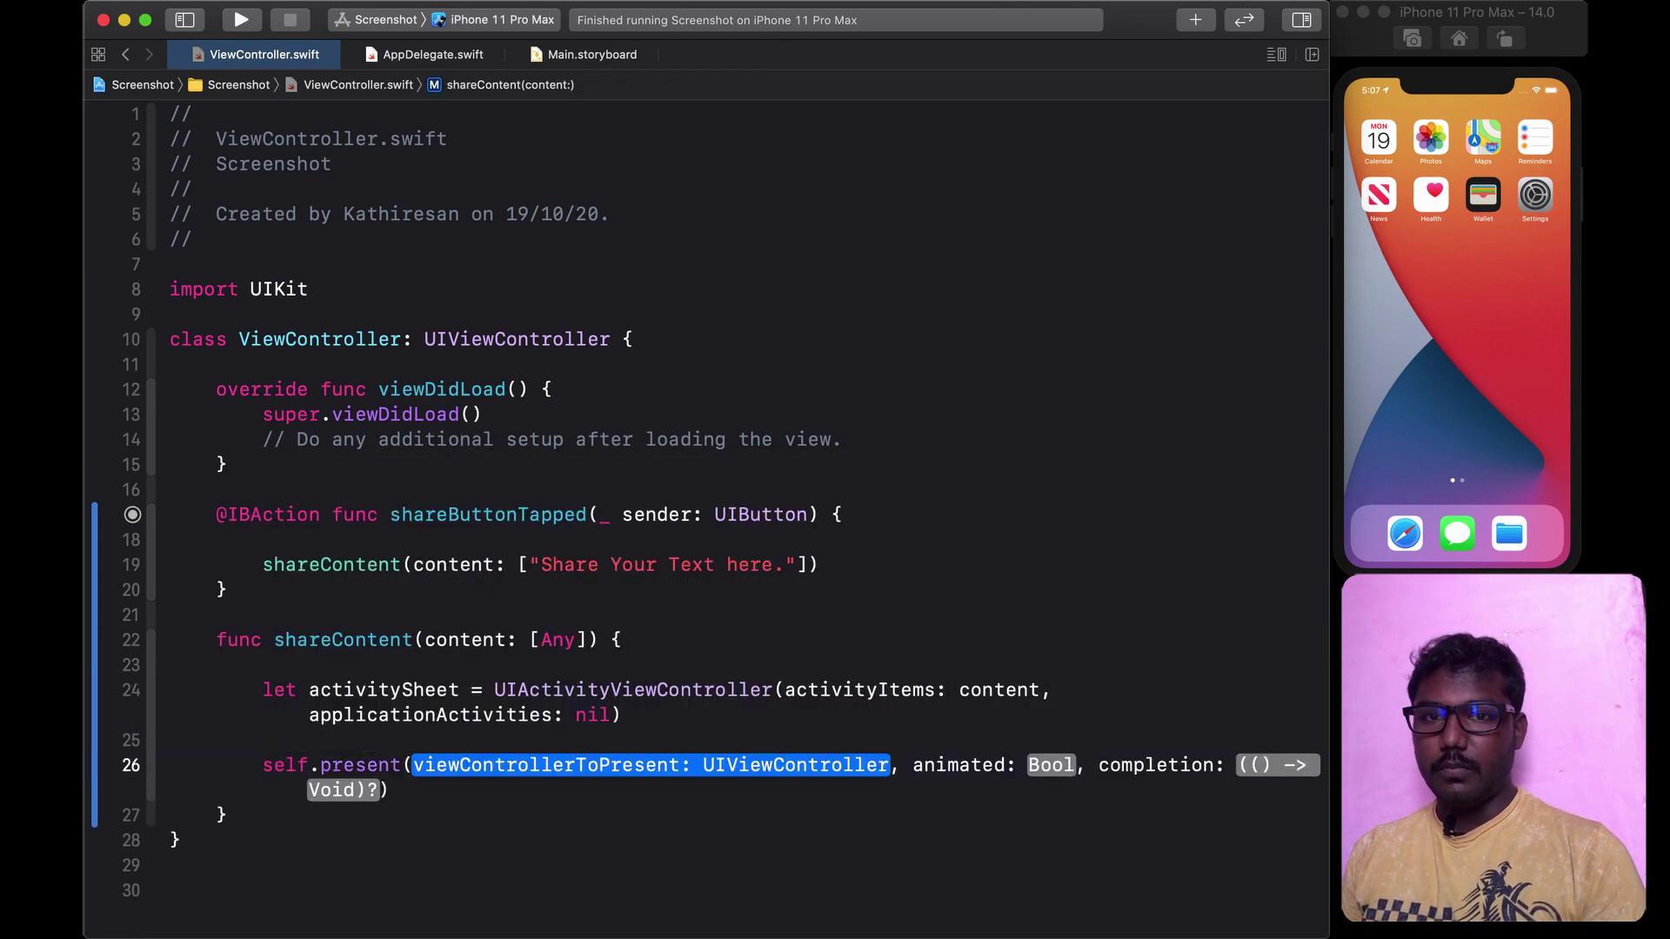
pyautogui.write('aci')
pyautogui.press('BackSpace')
pyautogui.write('t')
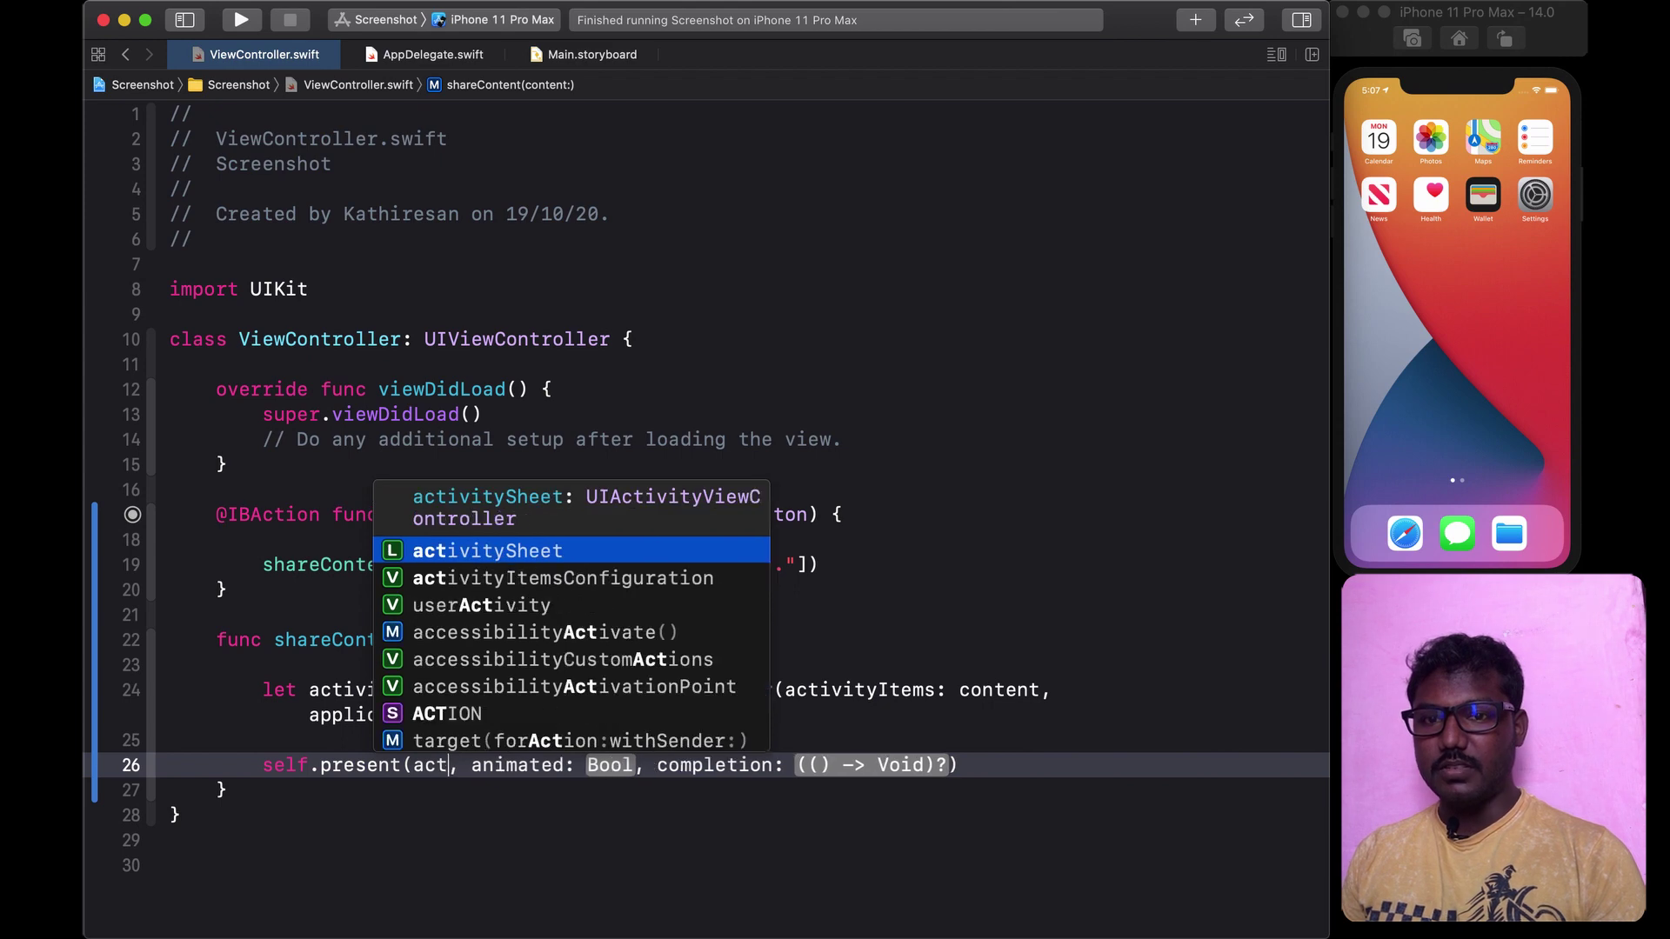
pyautogui.press('Return')
pyautogui.press('Tab')
pyautogui.write('tr')
pyautogui.press('Return')
pyautogui.press('Tab')
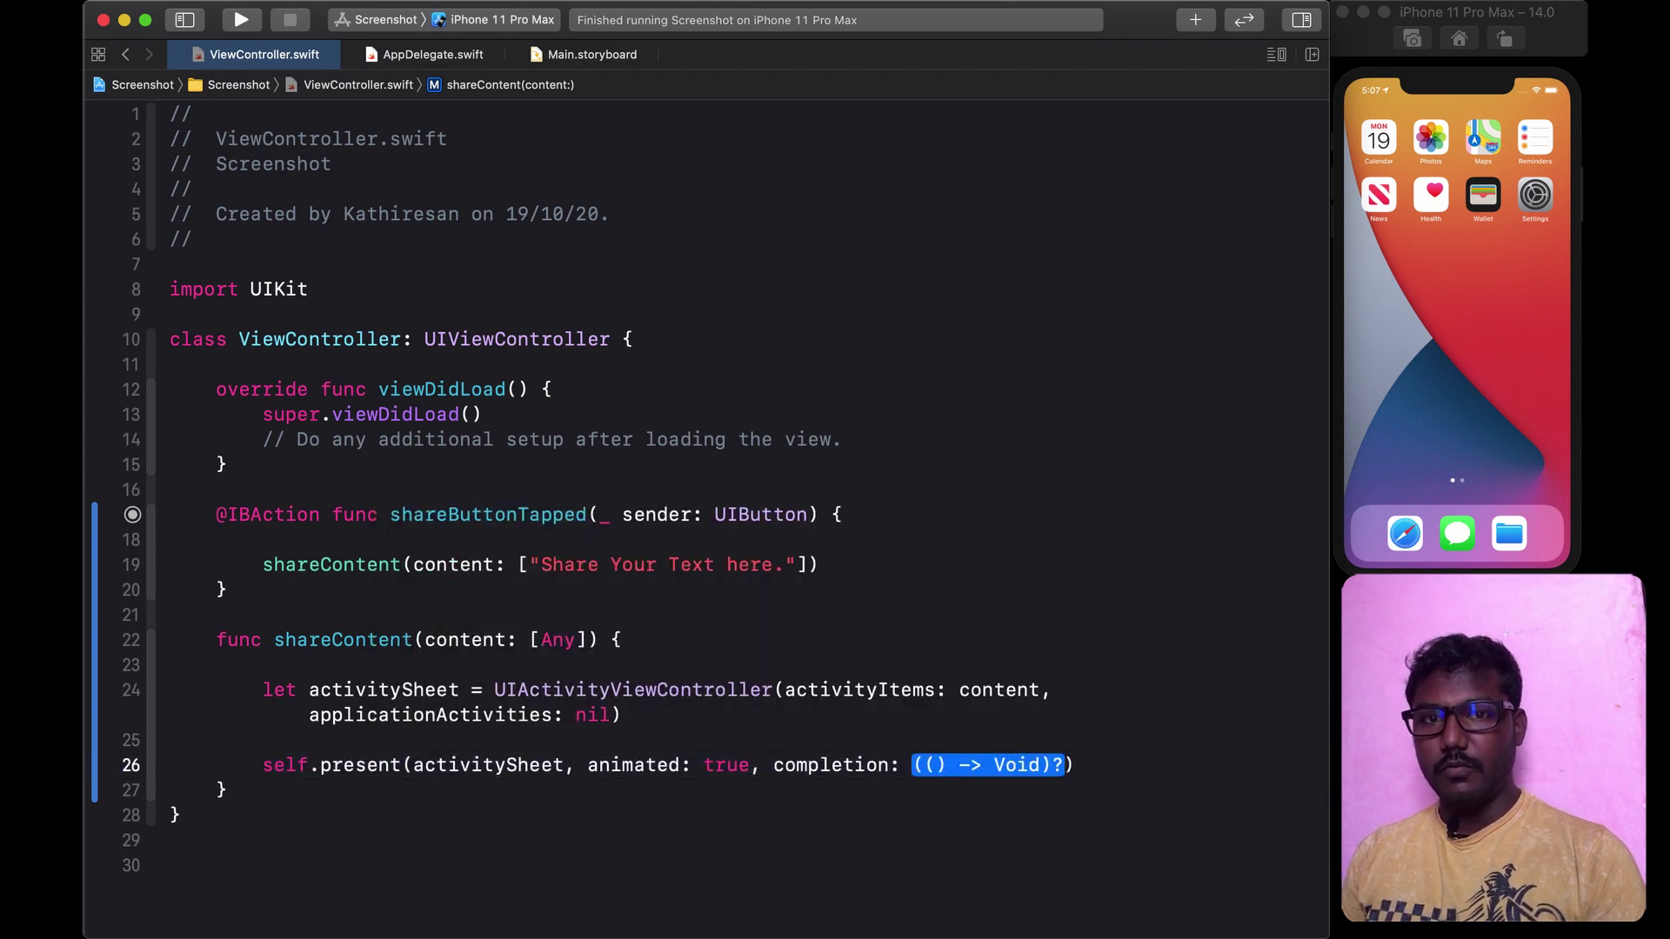
pyautogui.write('nil')
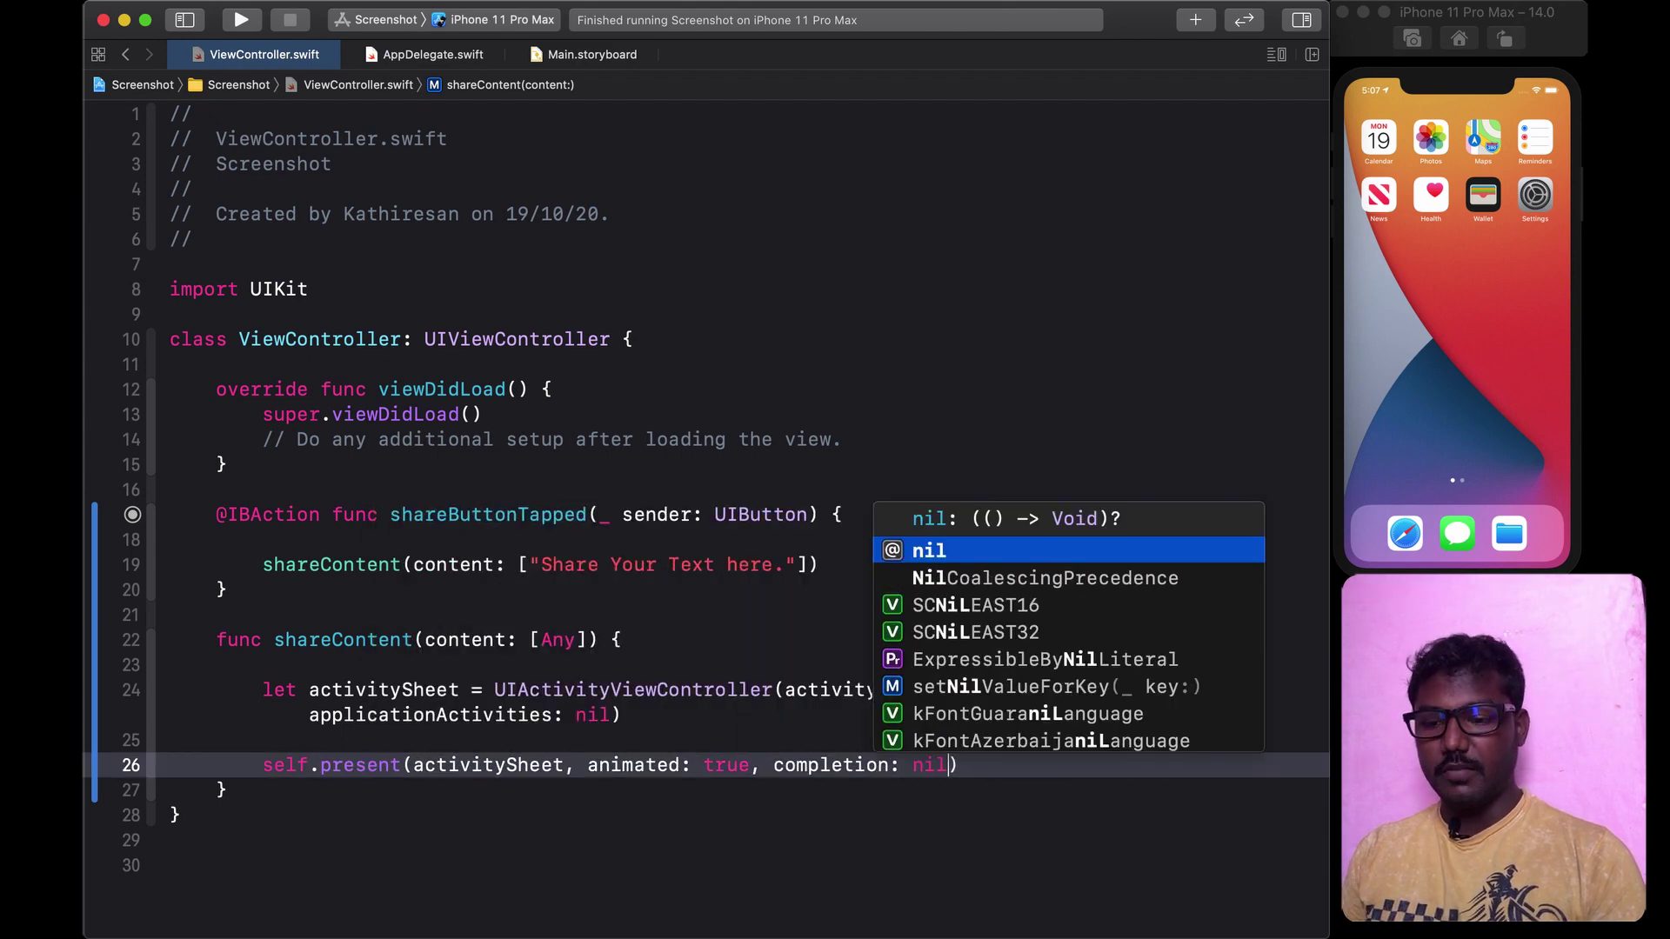
pyautogui.press('Return')
pyautogui.click(378, 613)
pyautogui.click(404, 514)
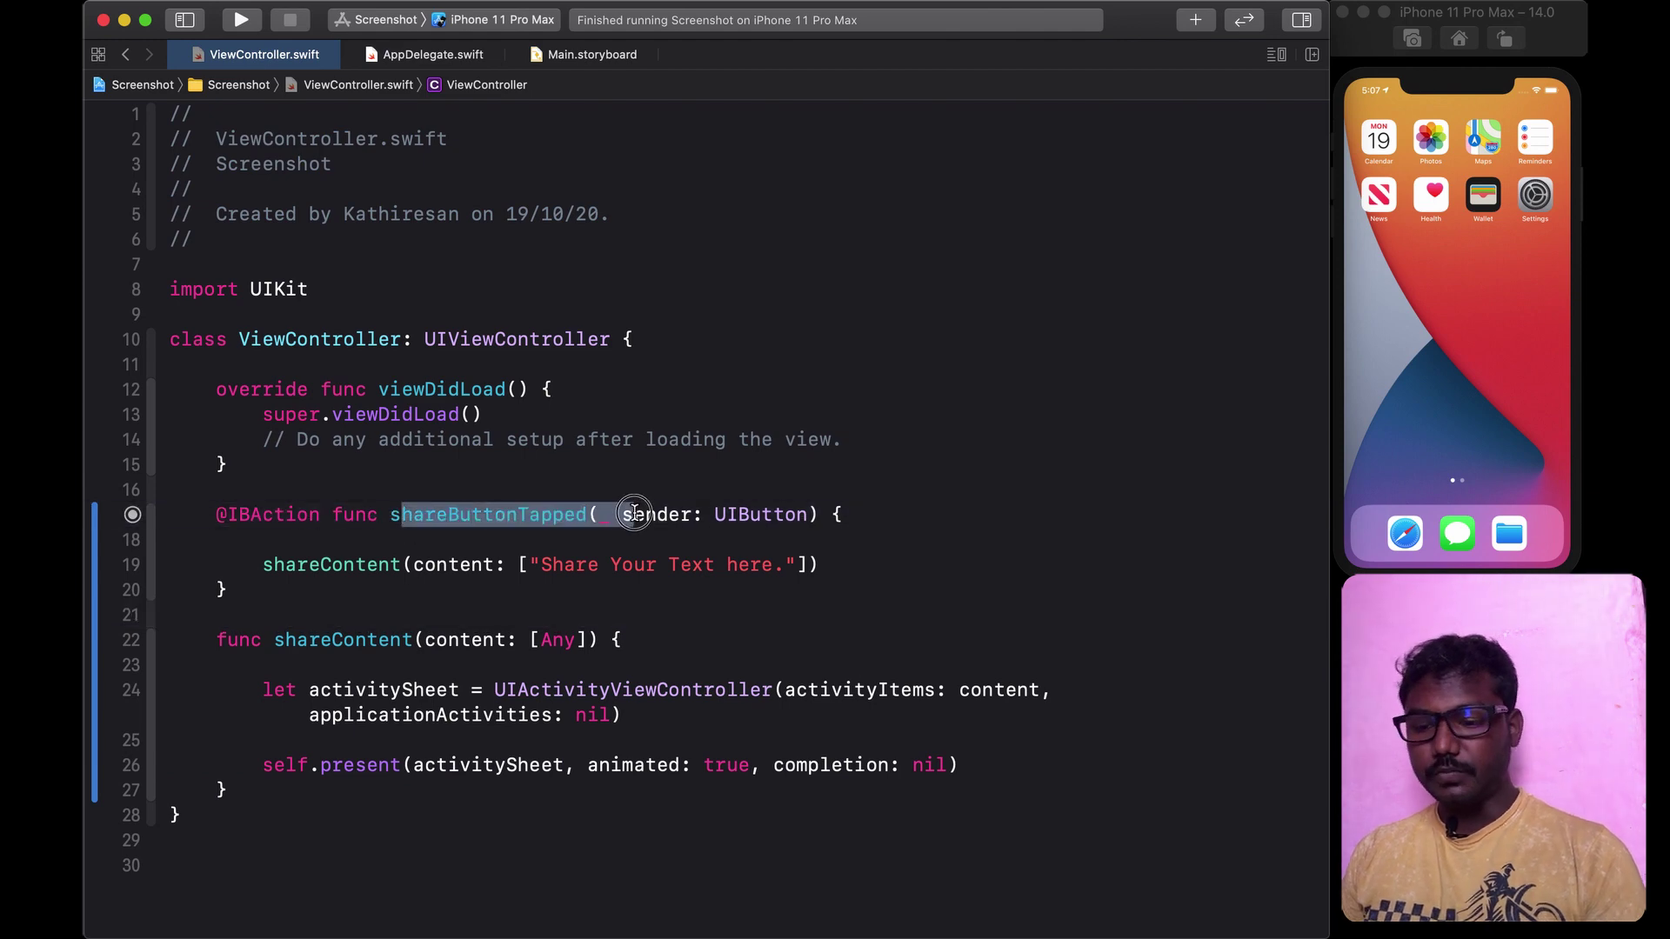
pyautogui.click(635, 513)
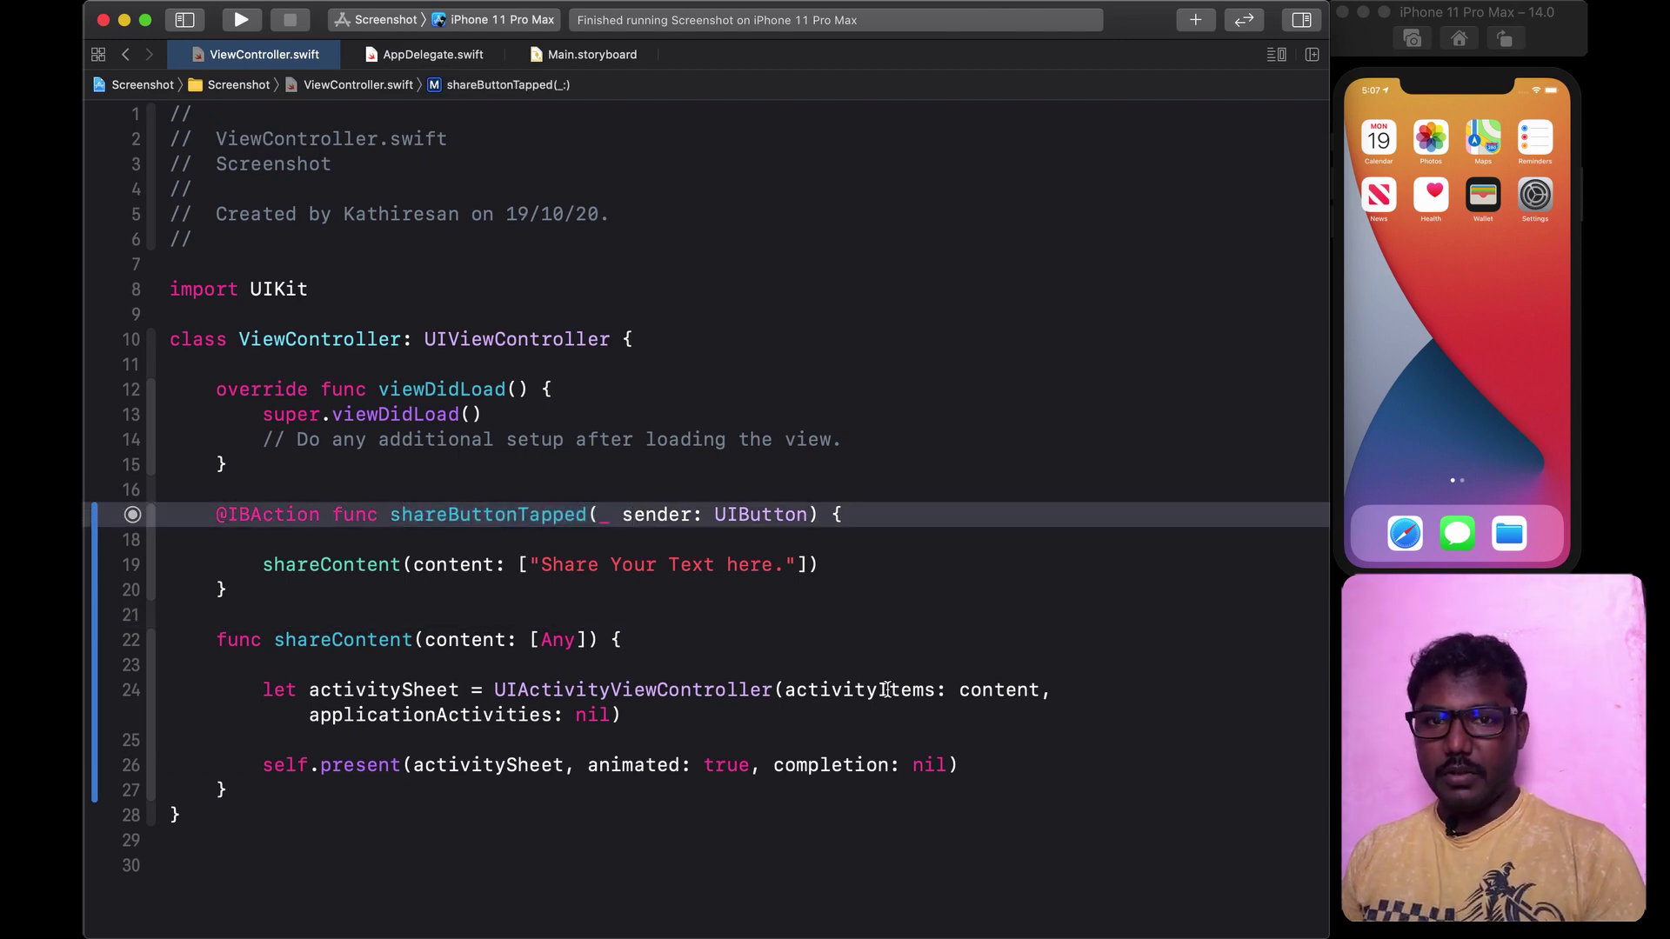
pyautogui.click(717, 667)
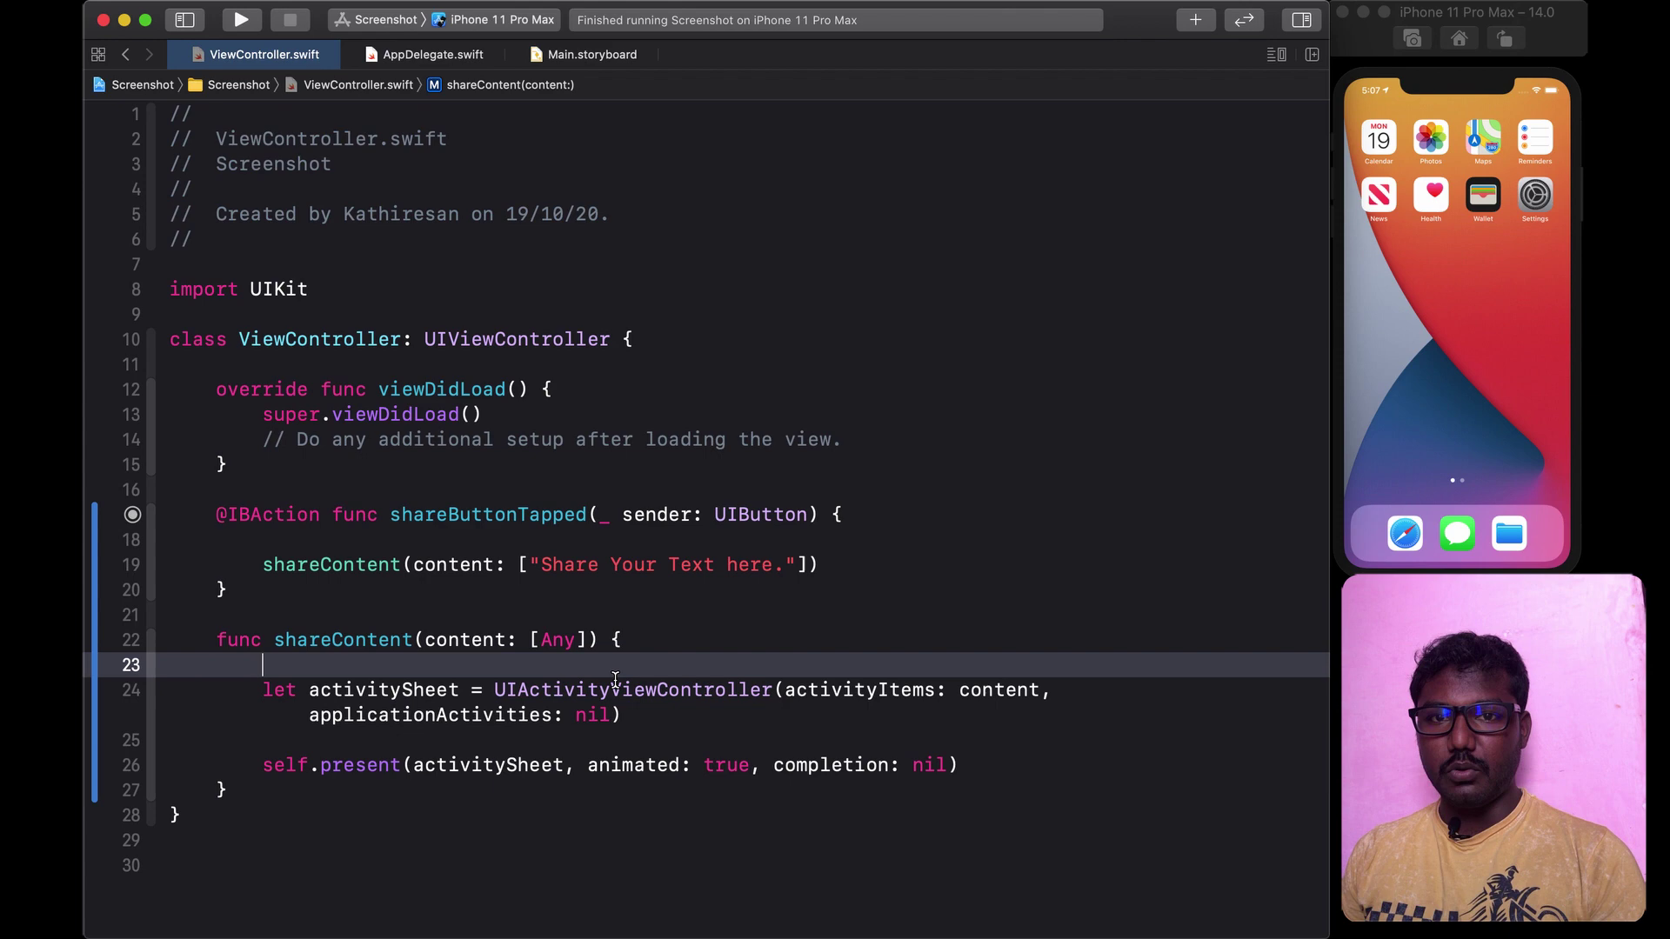
# Step: Insert an empty DispatchQueue.main.async { } block above the activitySheet declaration
pyautogui.moveTo(310, 768); pyautogui.dragTo(1093, 769)
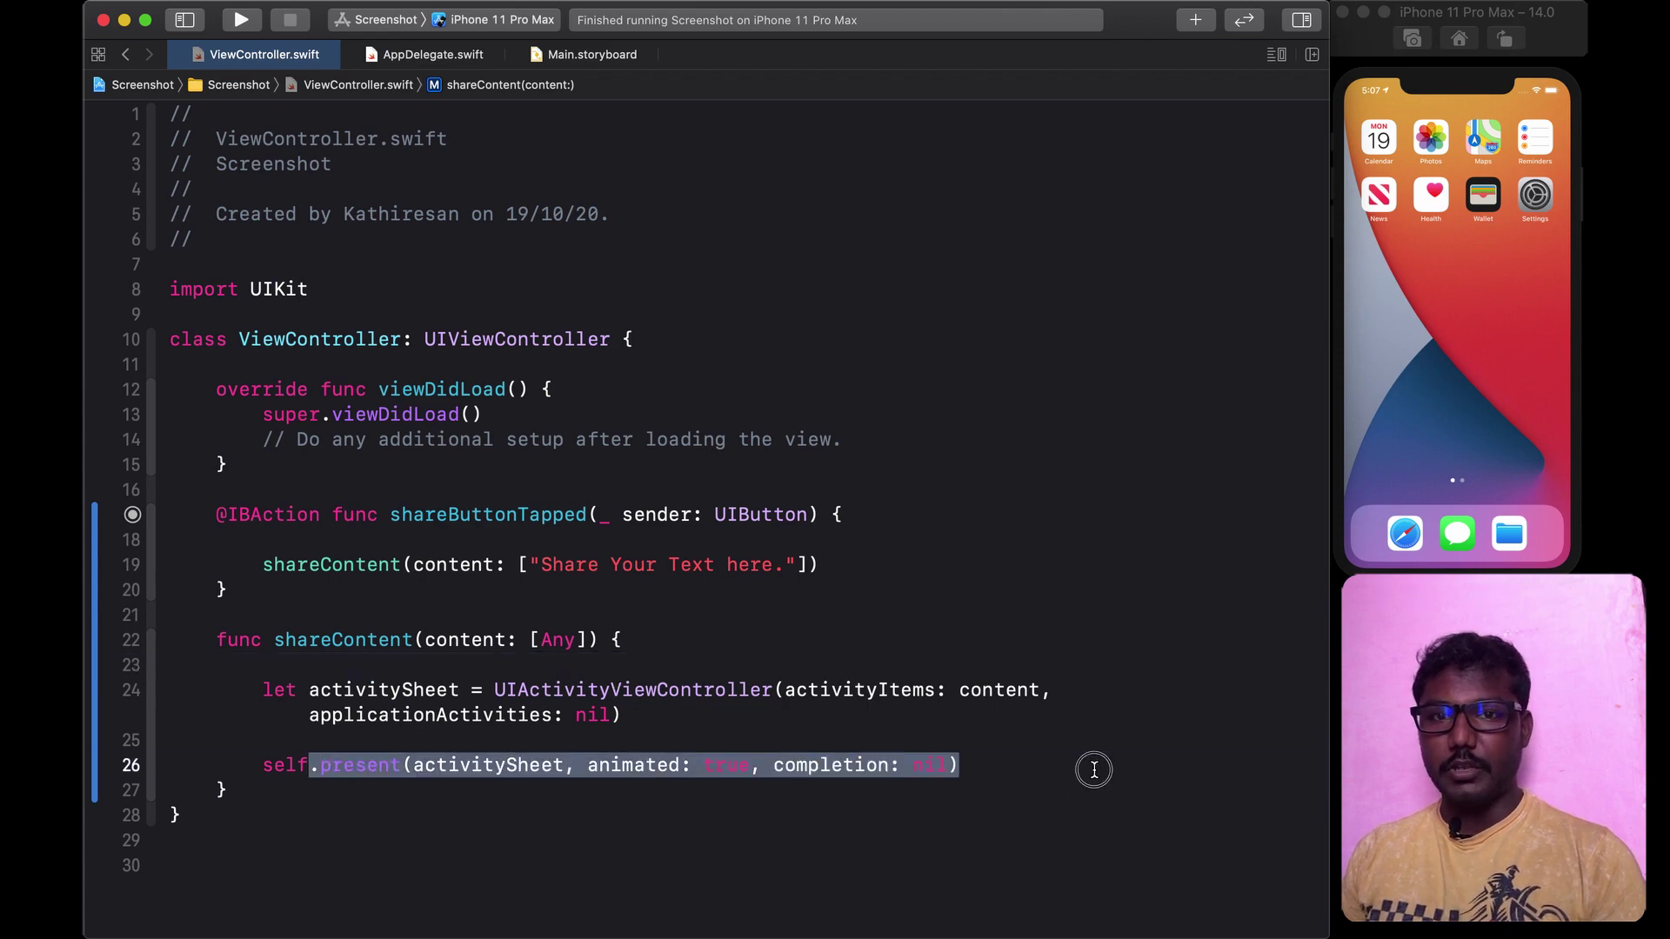
pyautogui.click(1093, 770)
pyautogui.click(715, 666)
pyautogui.press('Return')
pyautogui.write('D')
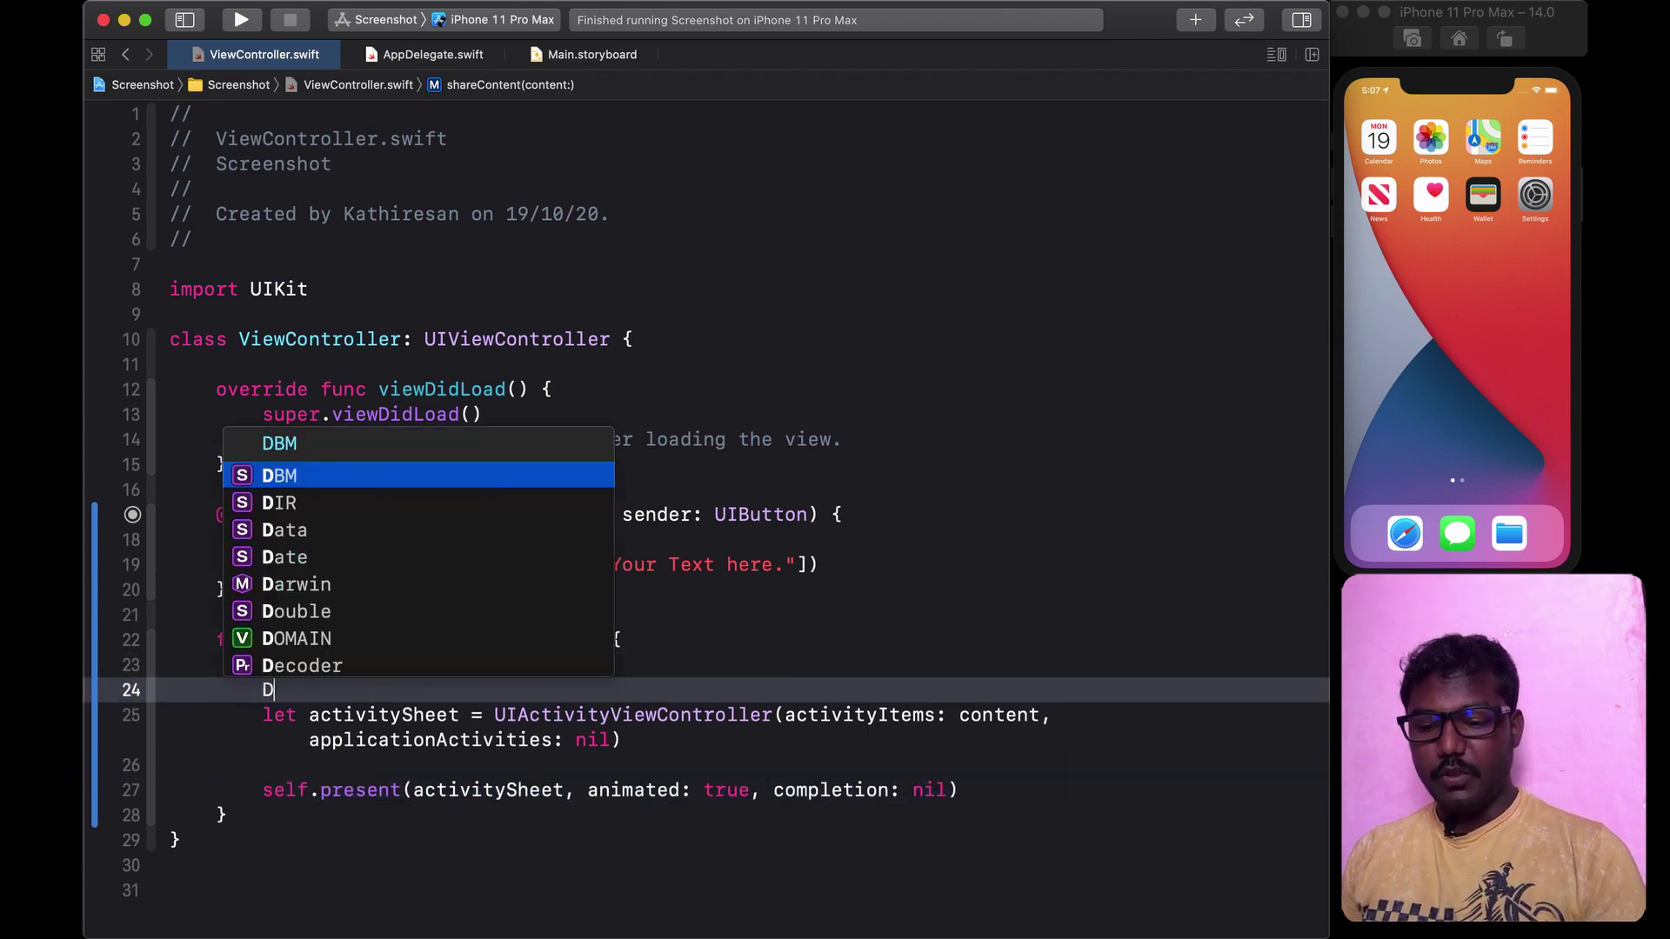
pyautogui.write('ispatchQ')
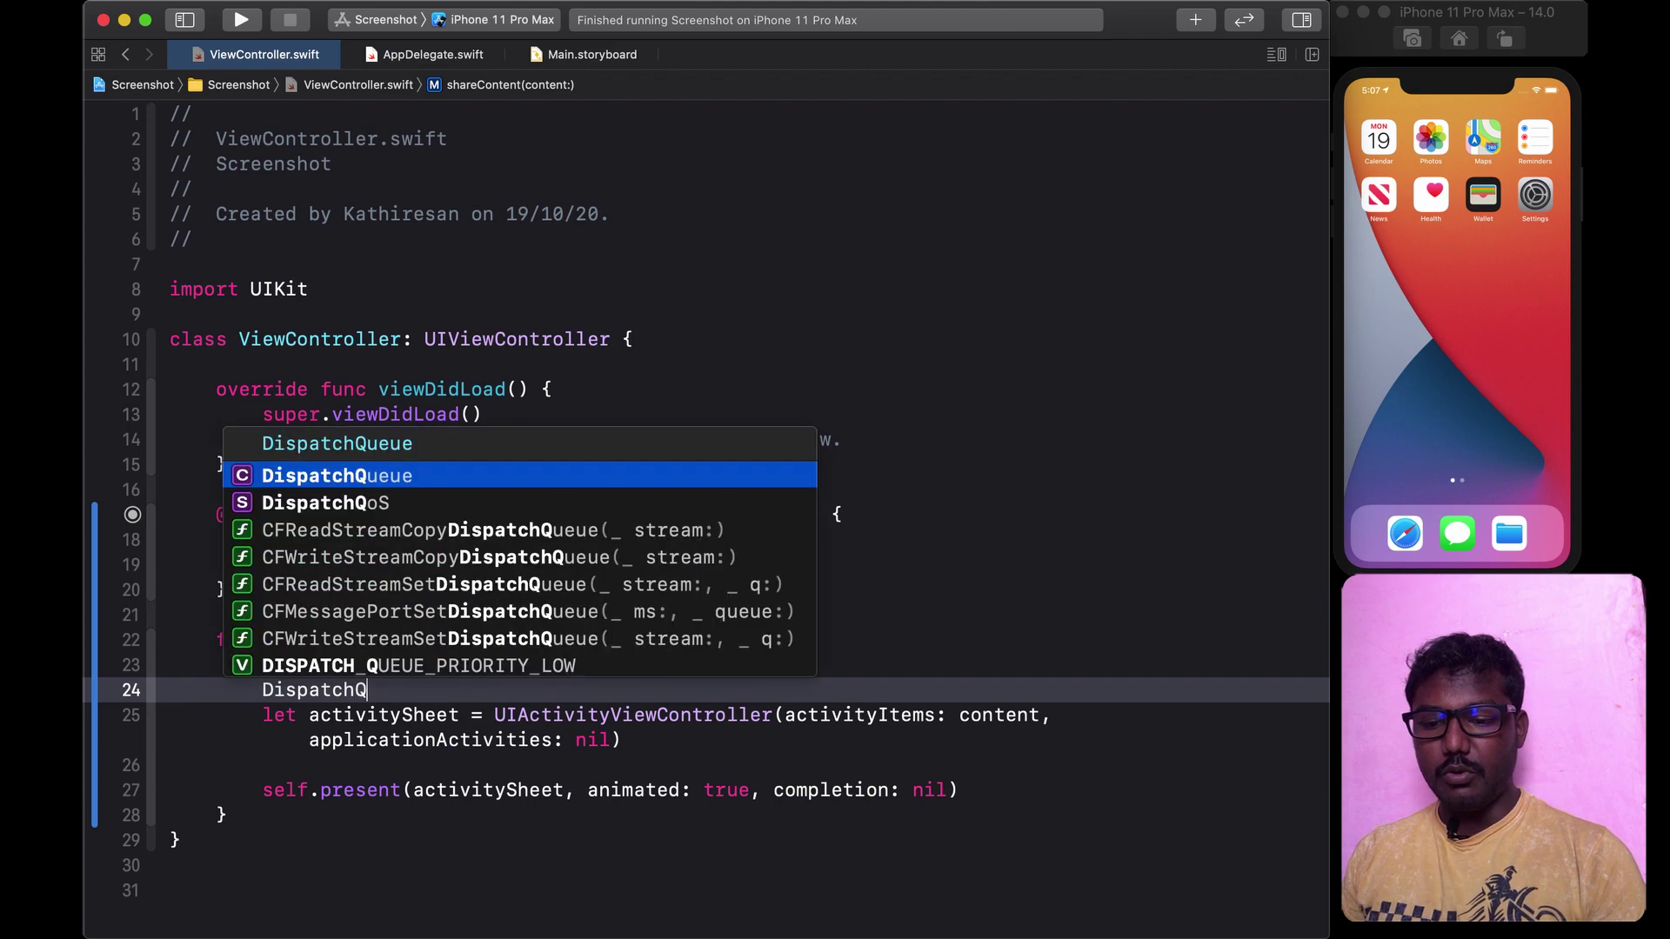
pyautogui.press('Return')
pyautogui.write('.ma')
pyautogui.press('Return')
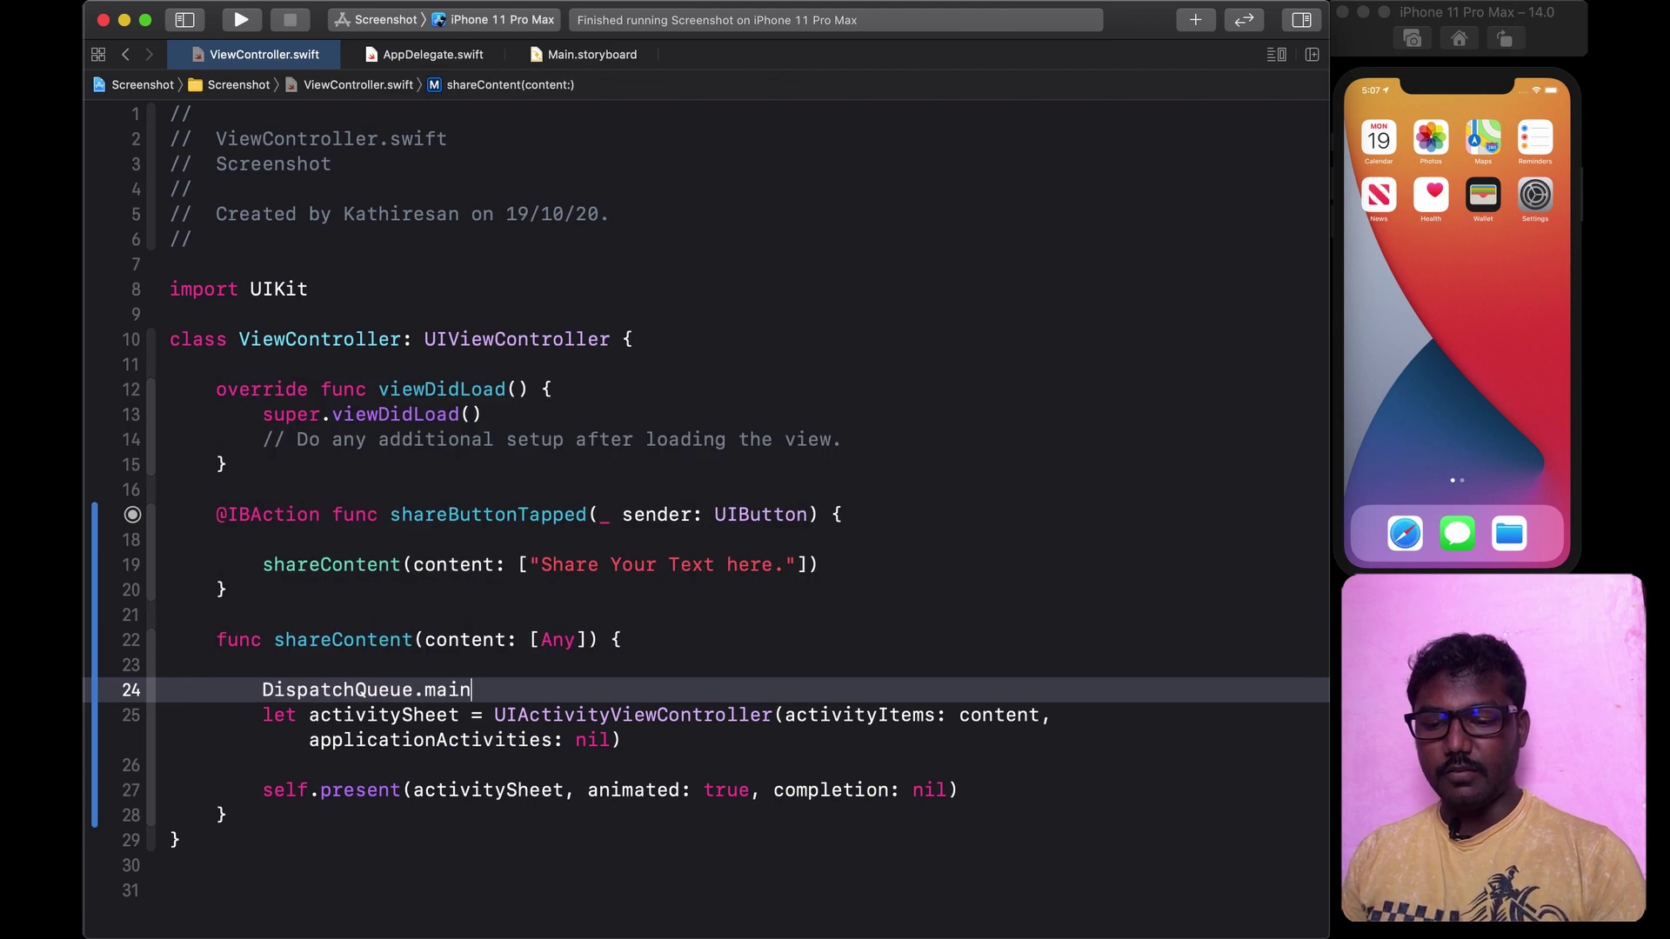
pyautogui.write('.')
pyautogui.press('Escape')
pyautogui.write('as')
pyautogui.press('Return')
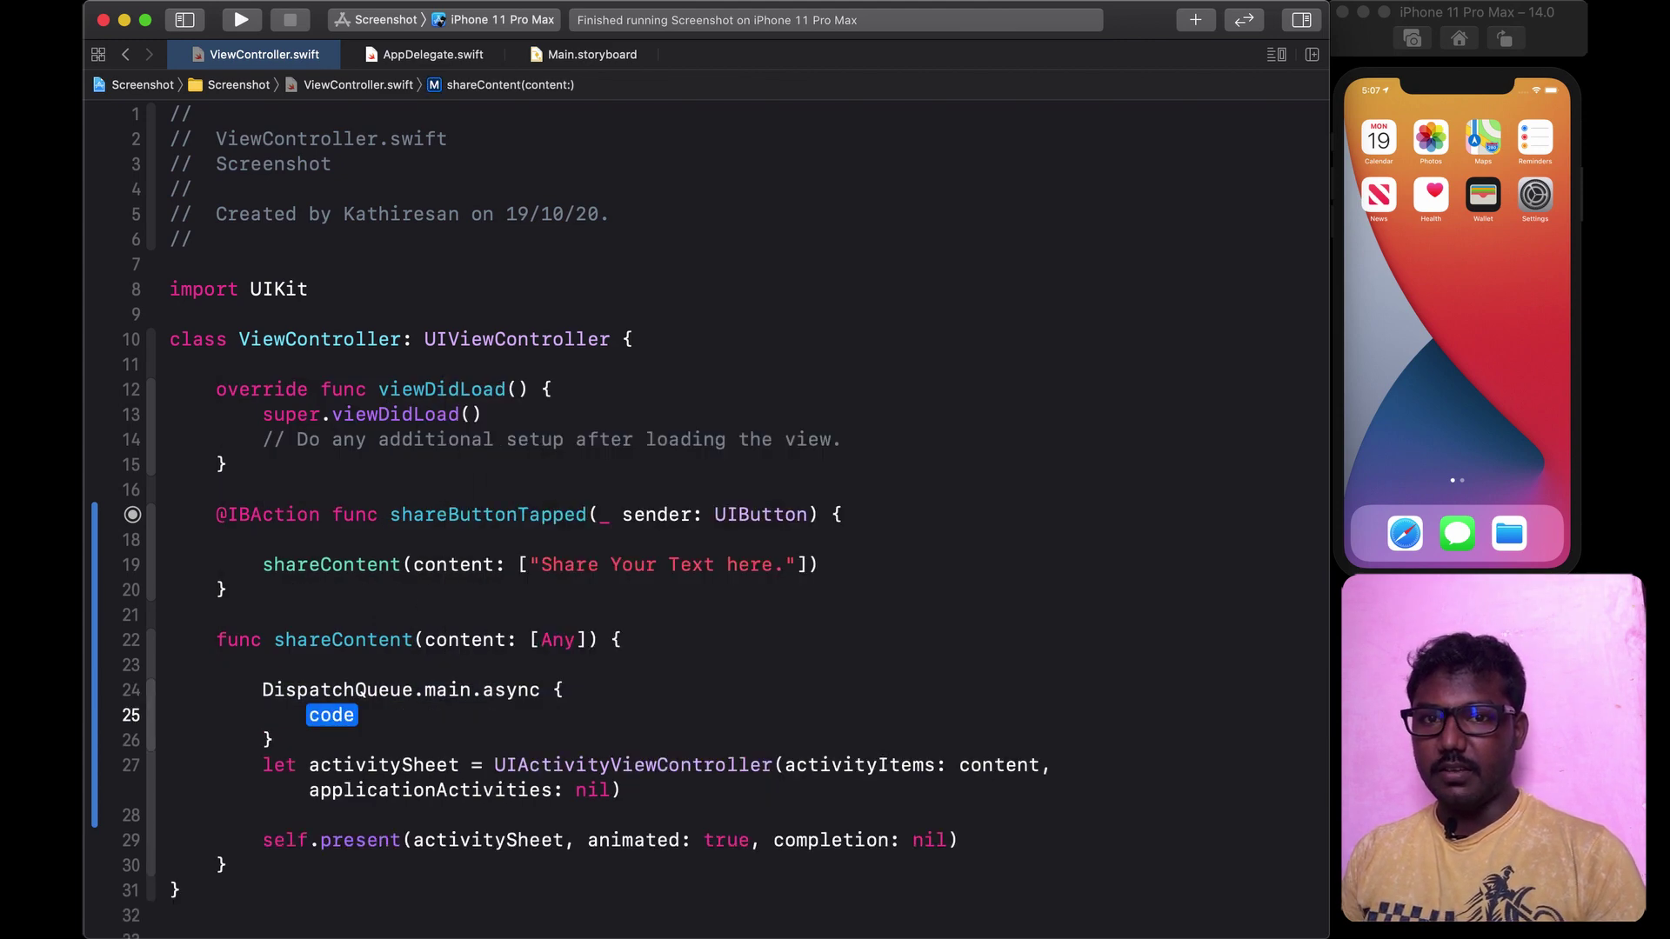
pyautogui.press('BackSpace')
pyautogui.scroll(-3, 678, 600)
# Step: Move the activitySheet and present lines into the async block, remove the blank line, and build
pyautogui.click(965, 748)
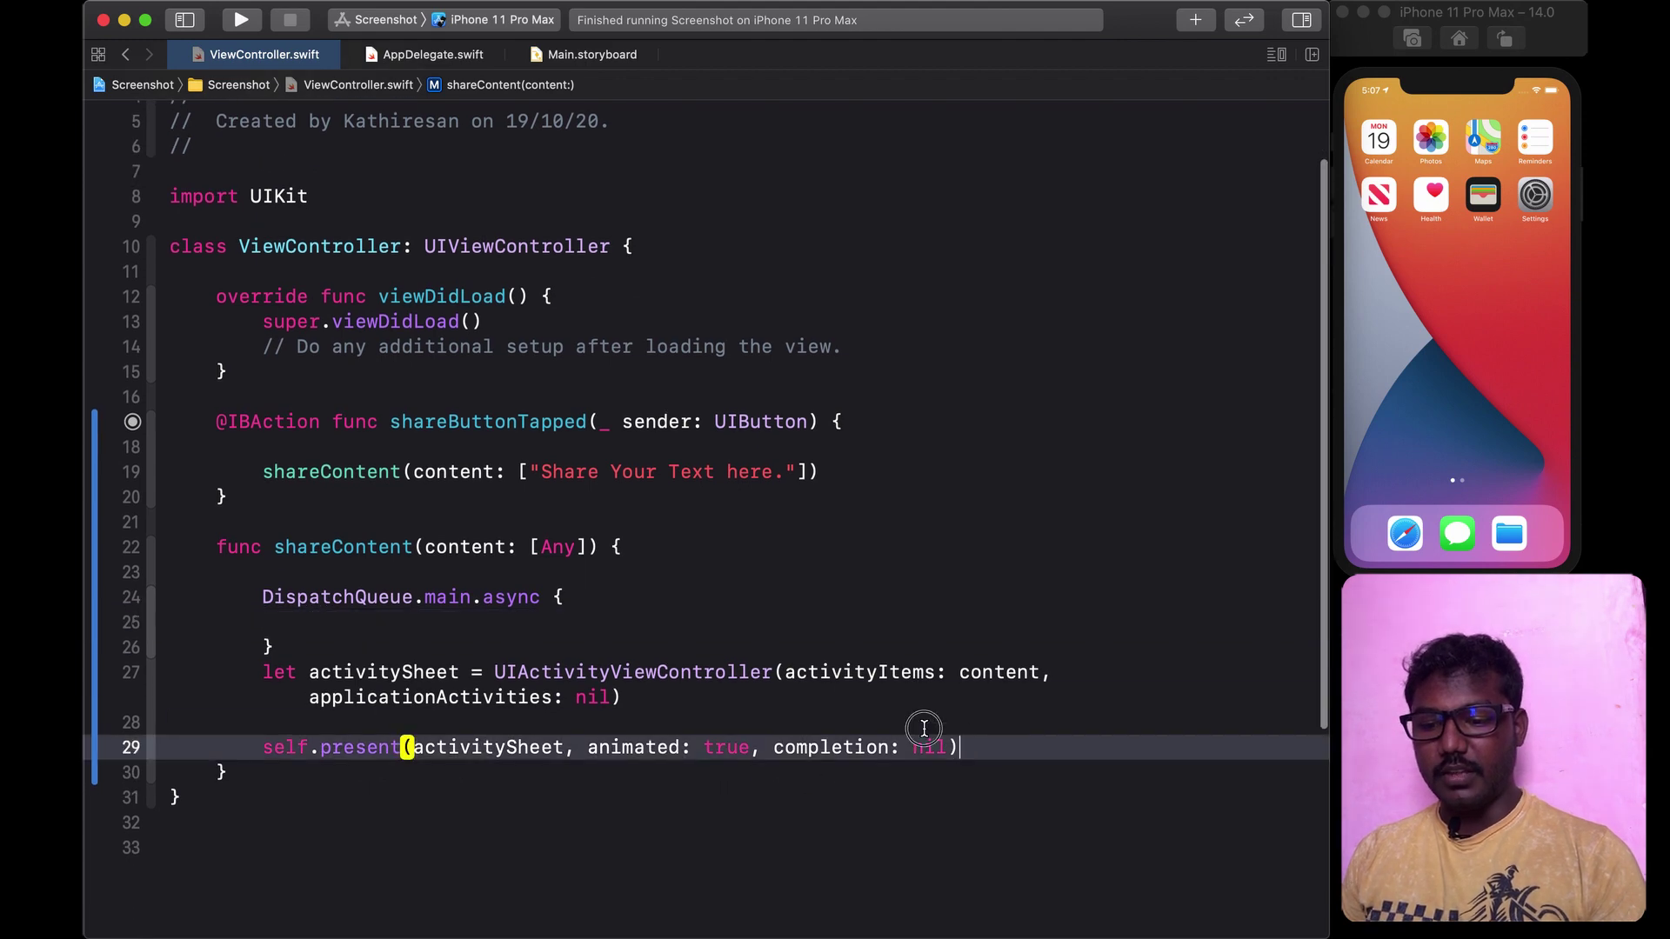
pyautogui.hotkey('shift', 'Up')
pyautogui.hotkey('shift', 'Up')
pyautogui.hotkey('shift', 'Up')
pyautogui.press('super+x')
pyautogui.press('Up')
pyautogui.press('Up')
pyautogui.press('super+v')
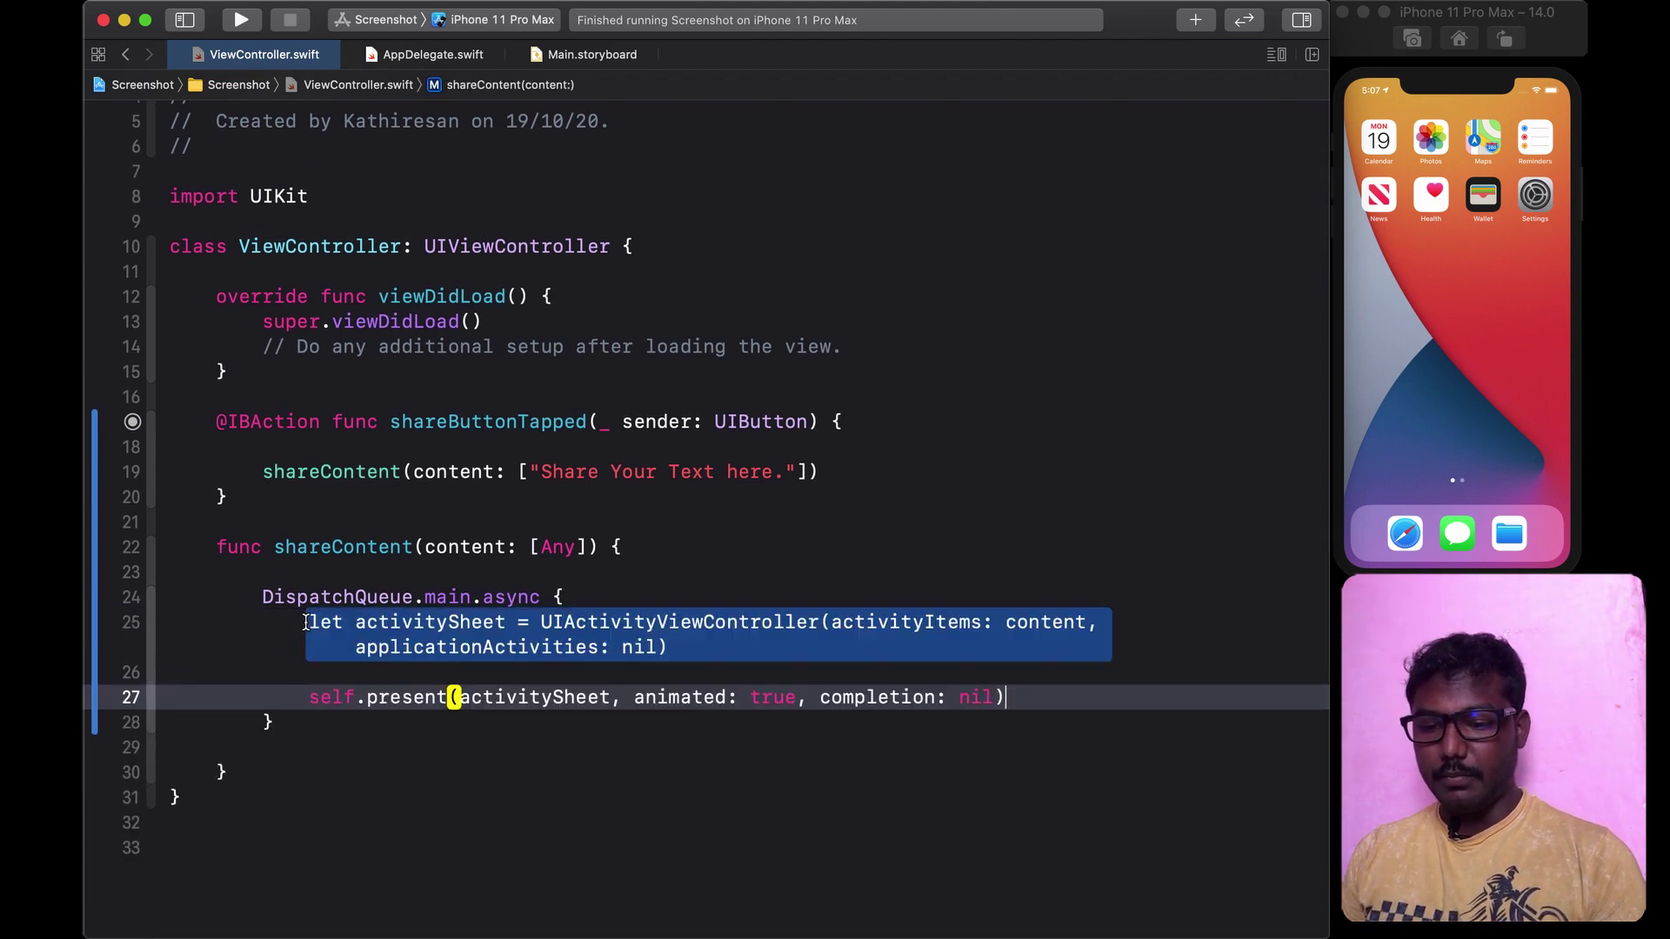
pyautogui.press('Down')
pyautogui.press('Down')
pyautogui.press('Down')
pyautogui.press('BackSpace')
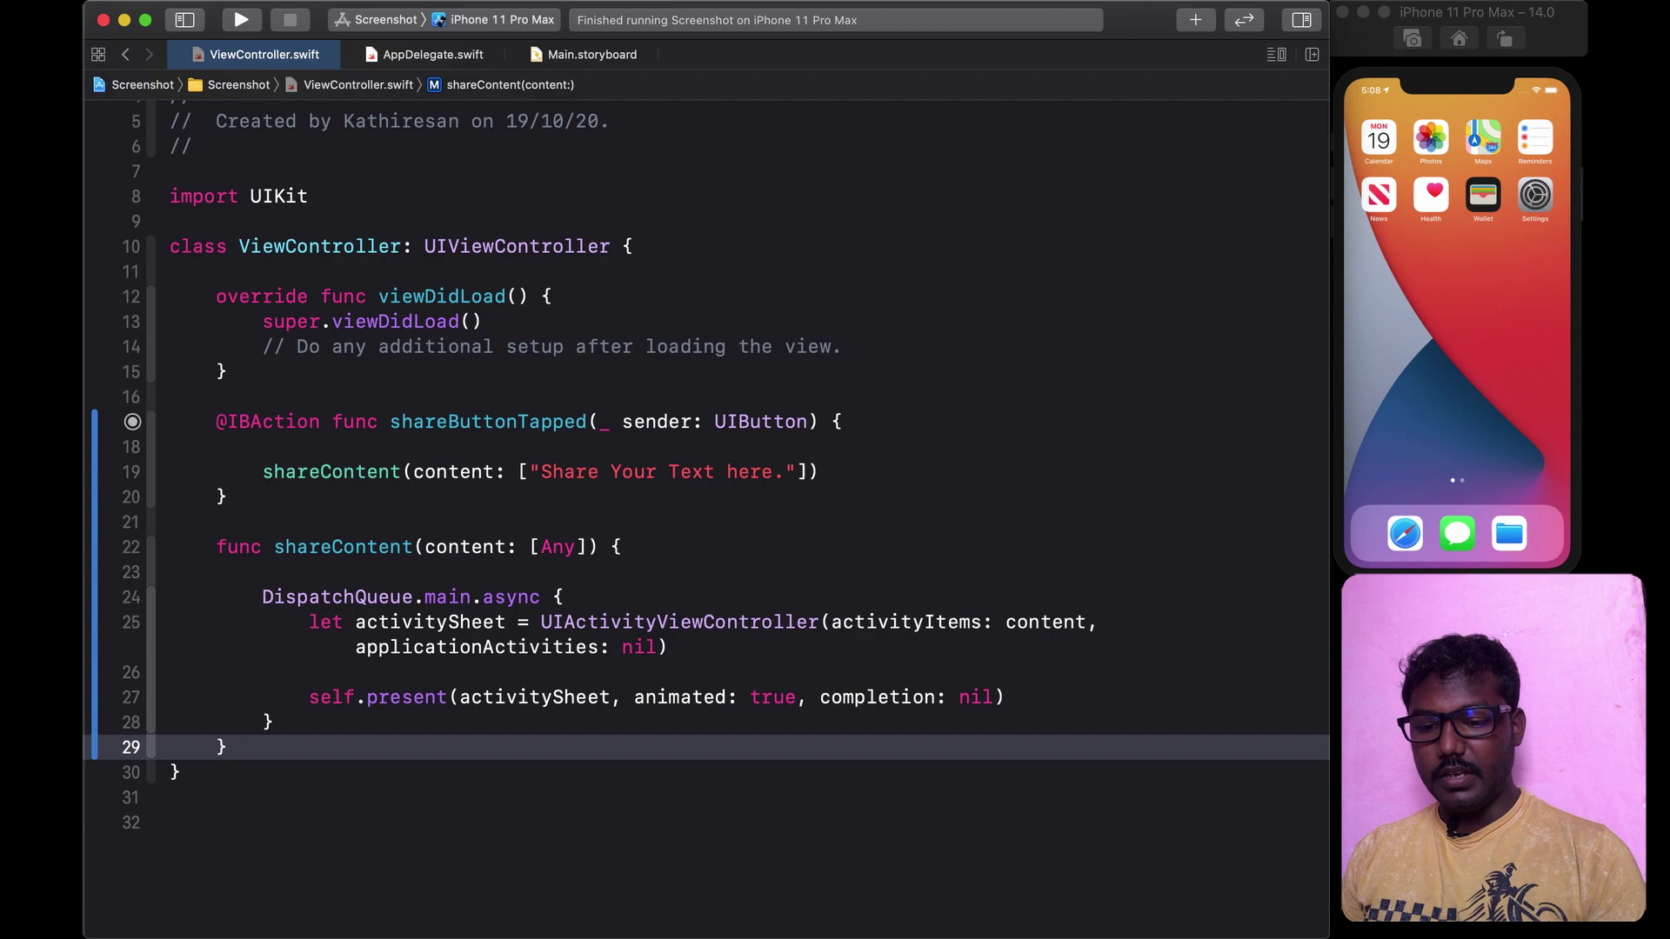
pyautogui.press('super+r')
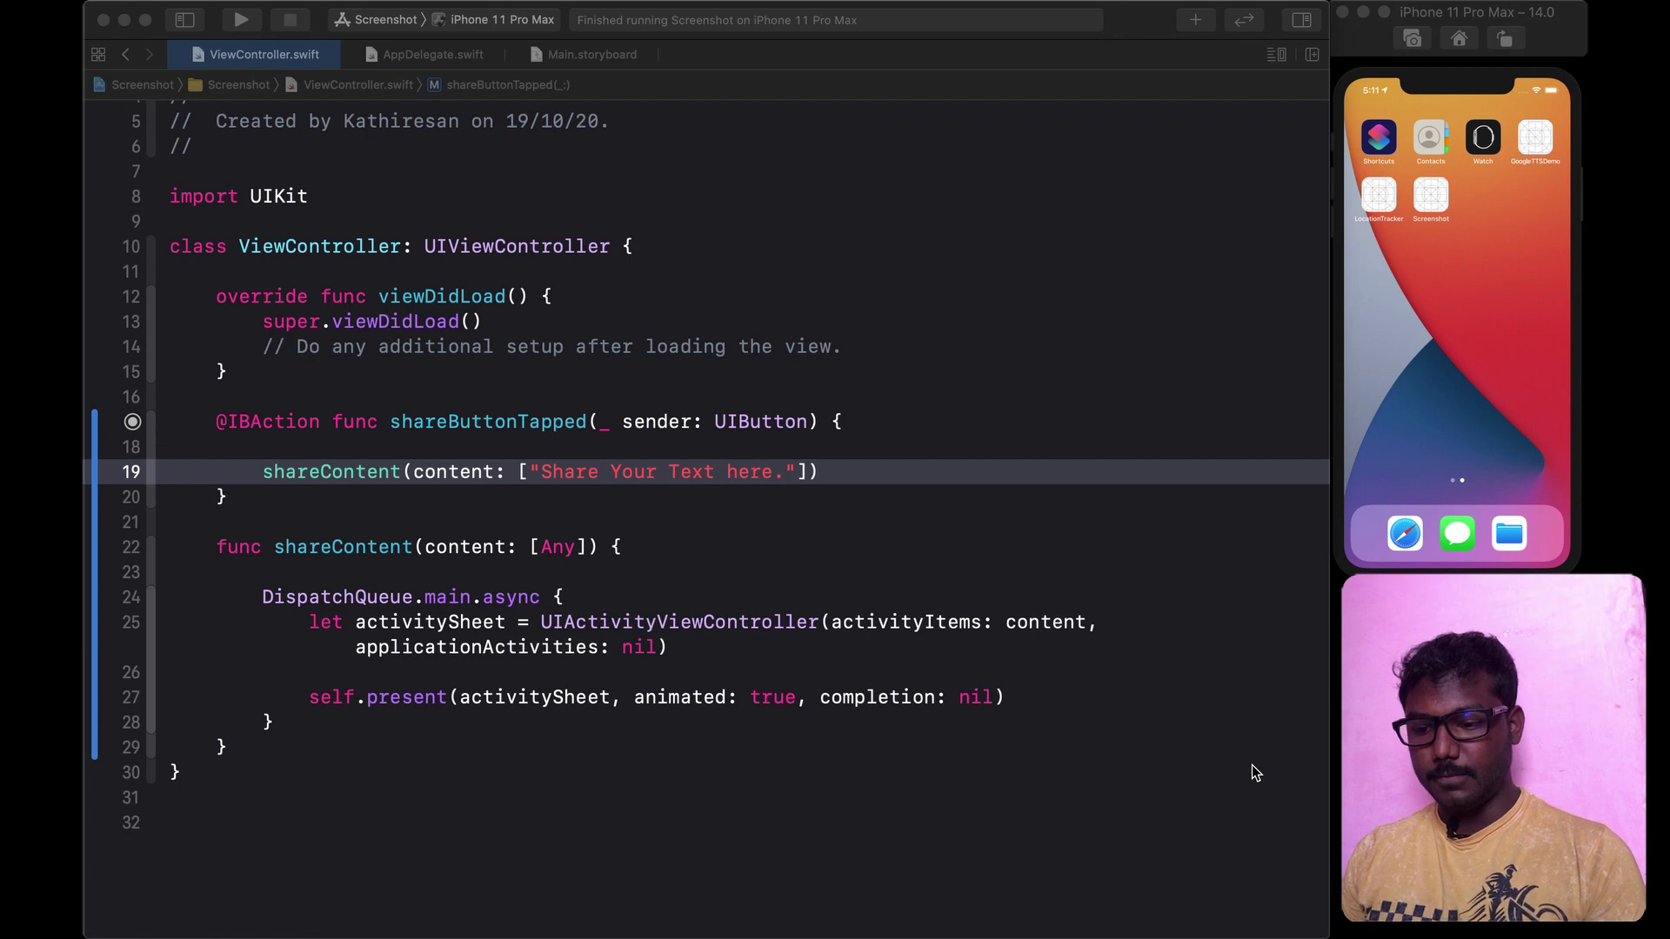
# Step: Run the Screenshot scheme on the iPhone 11 Pro Max simulator and hide the navigator pane
pyautogui.click(1031, 698)
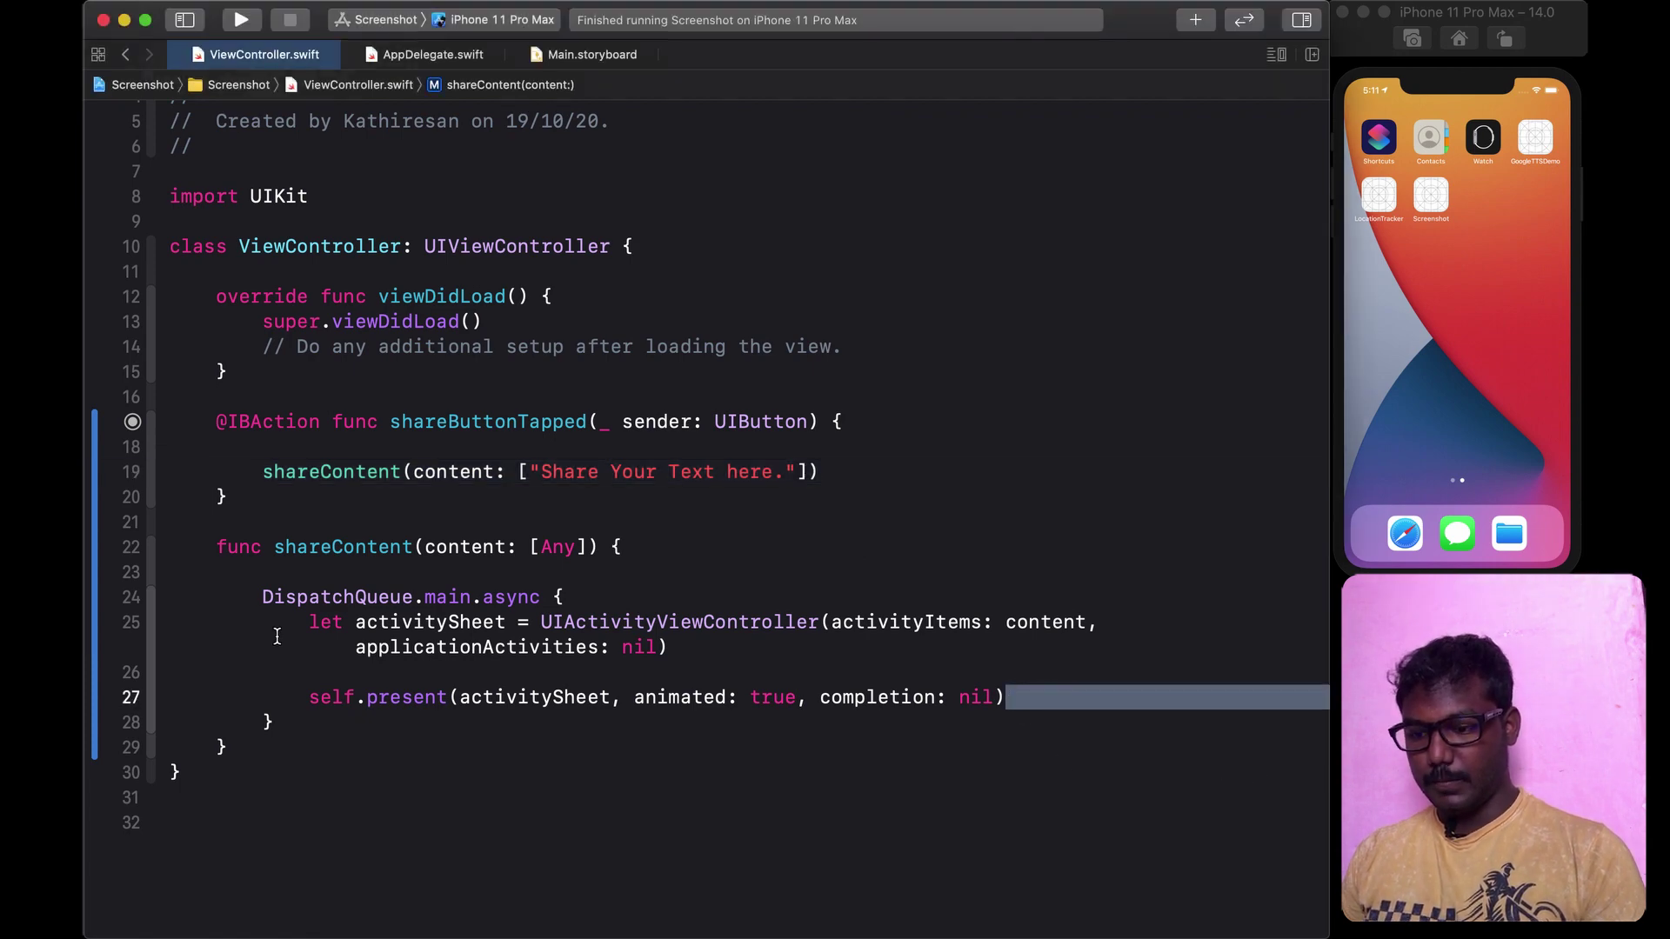
pyautogui.click(326, 623)
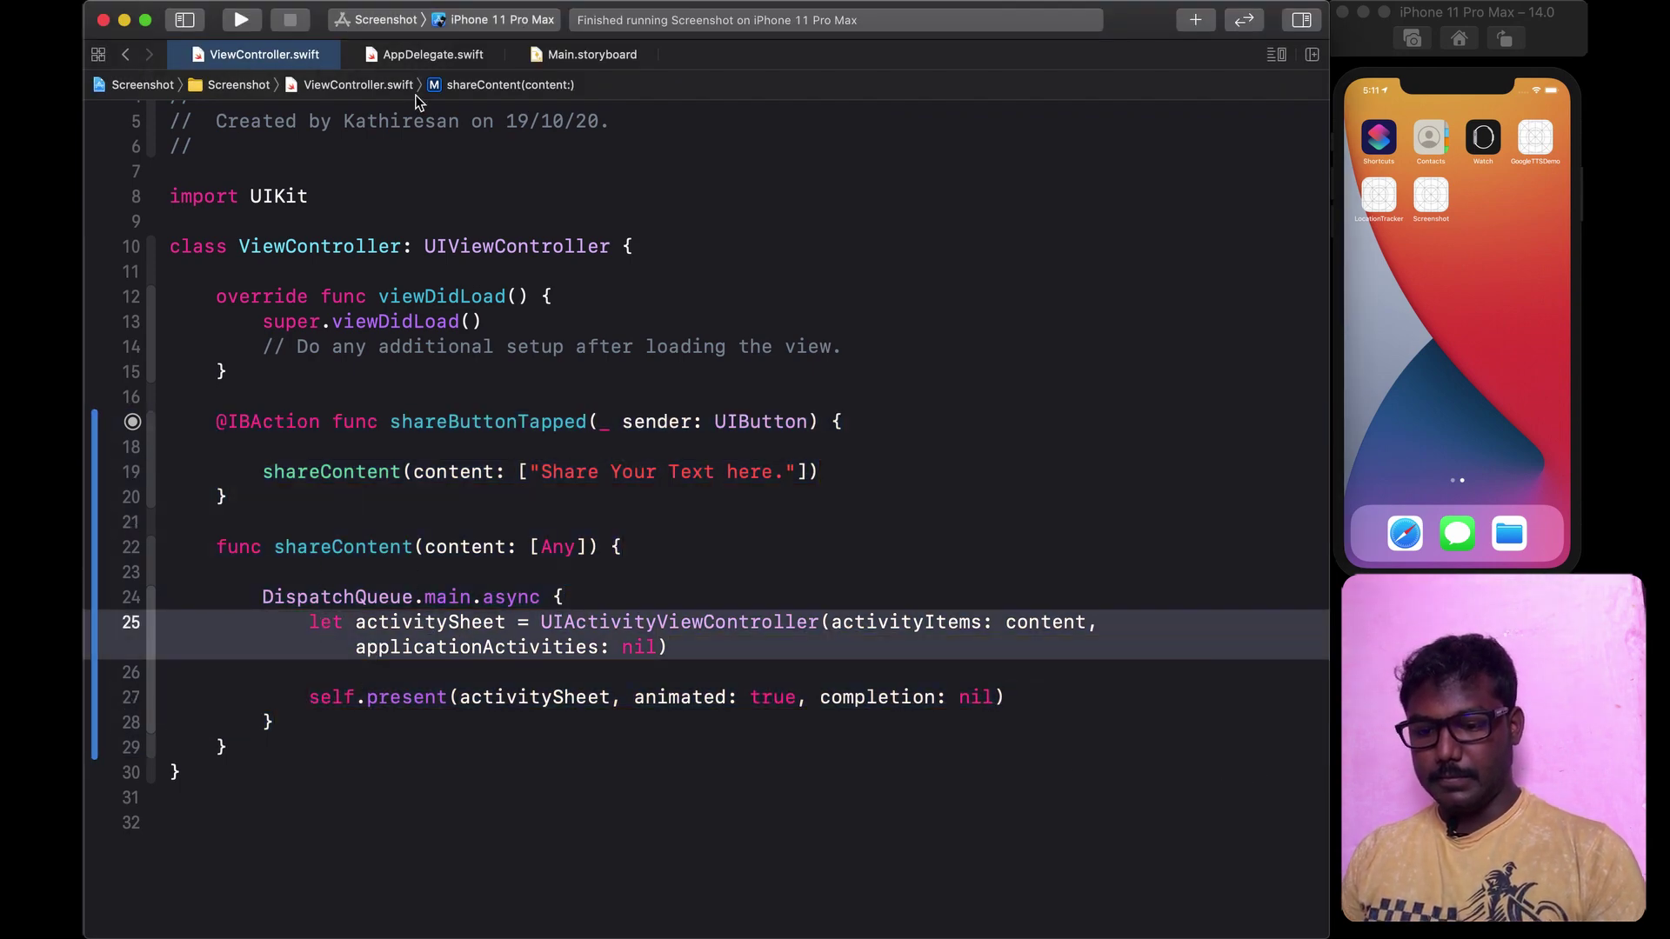
pyautogui.click(242, 20)
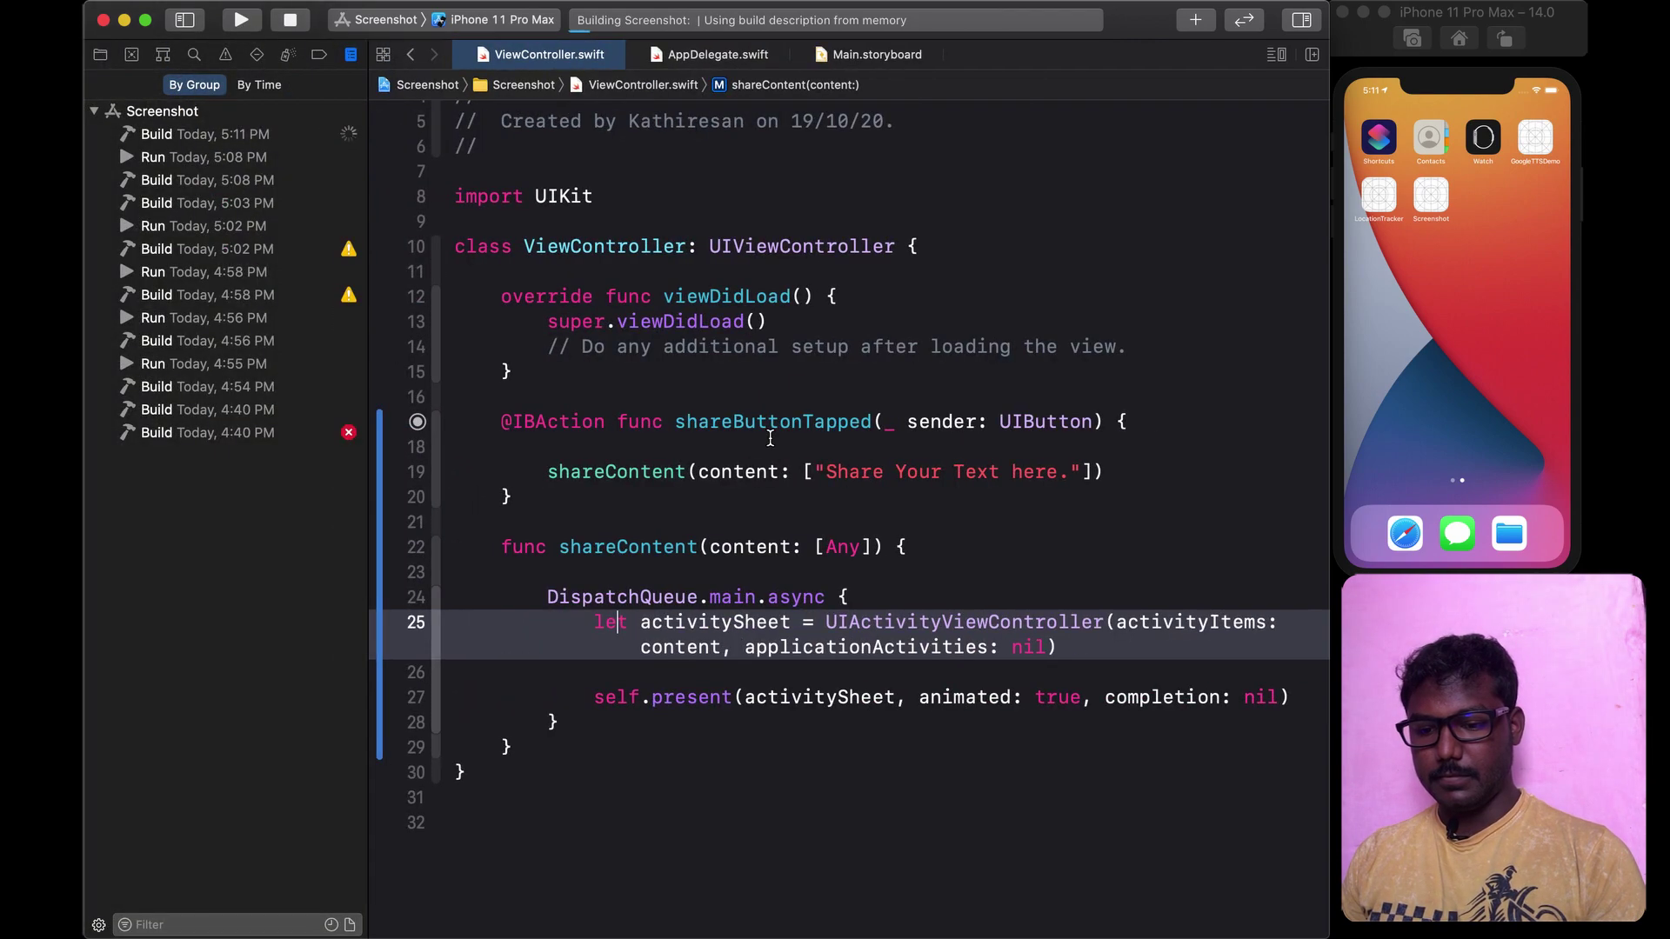
pyautogui.click(185, 20)
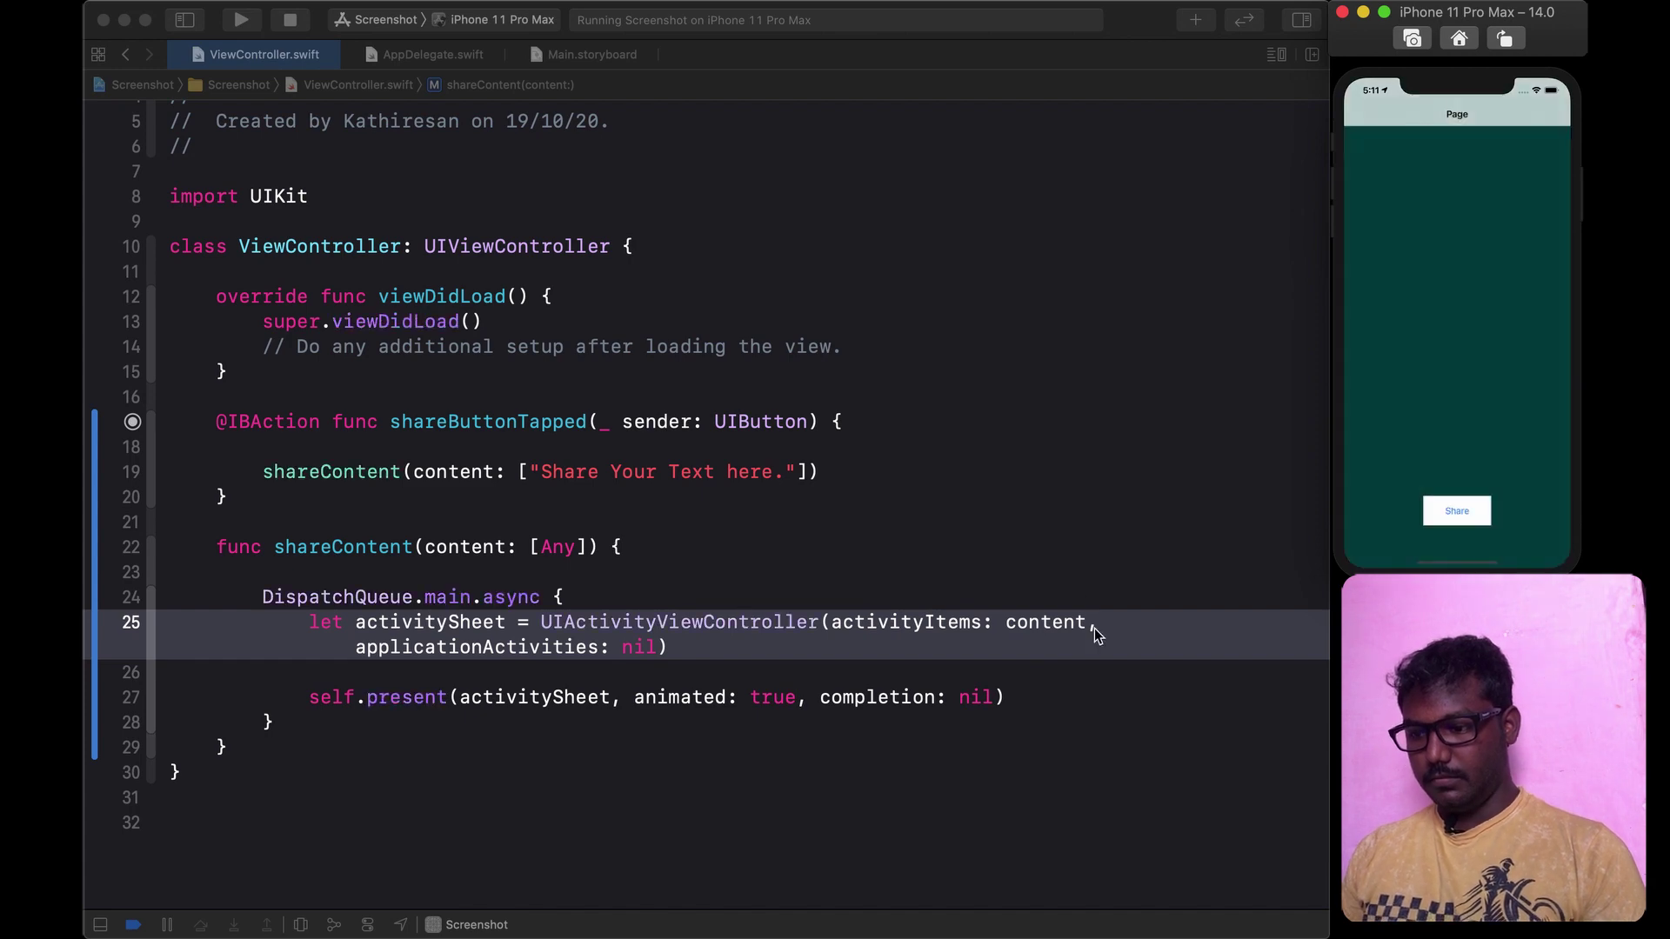
# Step: Share the text via Save to Files into Downloads, keeping both copies
pyautogui.click(1463, 508)
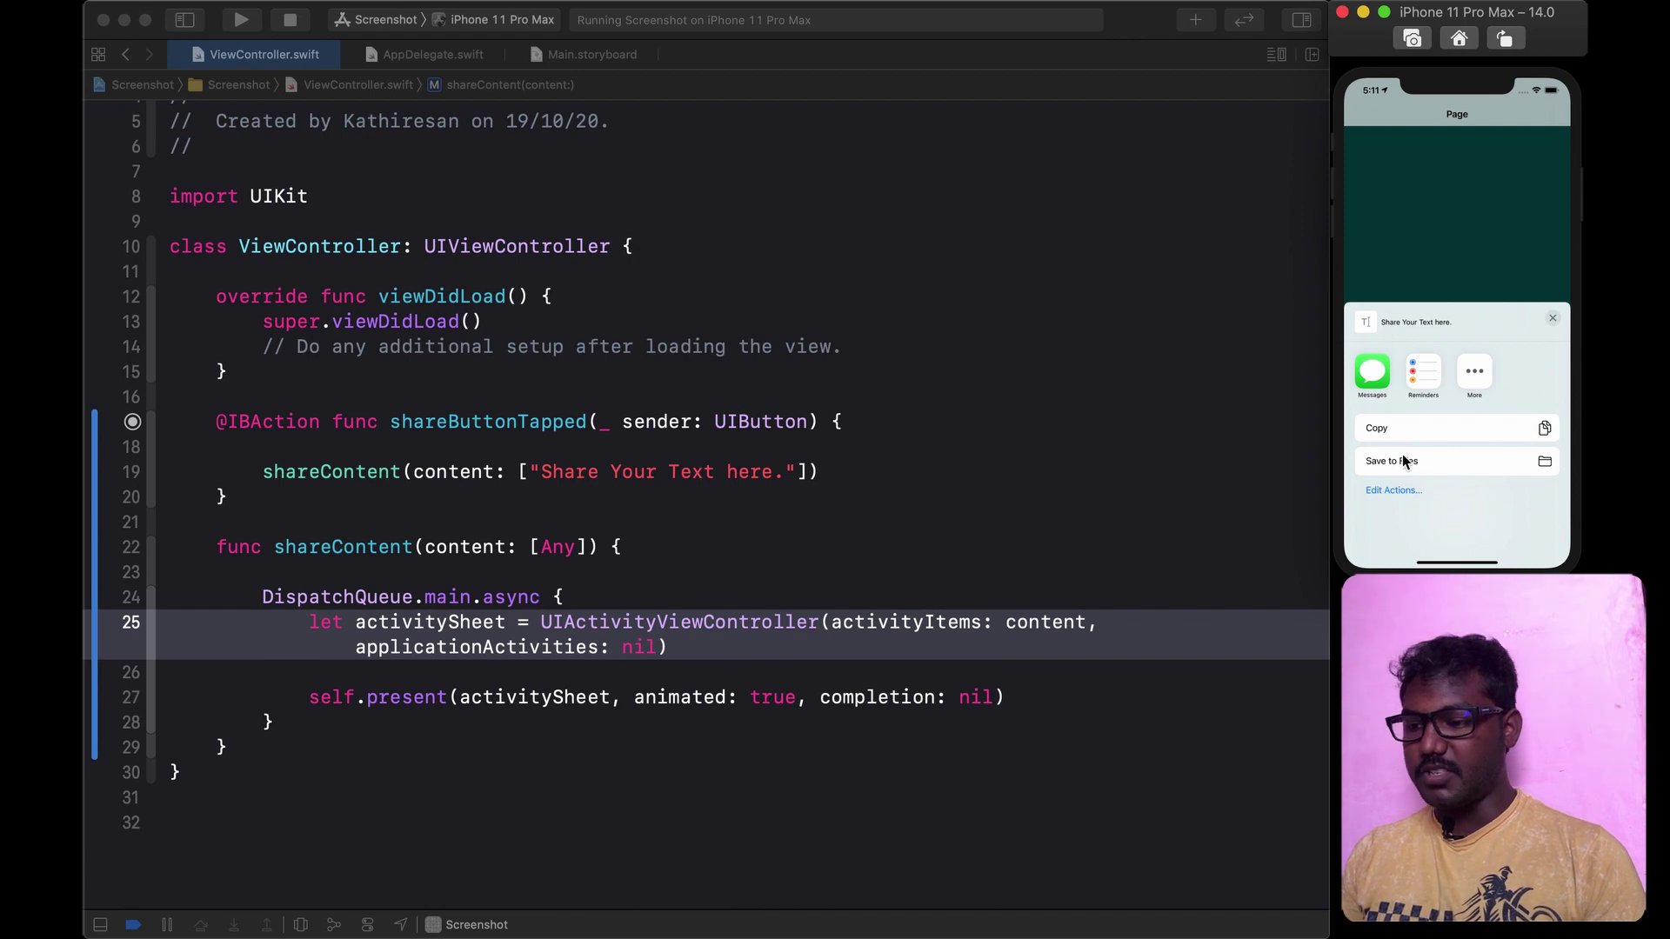
pyautogui.click(1411, 435)
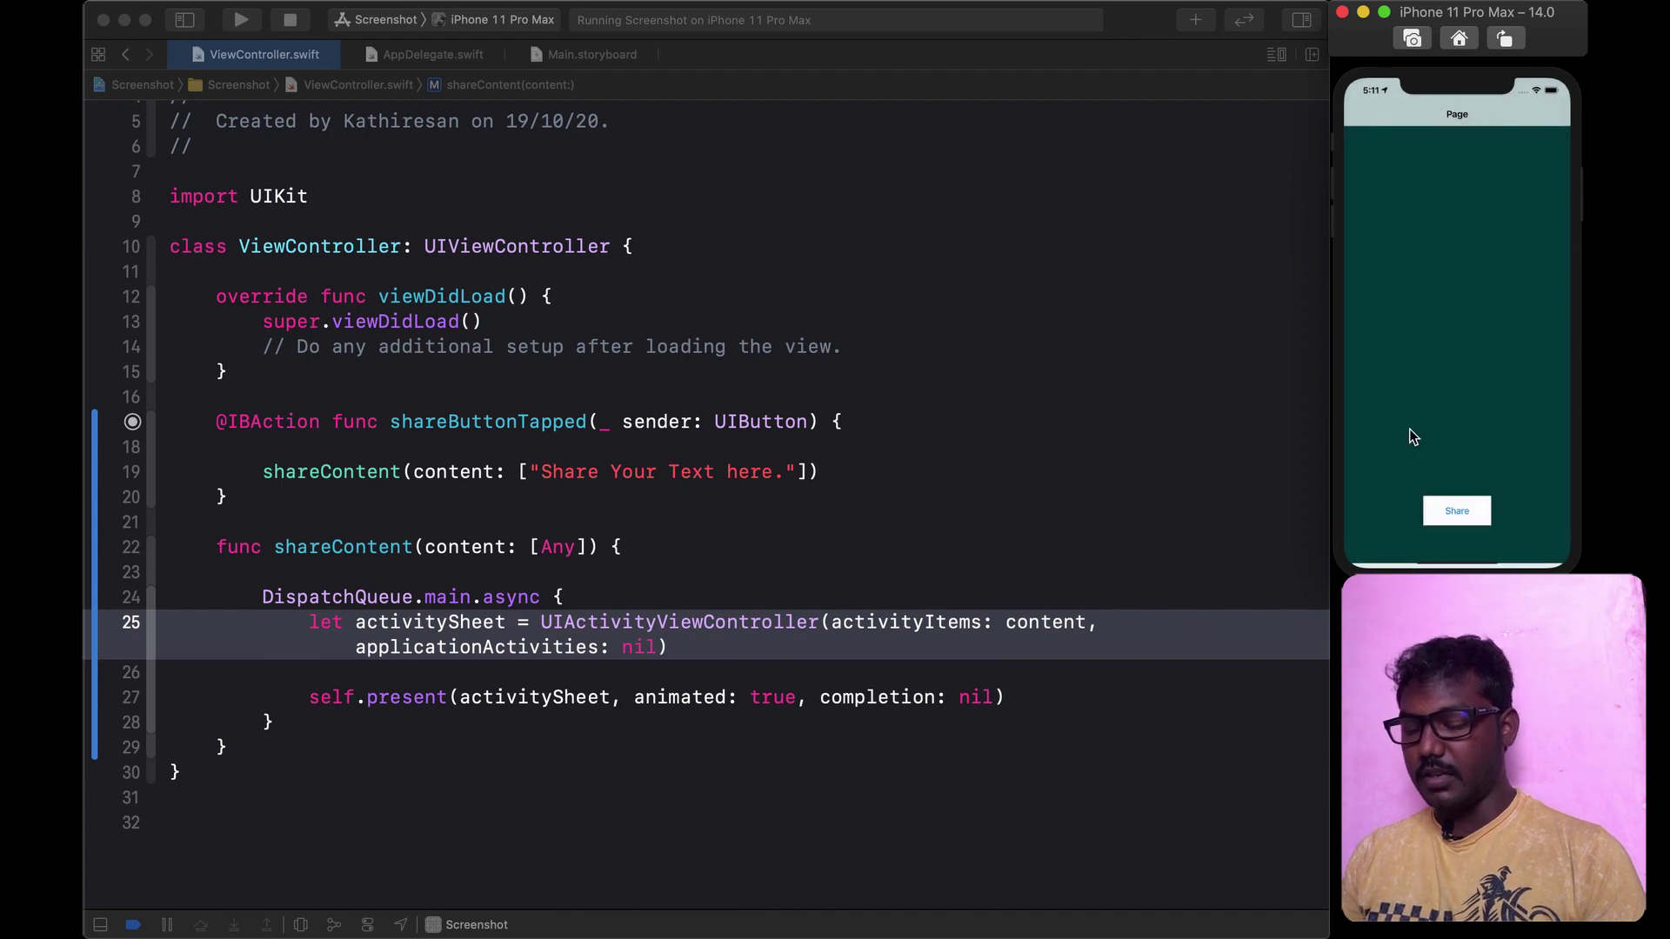
pyautogui.click(1458, 517)
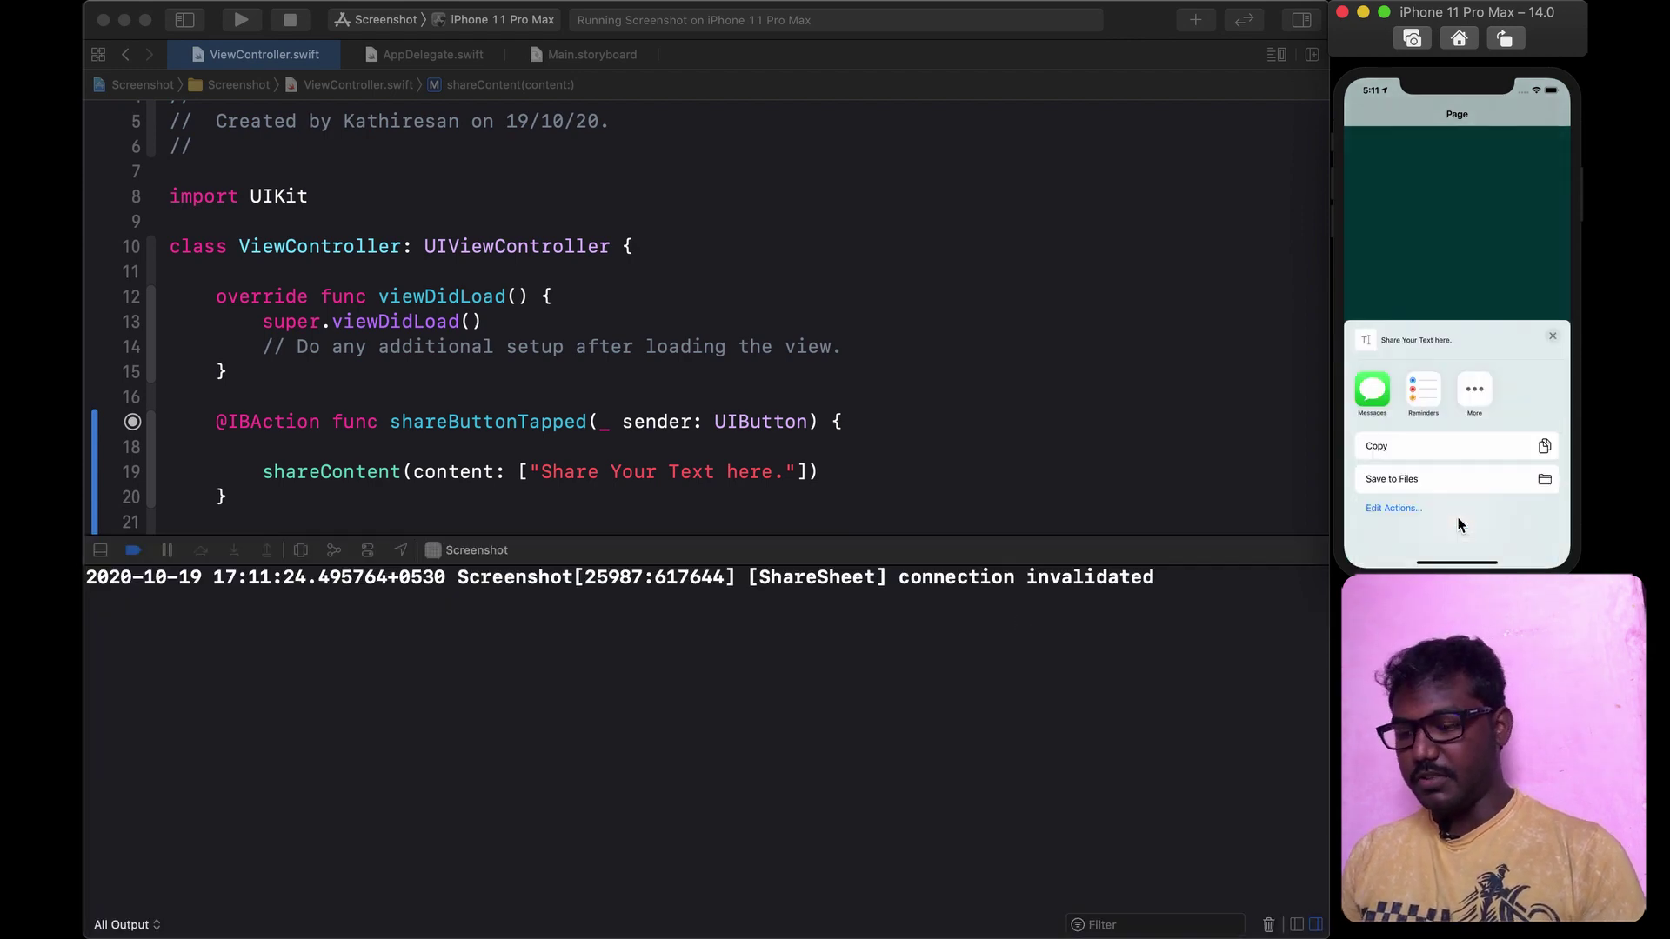
pyautogui.click(1418, 461)
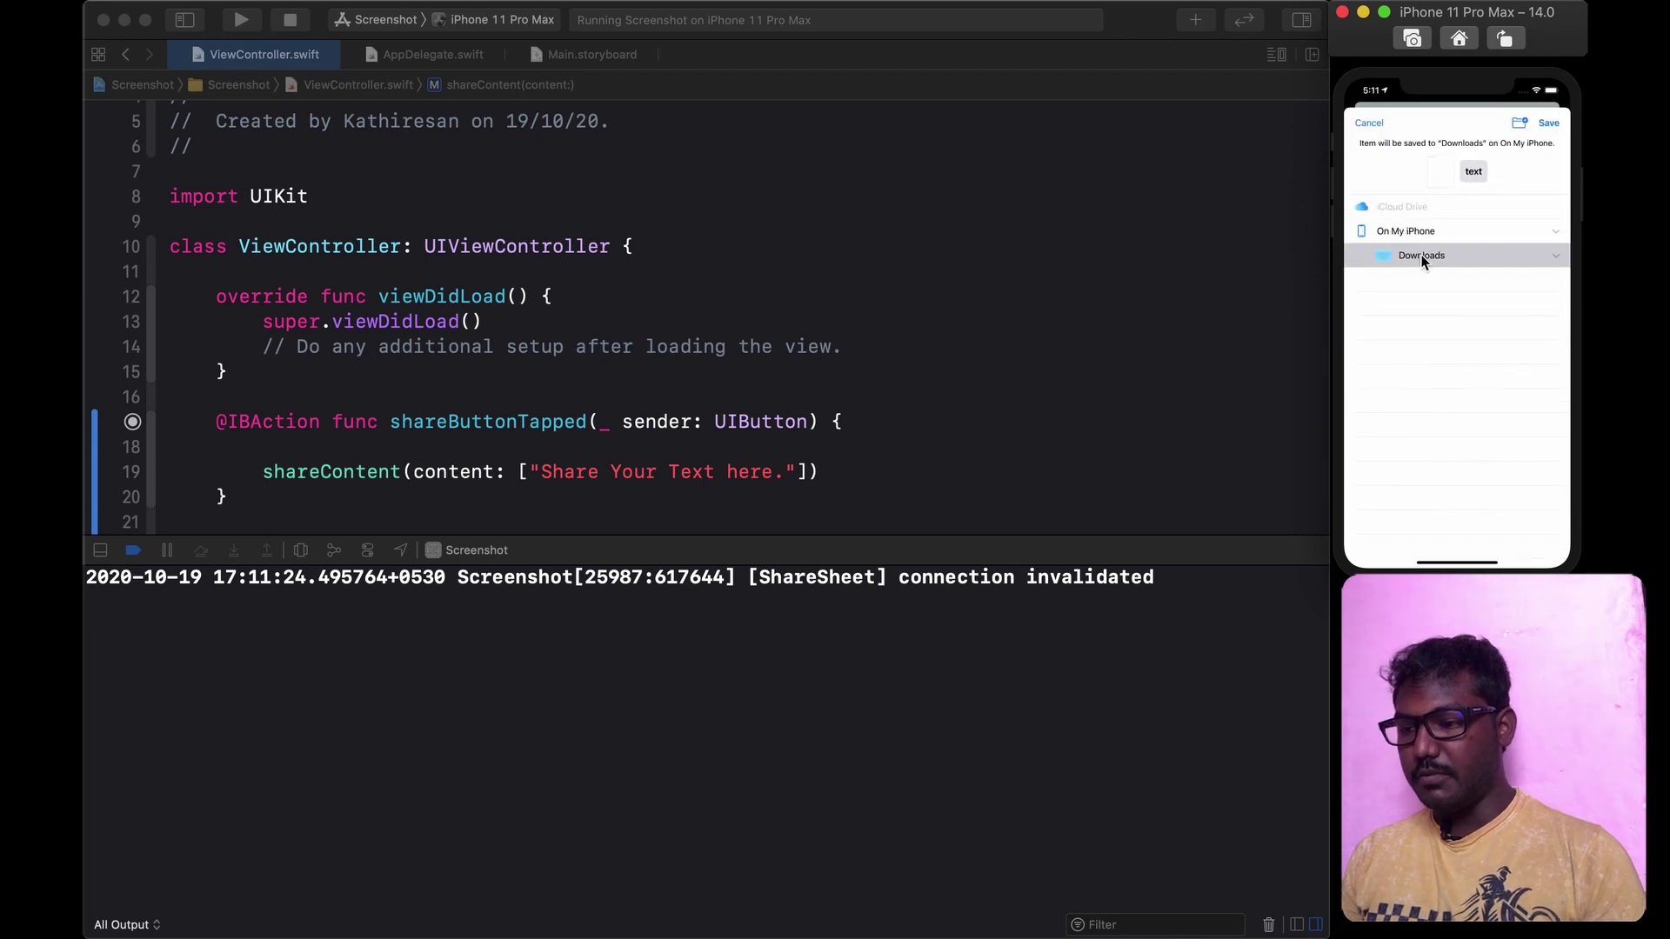
pyautogui.click(1549, 124)
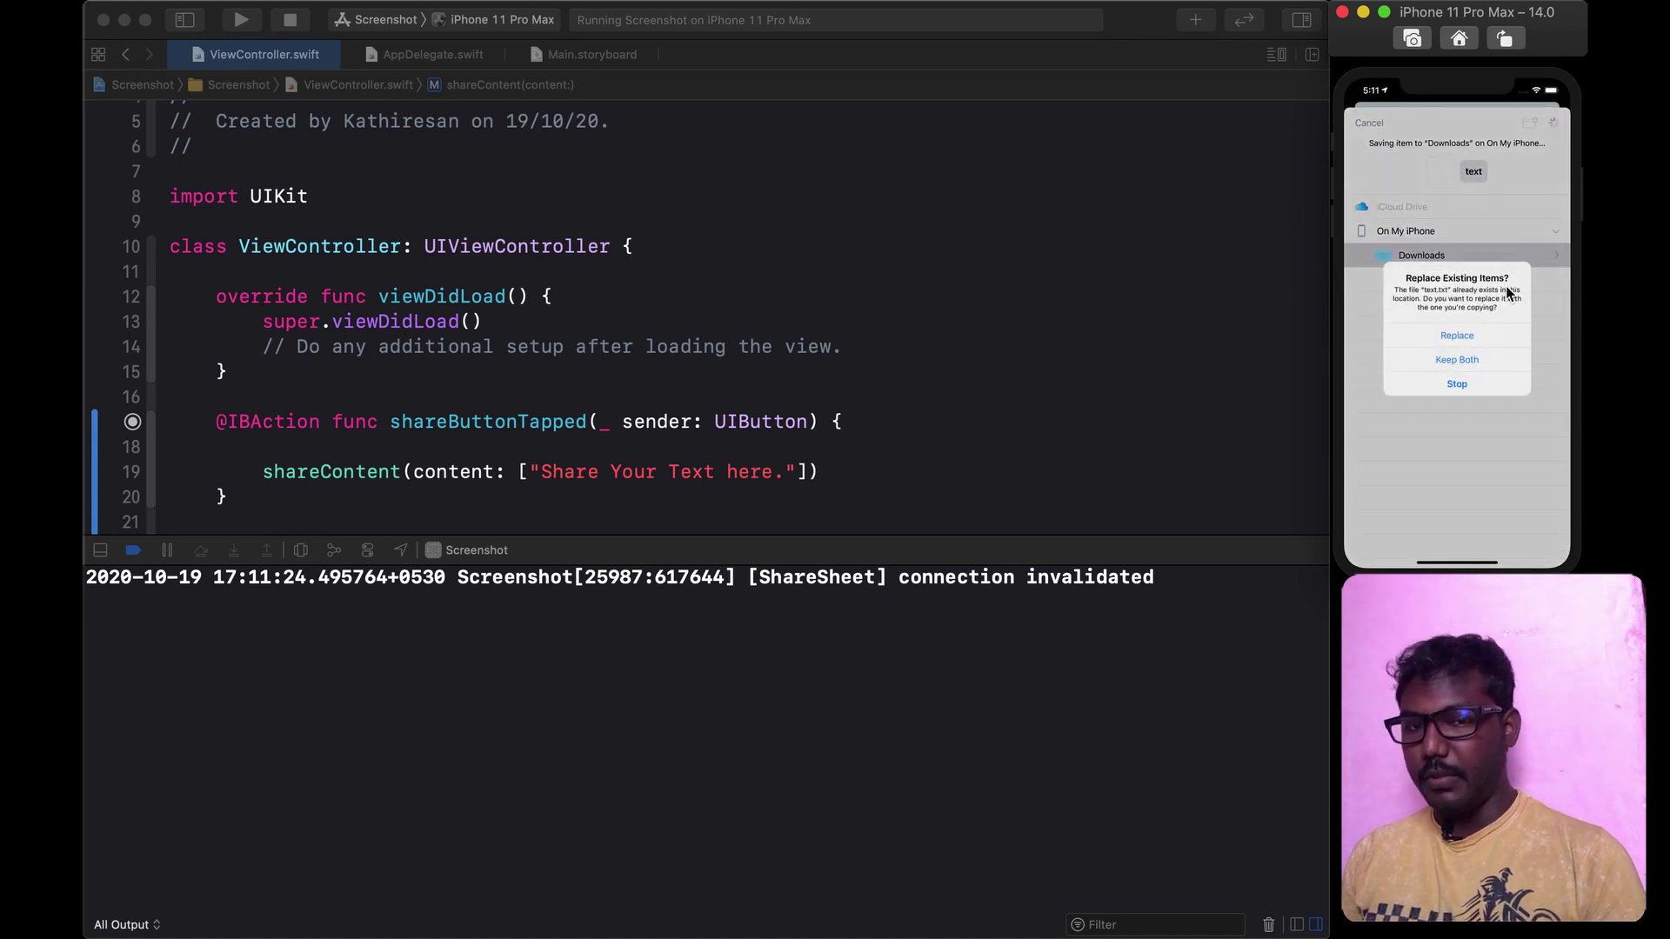
pyautogui.click(1457, 336)
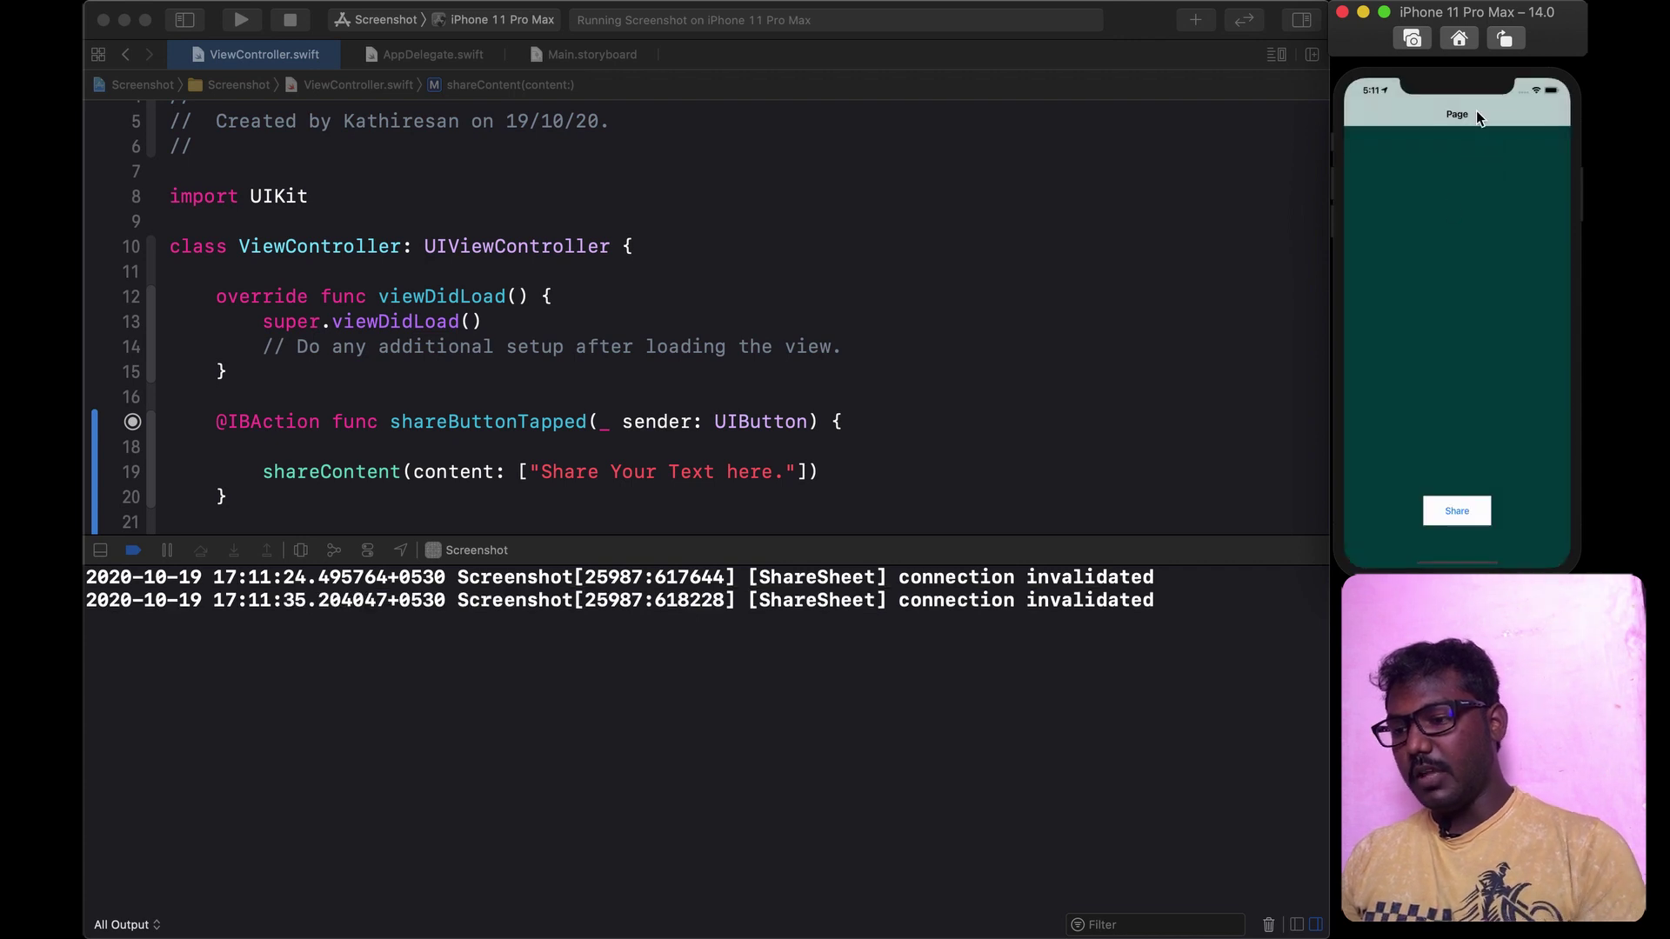
# Step: Open the saved text file in Files' Downloads to confirm it reads "Share Your Text here."
pyautogui.click(1459, 39)
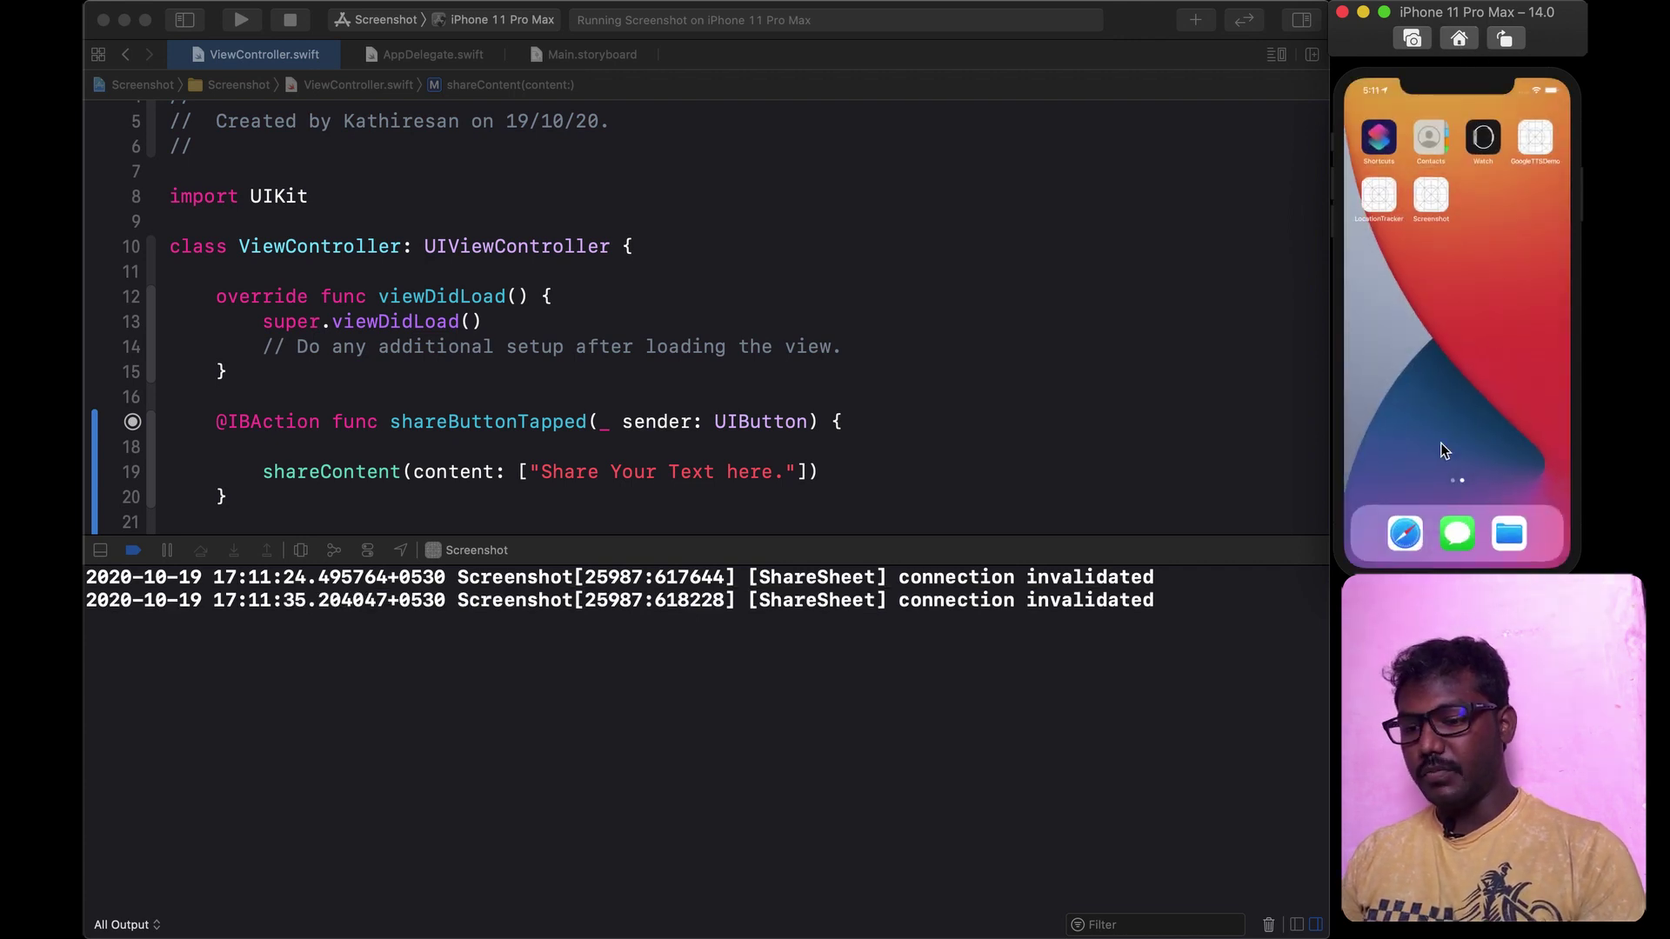
pyautogui.click(1508, 525)
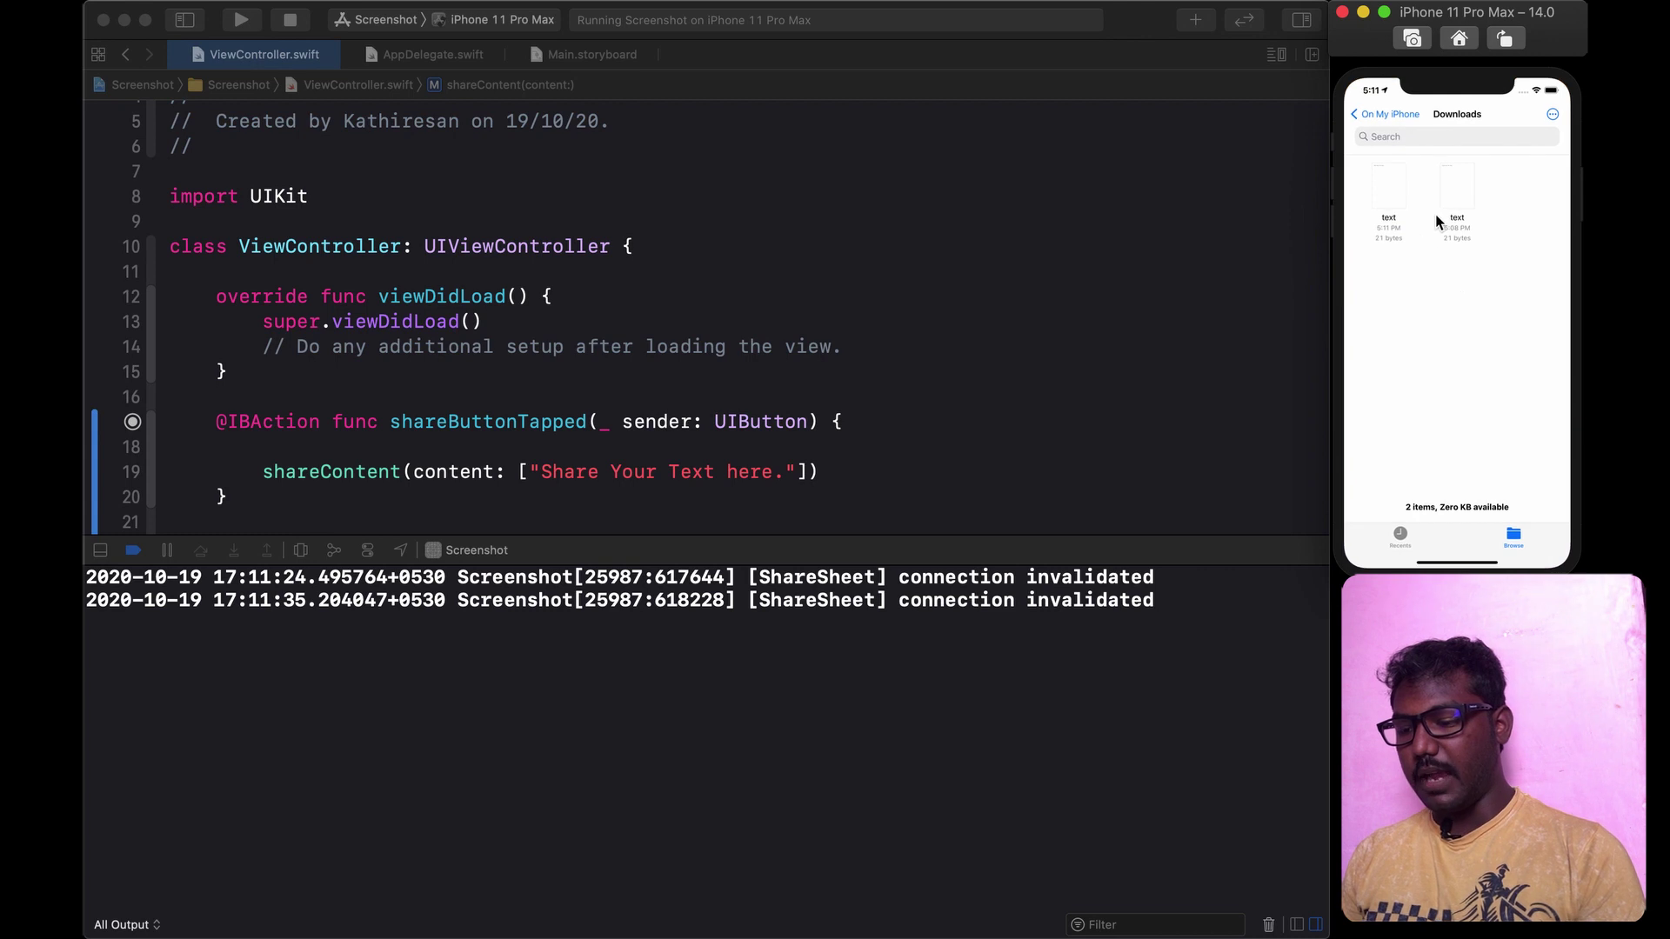
pyautogui.click(1465, 194)
pyautogui.doubleClick(1412, 135)
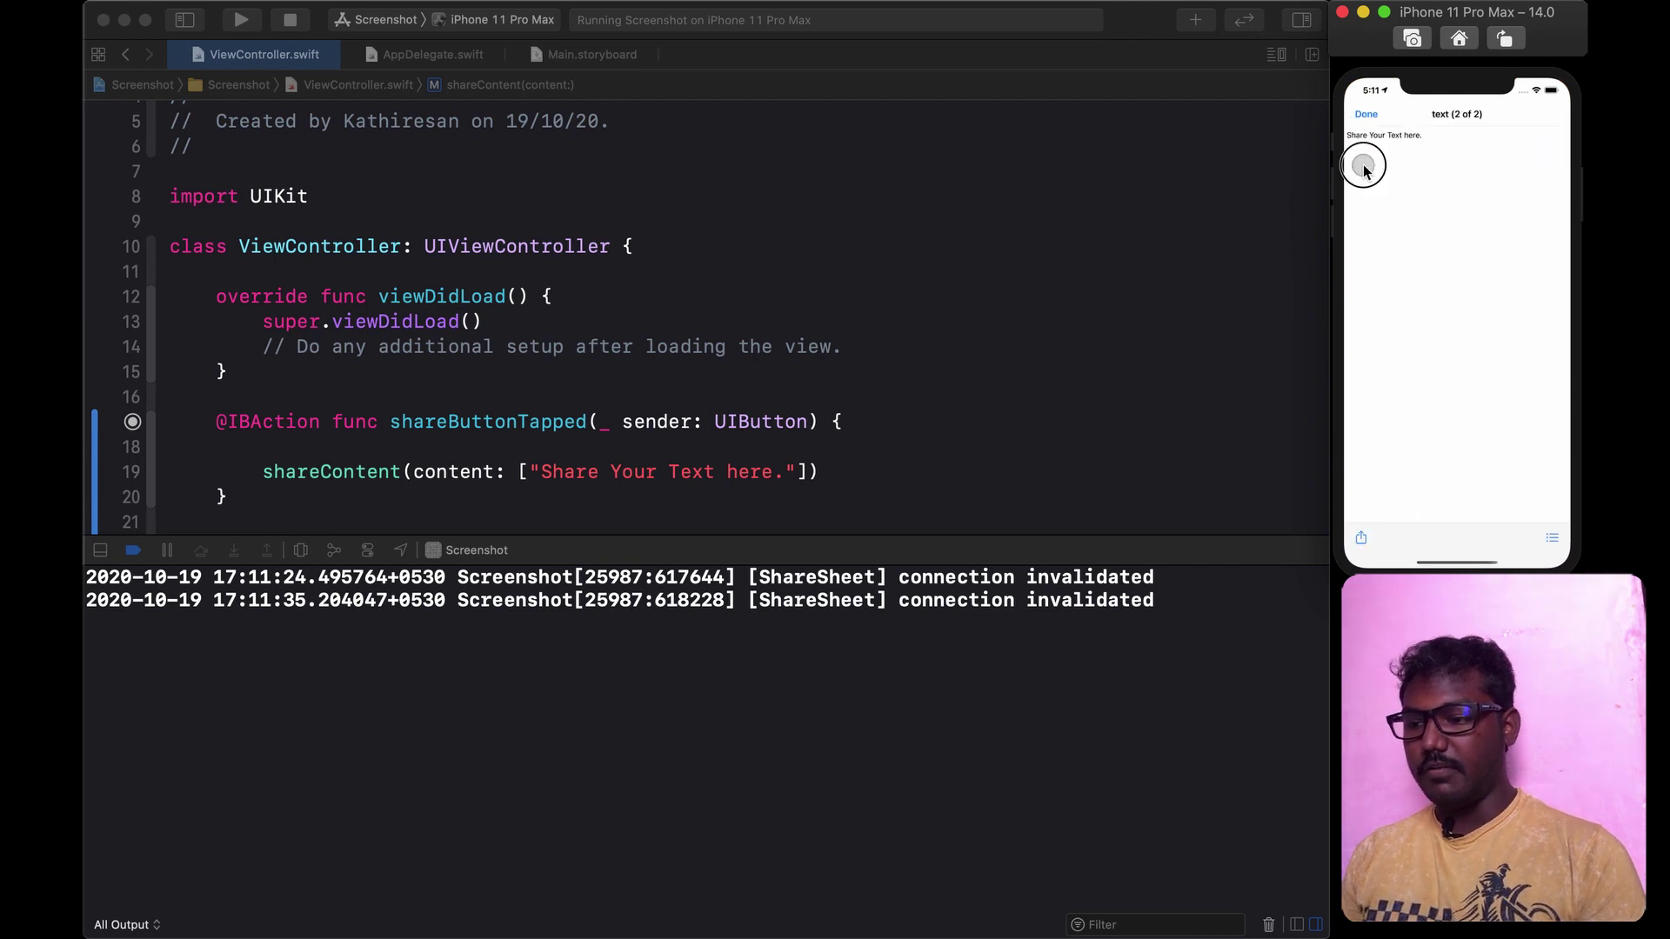
pyautogui.click(1366, 114)
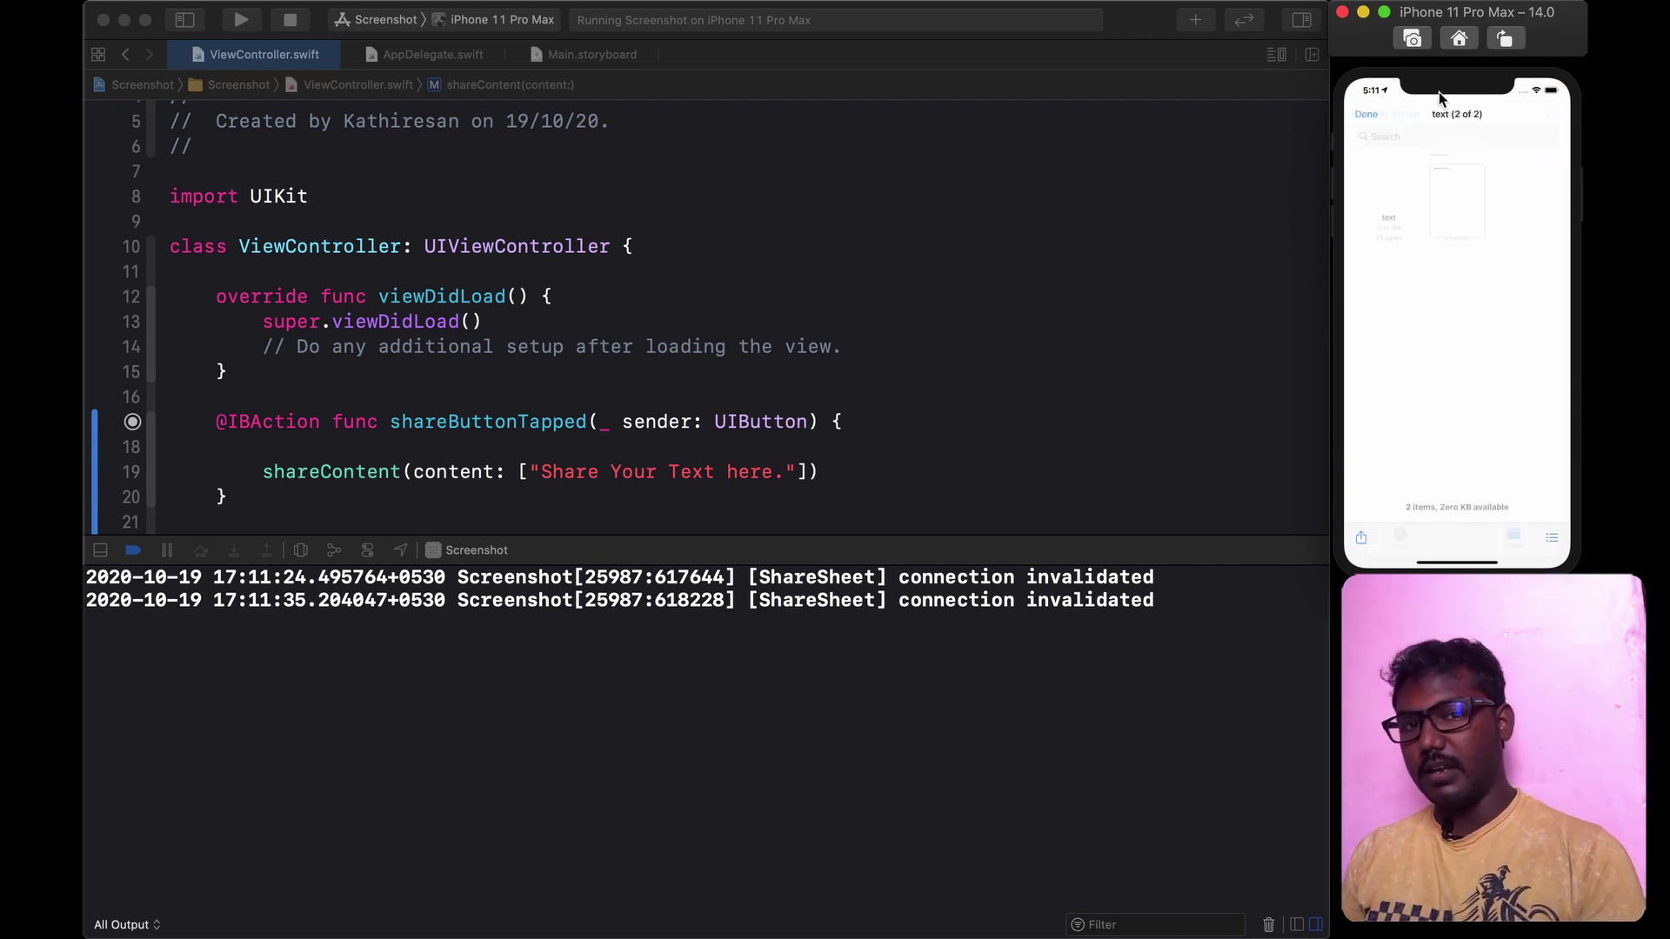
pyautogui.click(1461, 40)
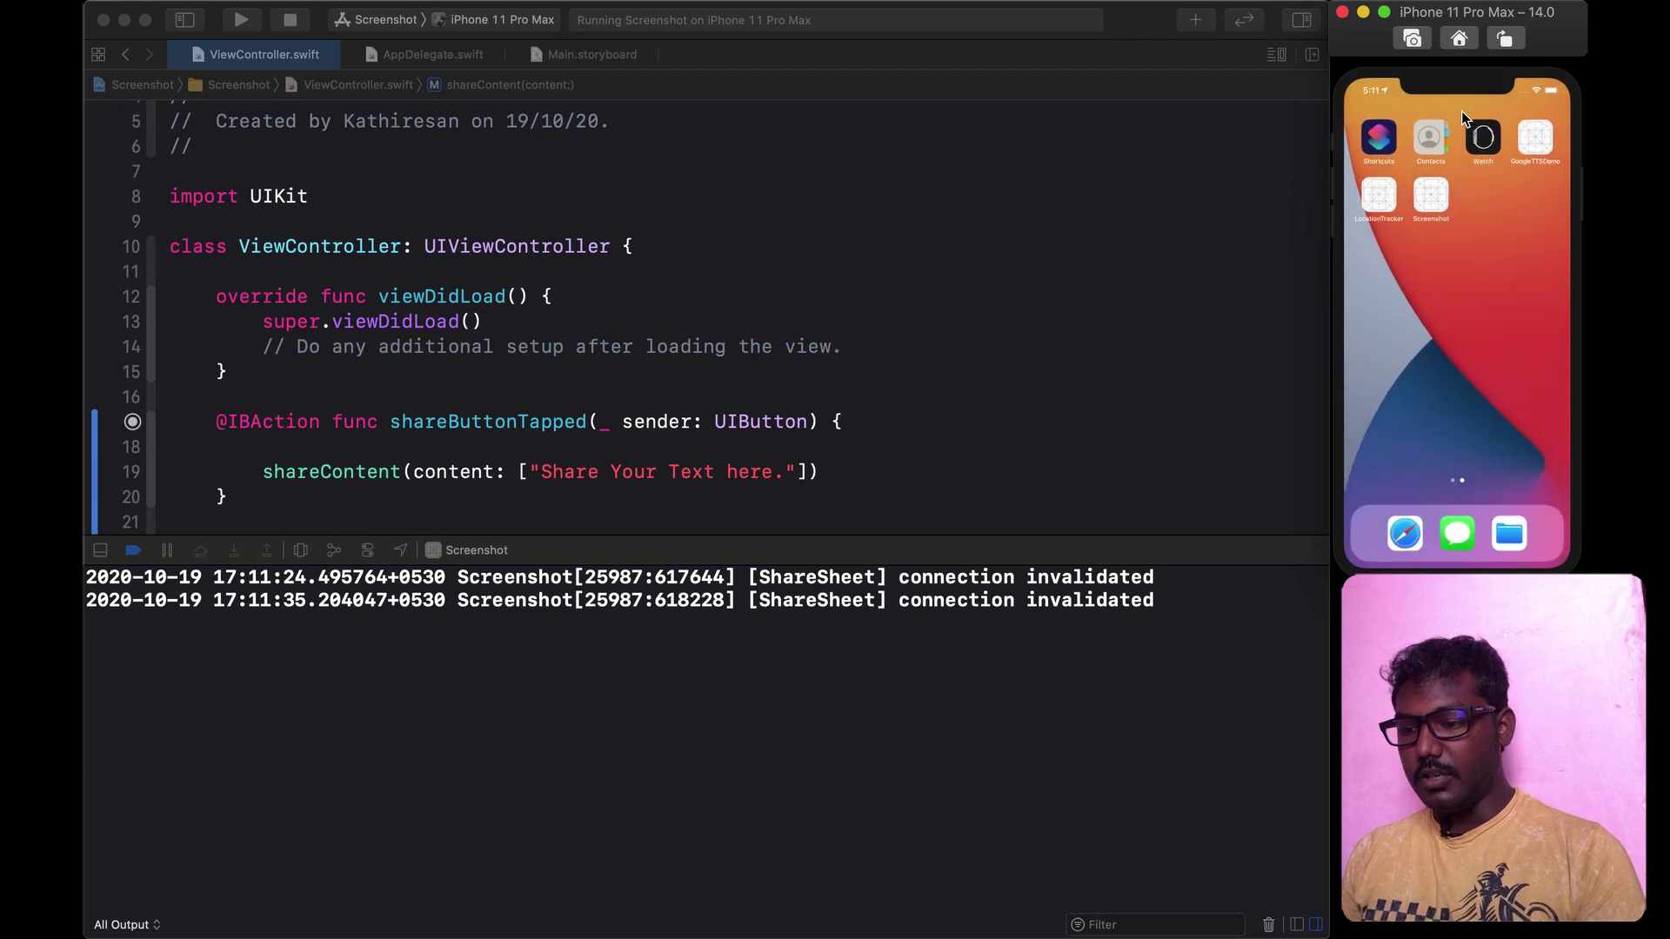
# Step: From the Screenshot app, share the text to Reminders and add it
pyautogui.click(1432, 198)
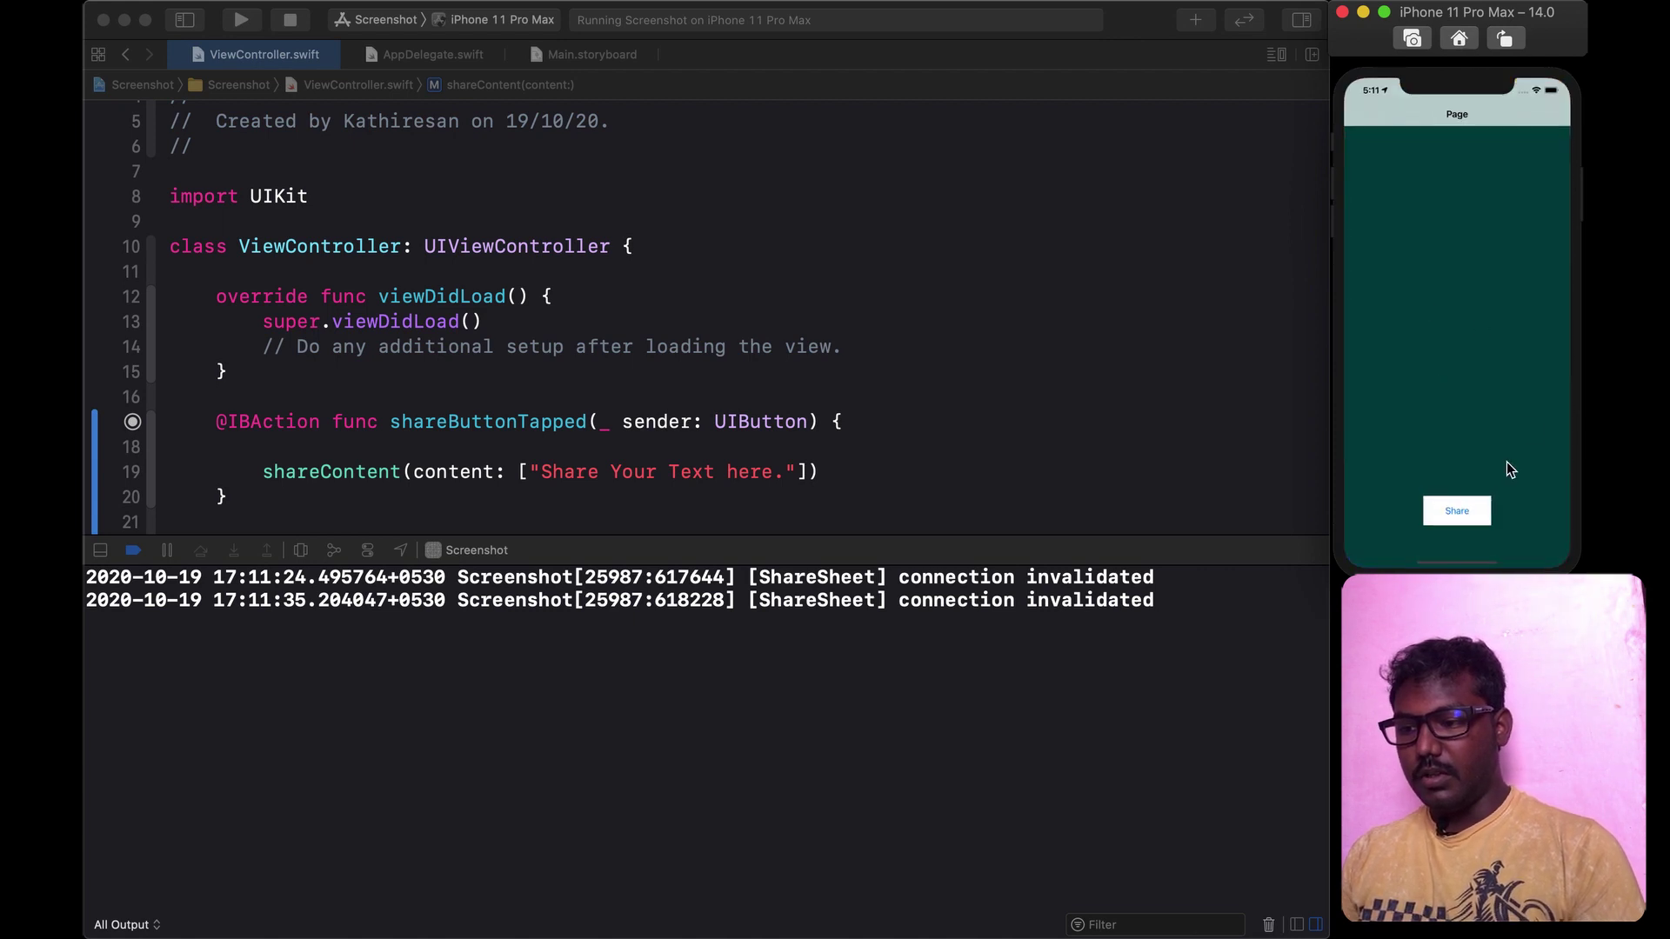
pyautogui.click(1447, 505)
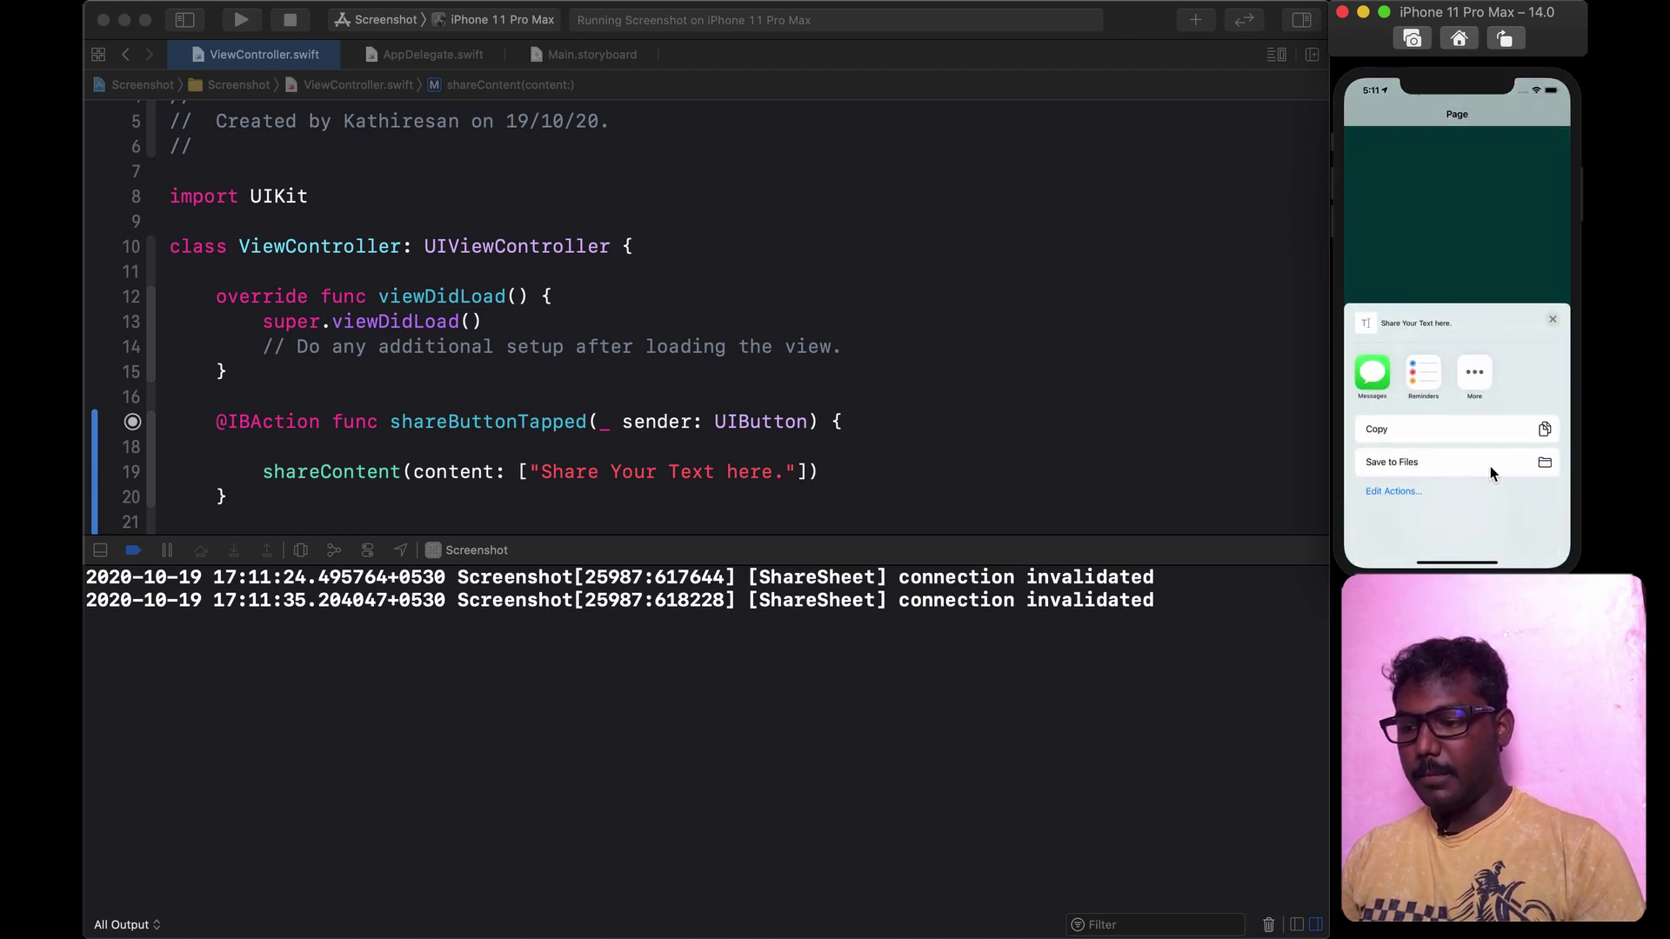
pyautogui.click(1421, 369)
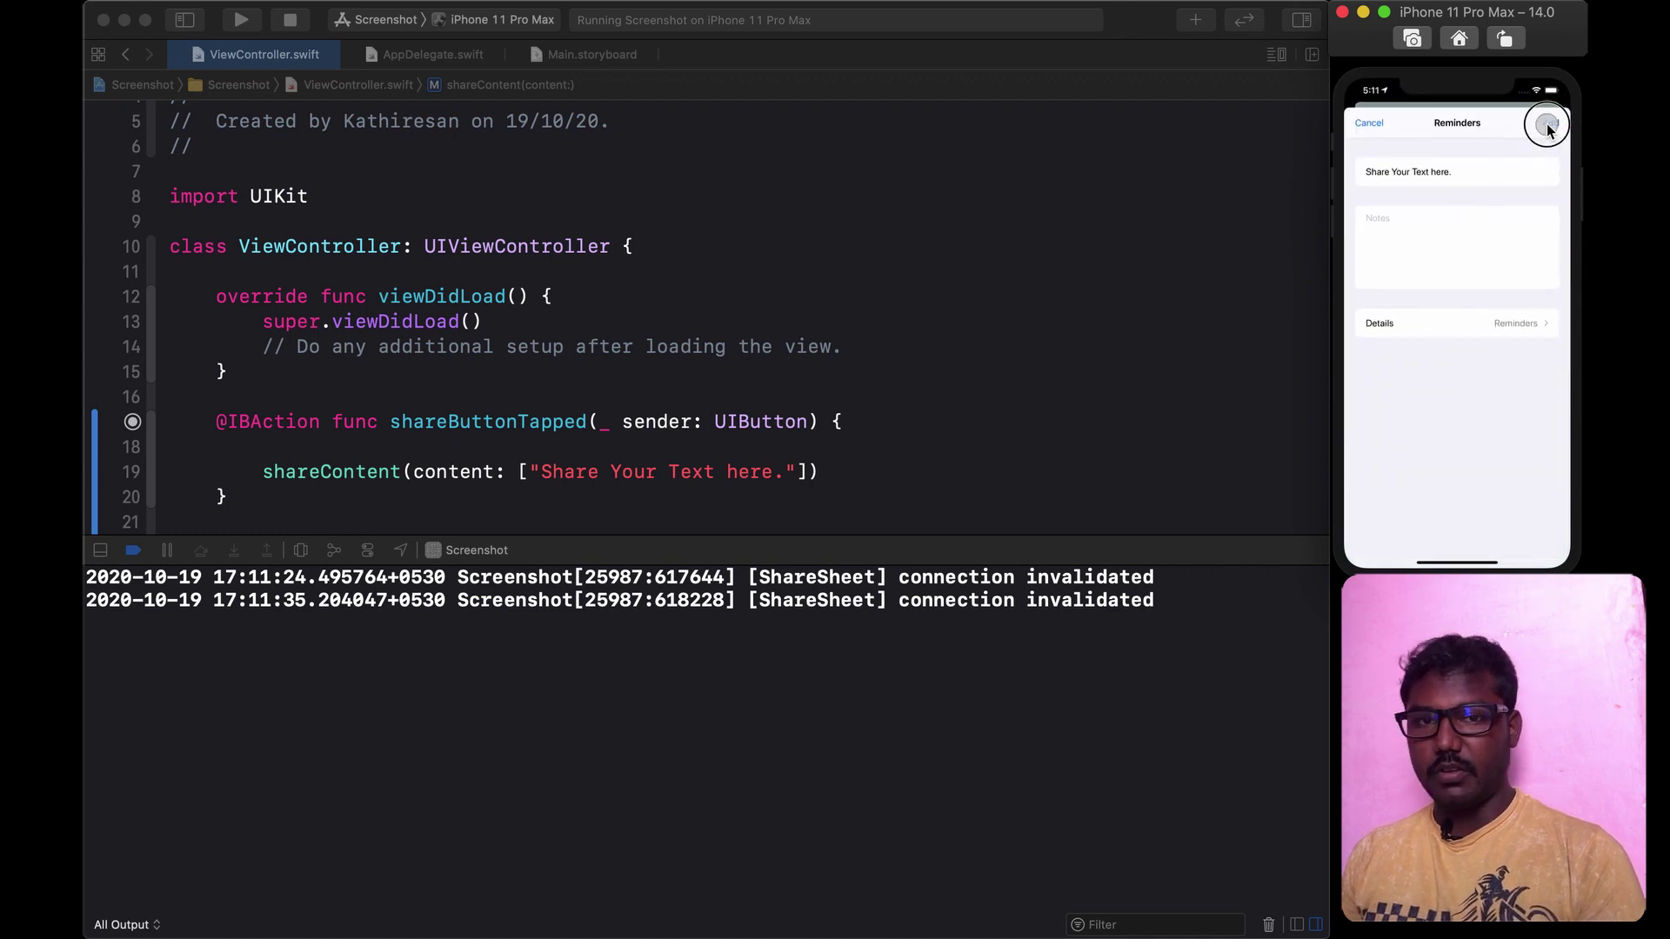
pyautogui.click(1550, 131)
# Step: Check the new reminder in the Reminders app, then relaunch the Screenshot app
pyautogui.click(1459, 39)
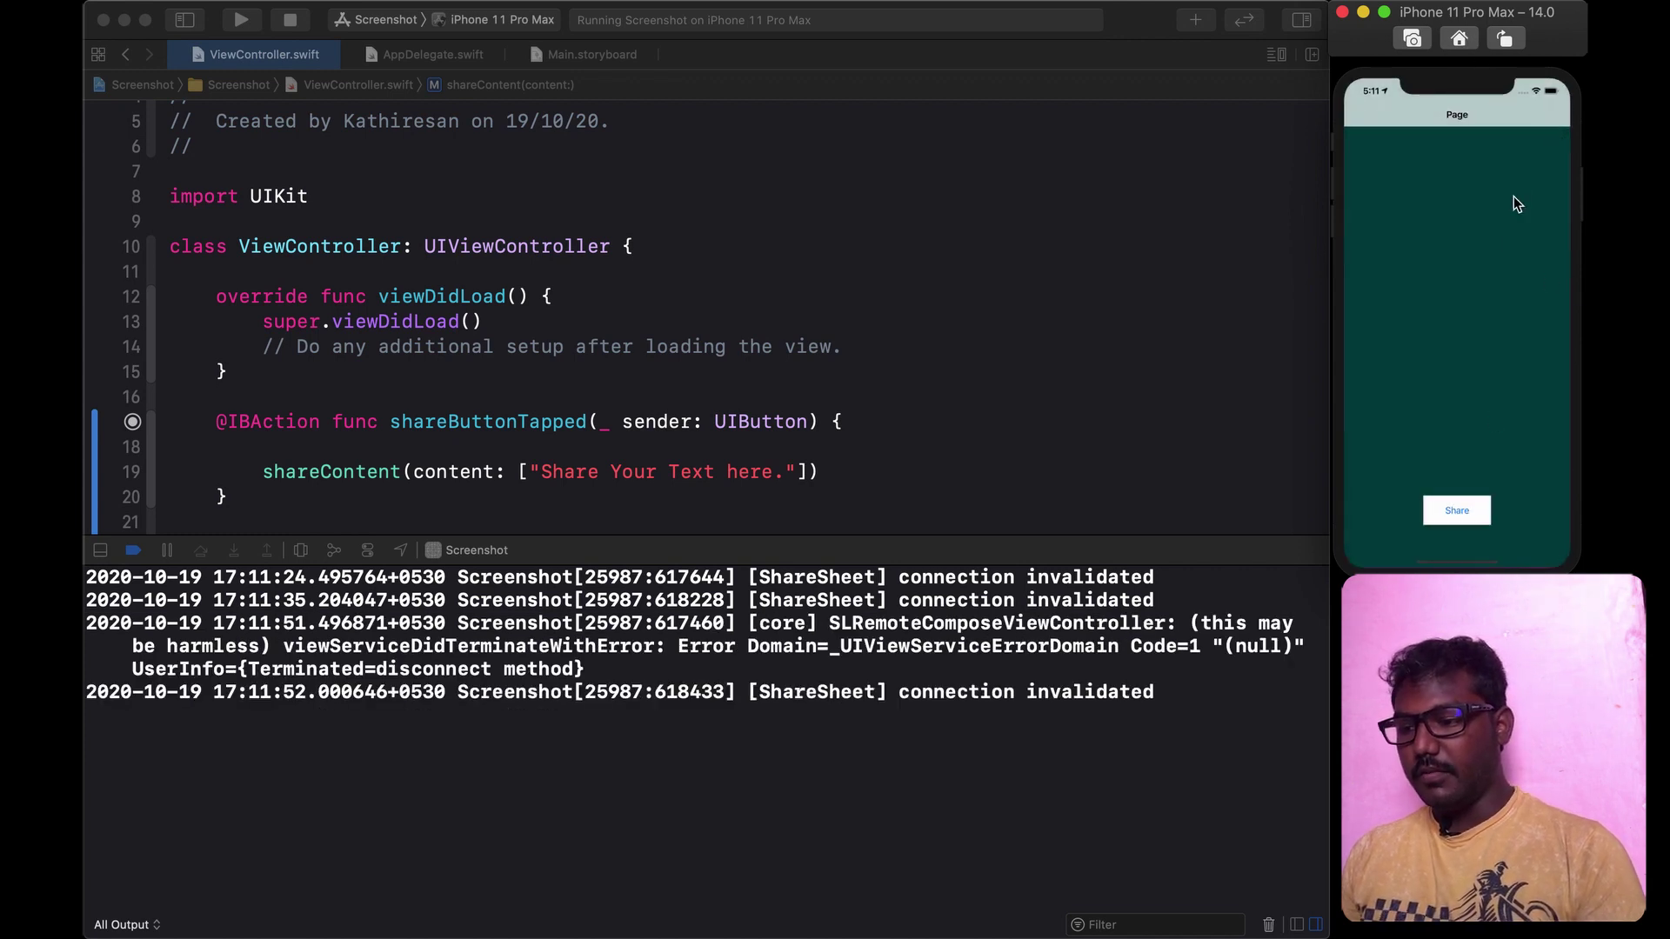
pyautogui.moveTo(1411, 257); pyautogui.dragTo(1518, 265)
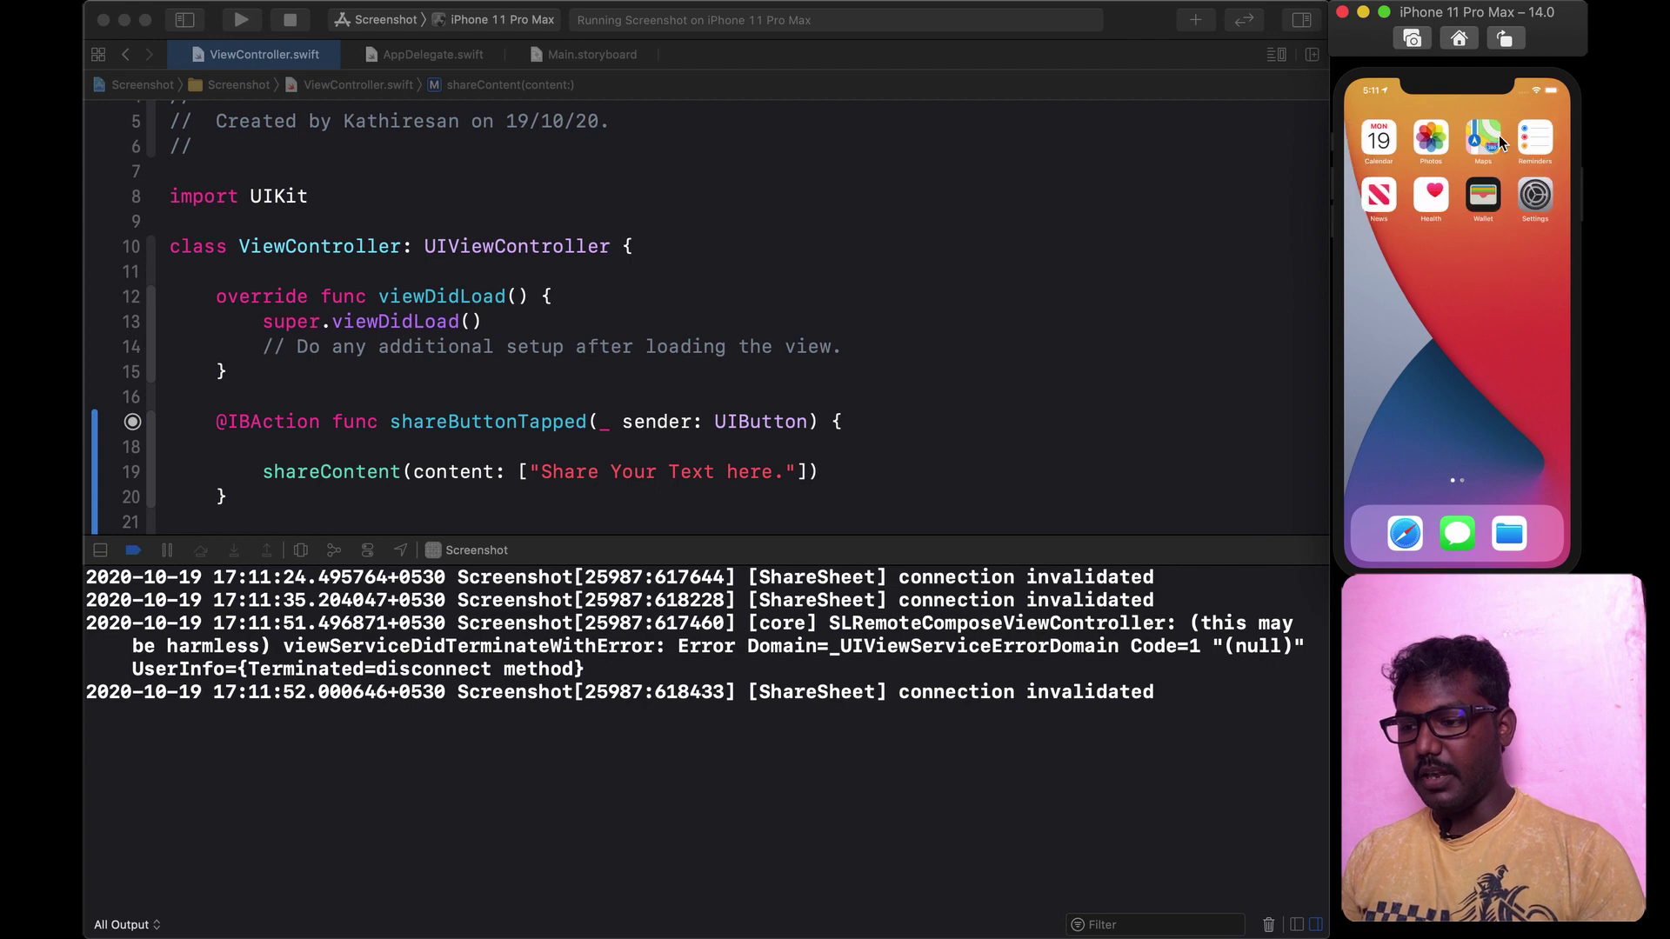
pyautogui.click(1548, 139)
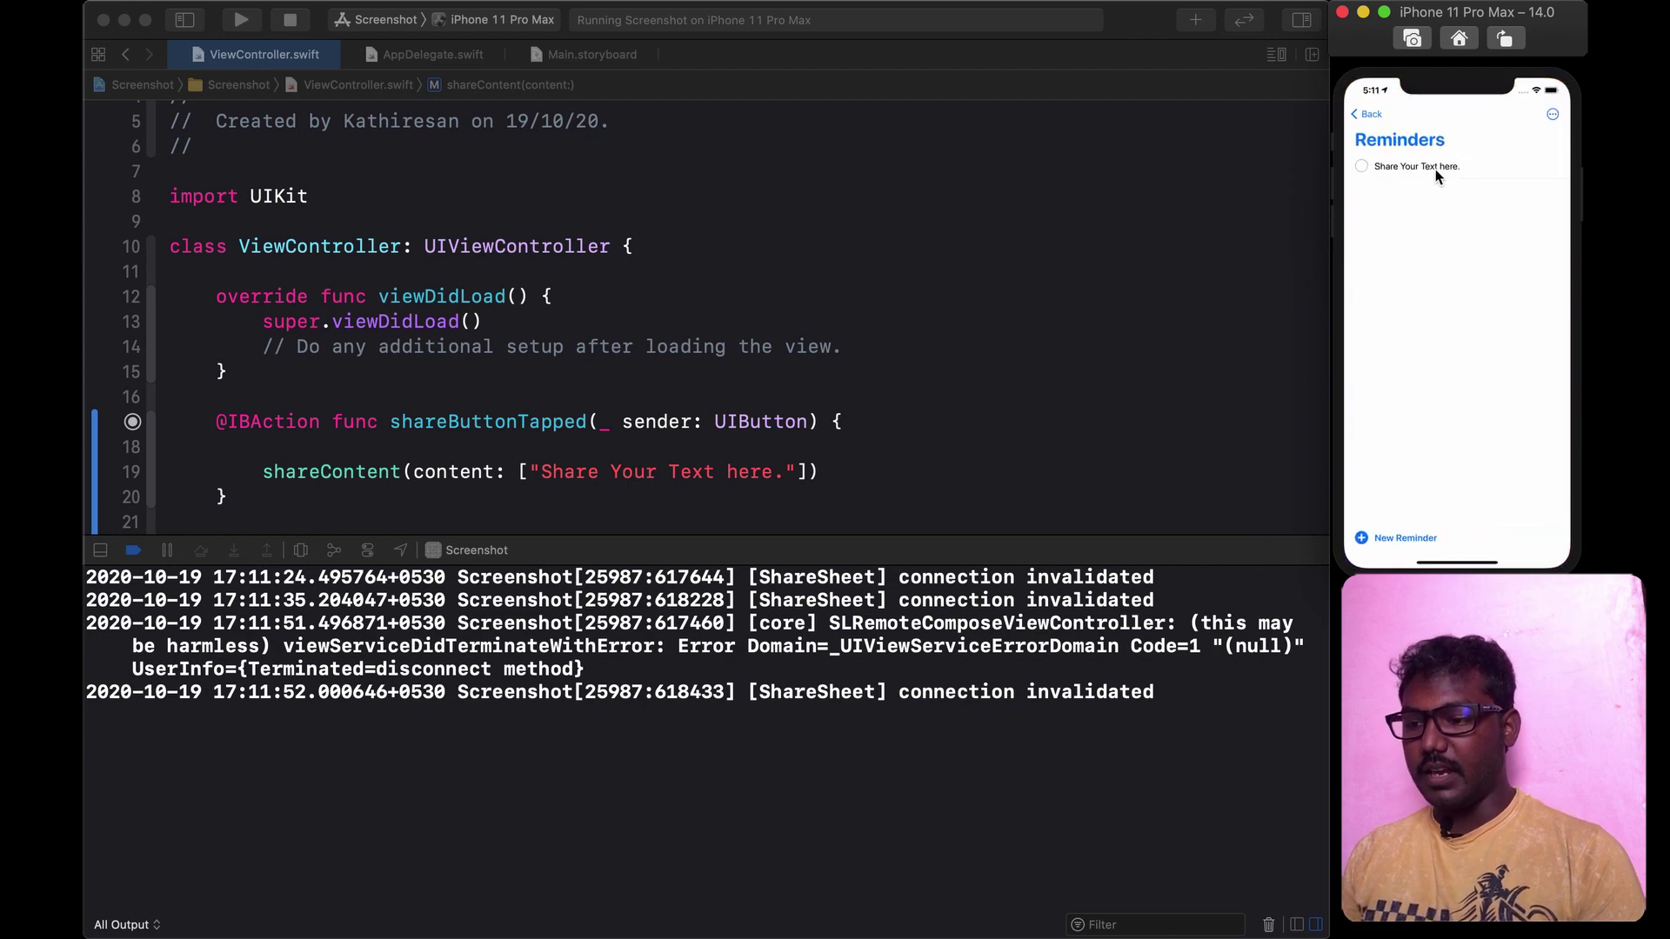
pyautogui.click(1470, 41)
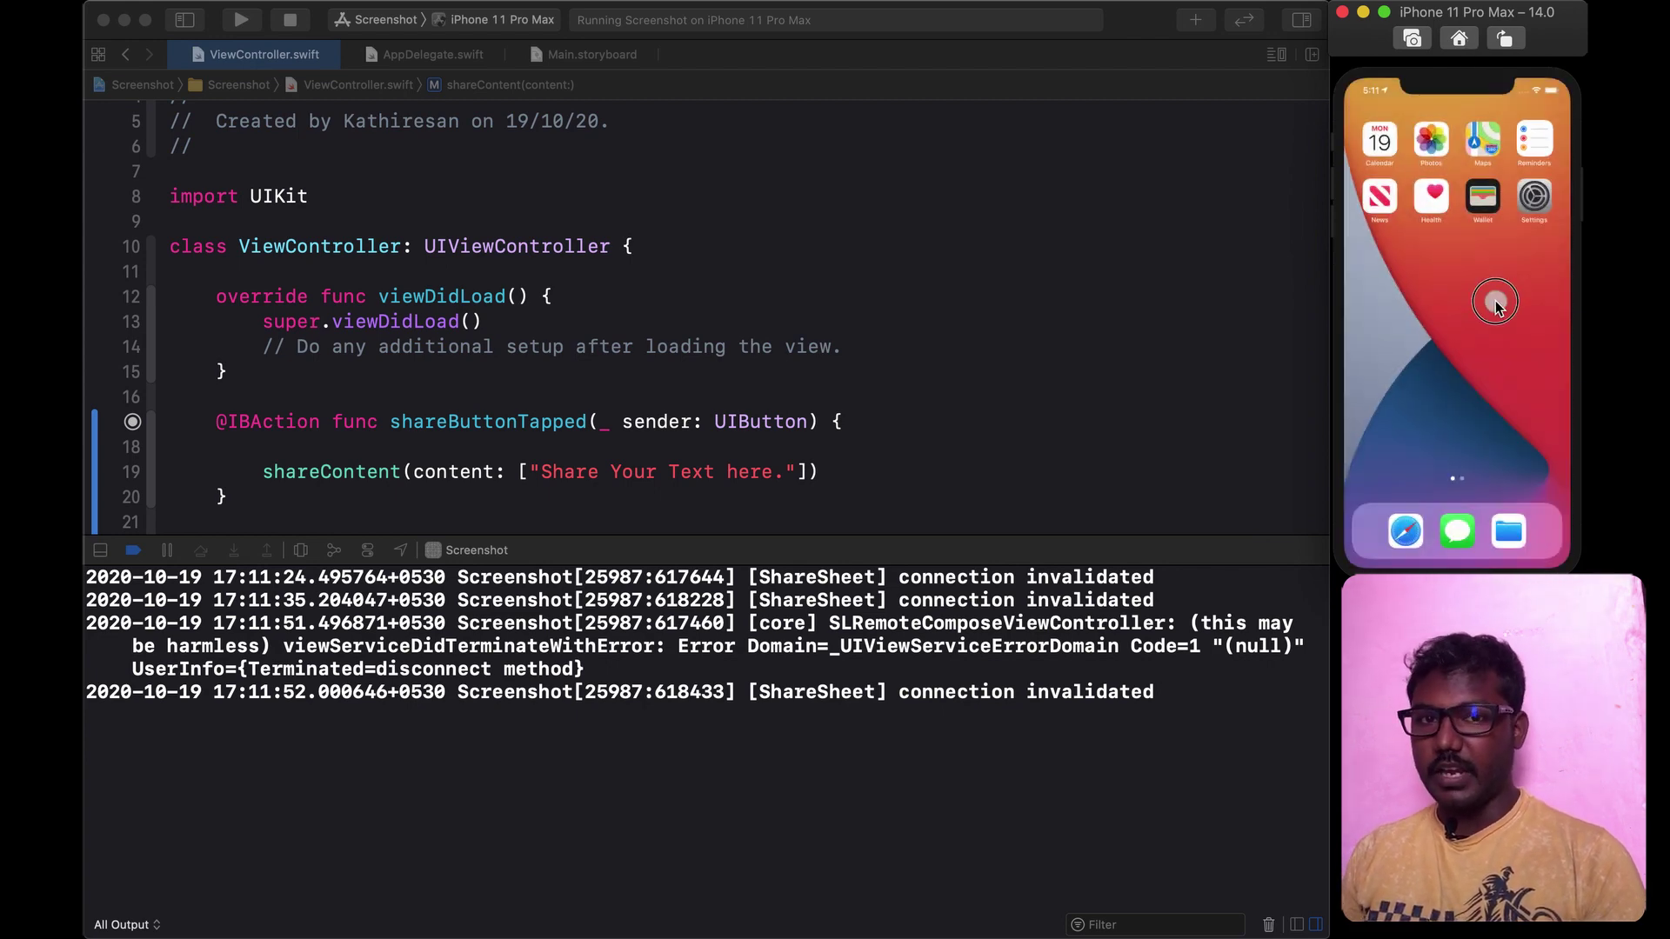
pyautogui.moveTo(1496, 305); pyautogui.dragTo(1384, 301)
pyautogui.click(1441, 197)
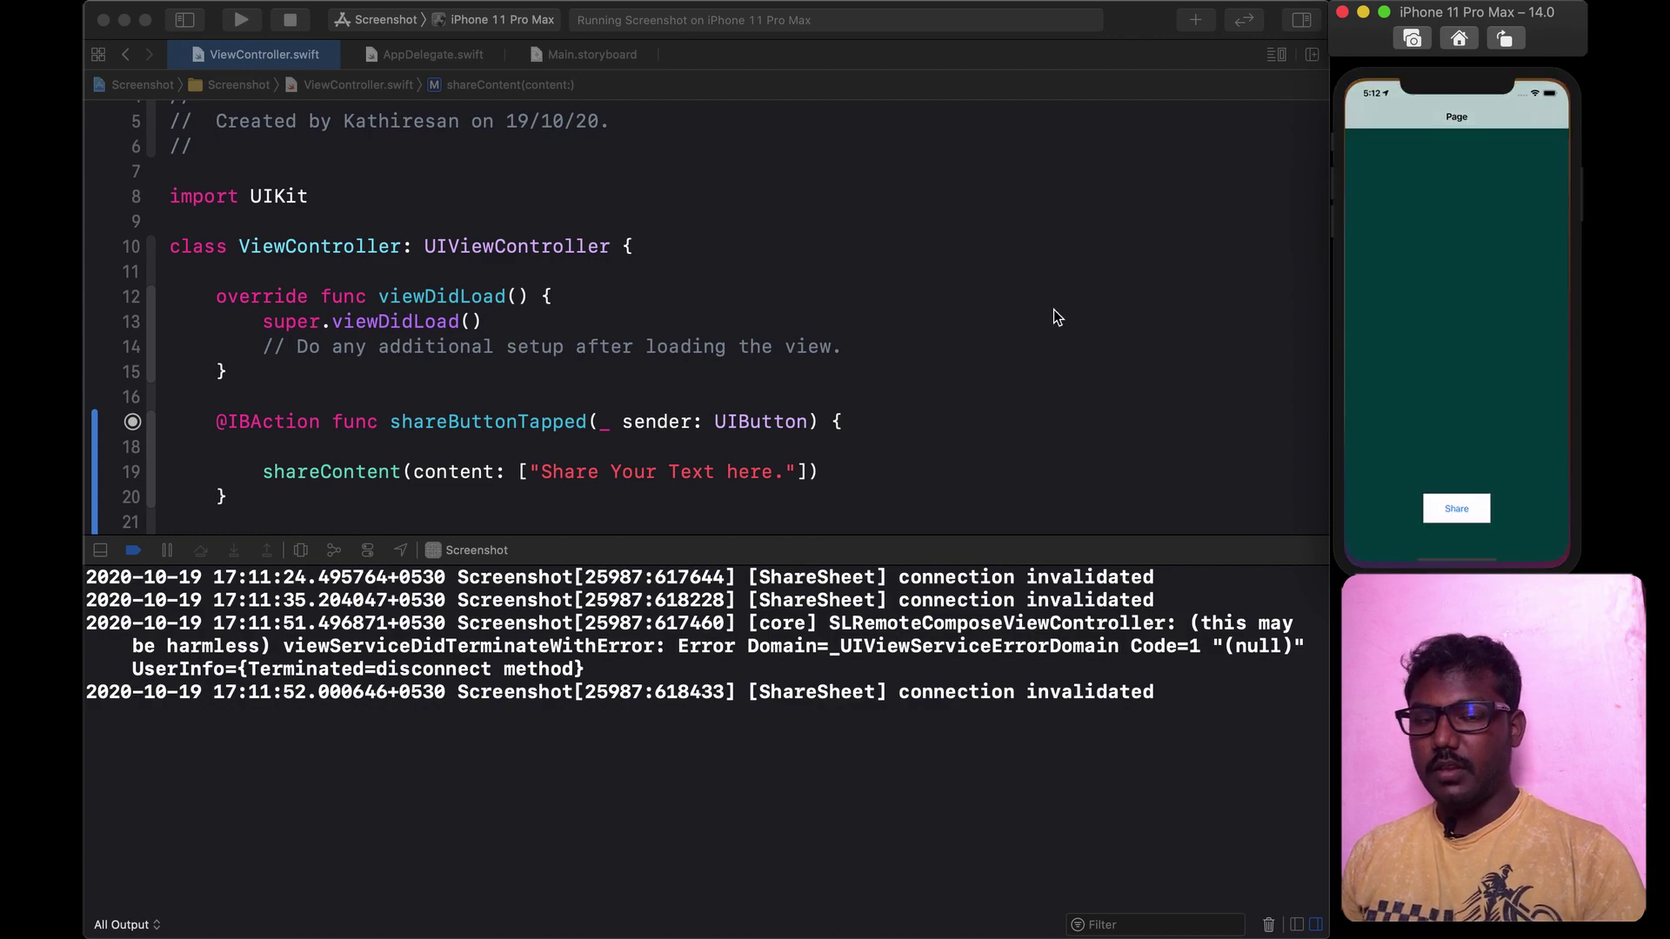
pyautogui.click(287, 480)
pyautogui.moveTo(121, 548); pyautogui.dragTo(120, 932)
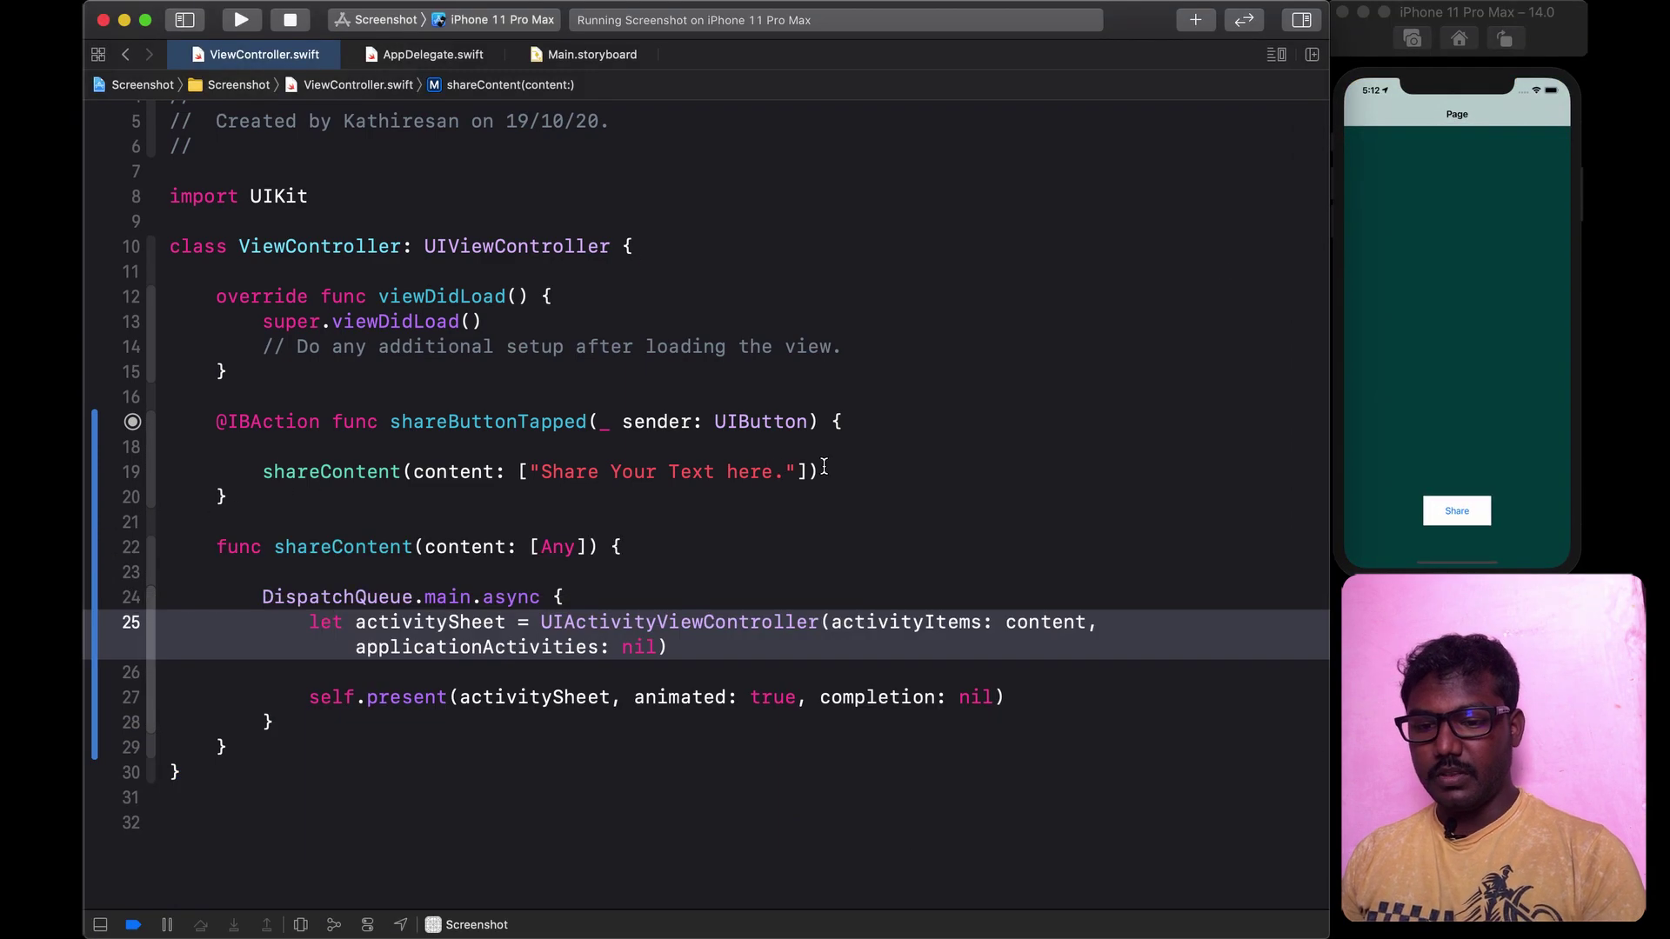
pyautogui.click(792, 471)
pyautogui.write(', ')
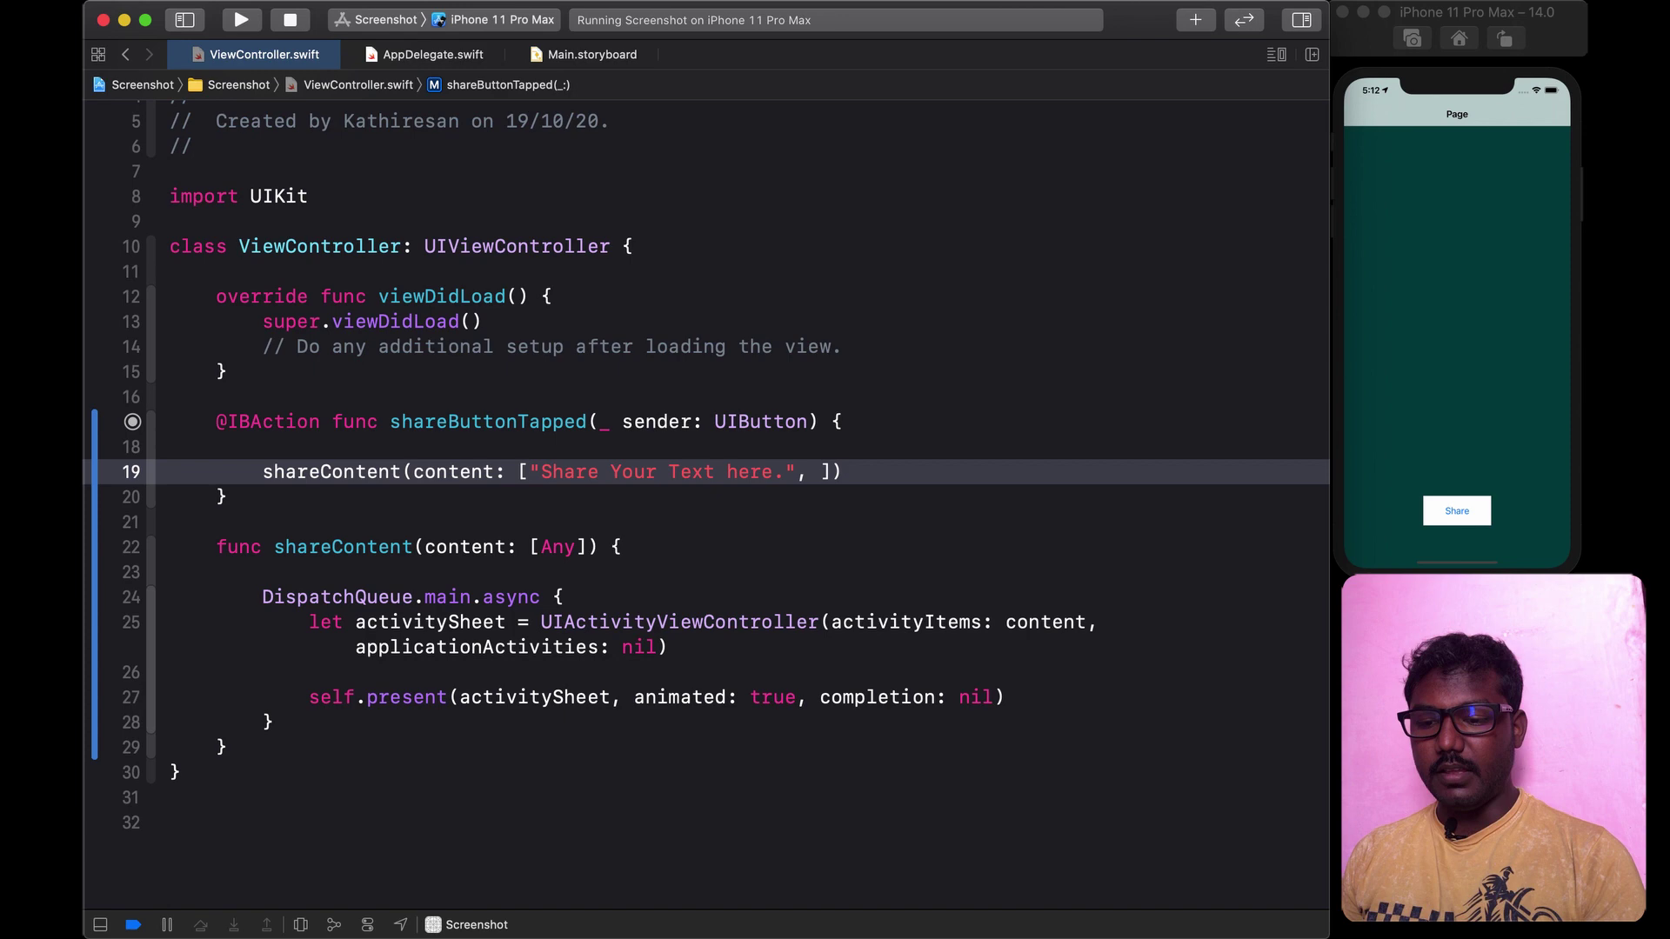
pyautogui.write('URL(')
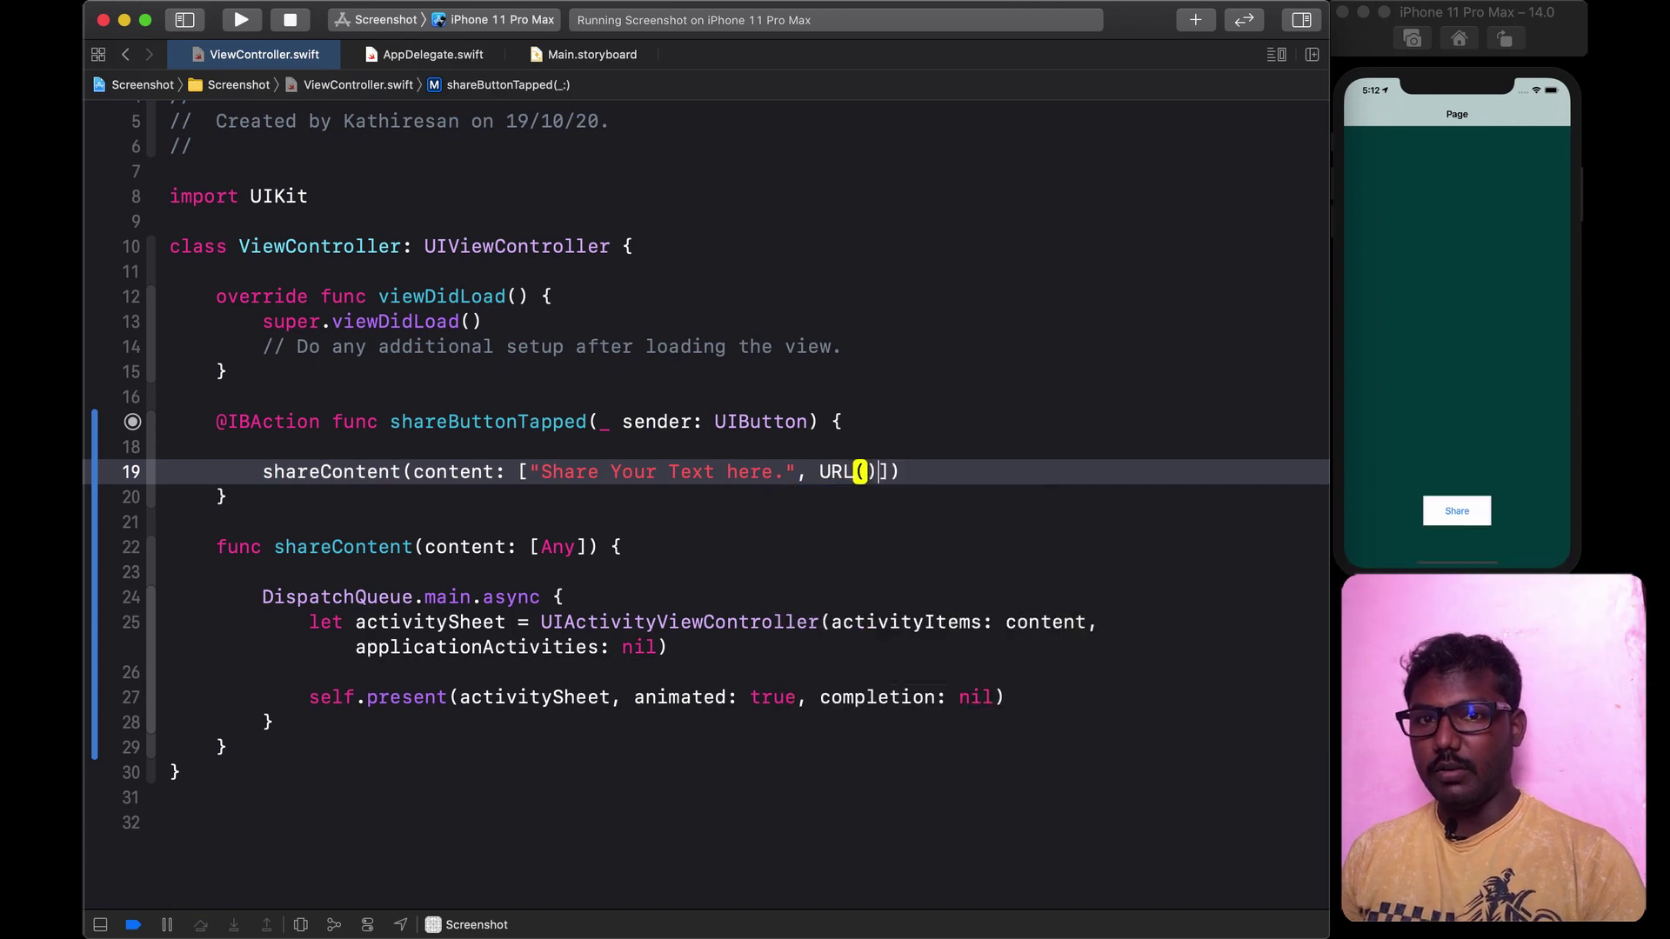
pyautogui.write('st')
pyautogui.press('Return')
pyautogui.write('"')
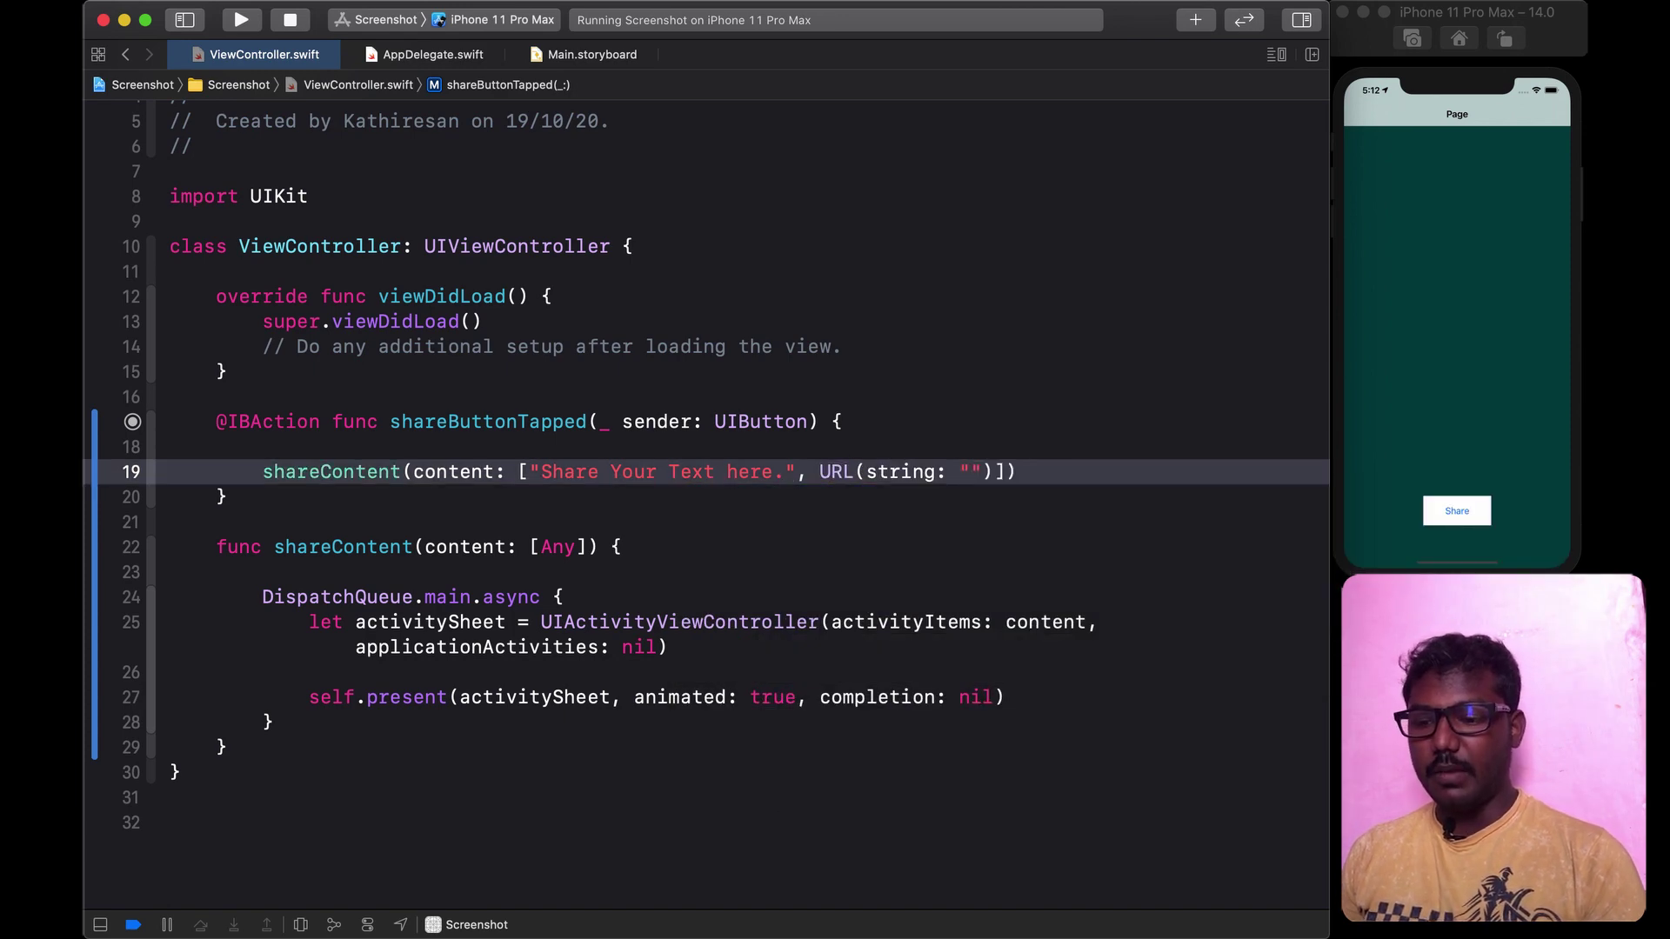
pyautogui.write('https://k')
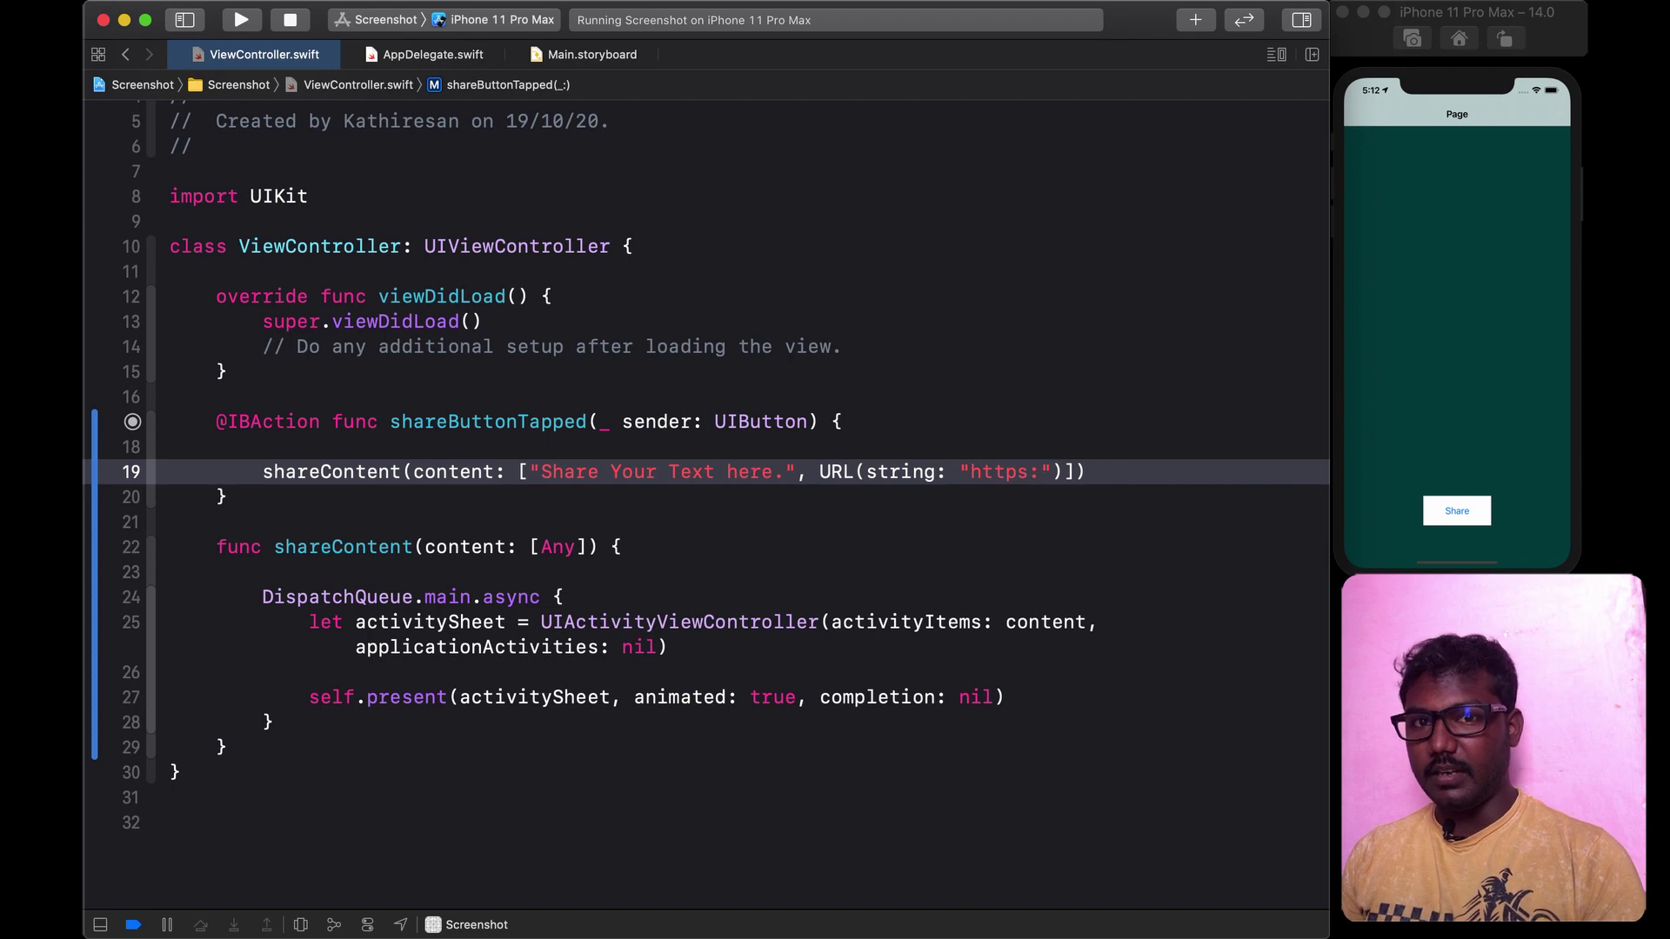
pyautogui.write('trkathir.')
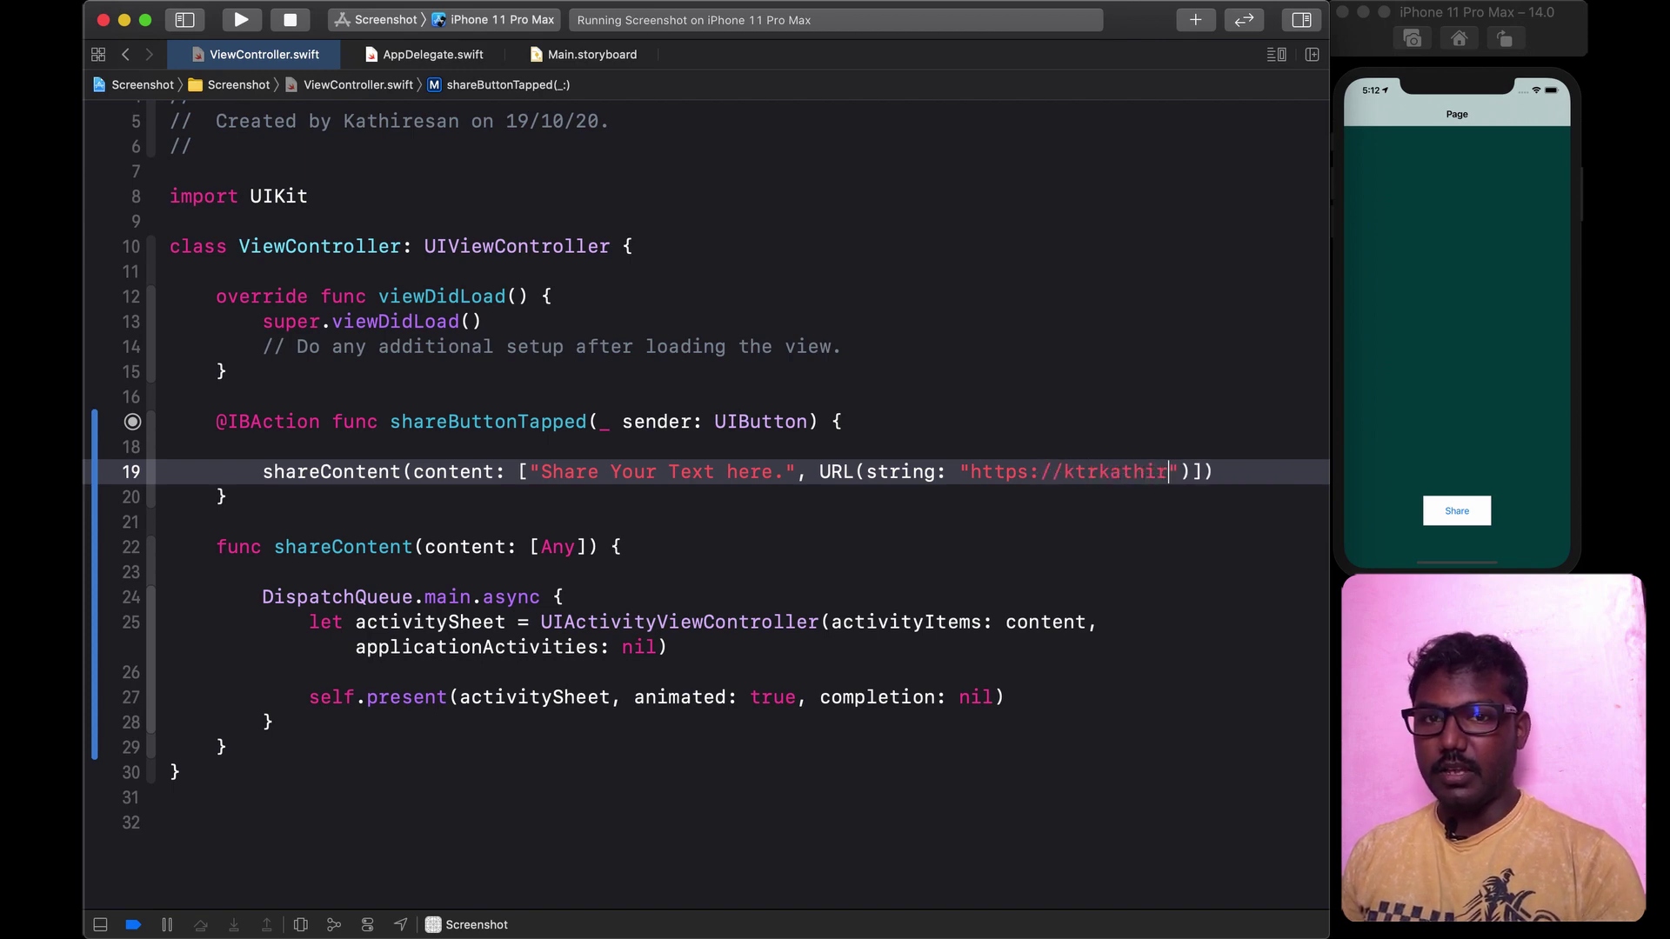
pyautogui.write('qwo')
pyautogui.press('BackSpace')
pyautogui.press('BackSpace')
pyautogui.press('BackSpace')
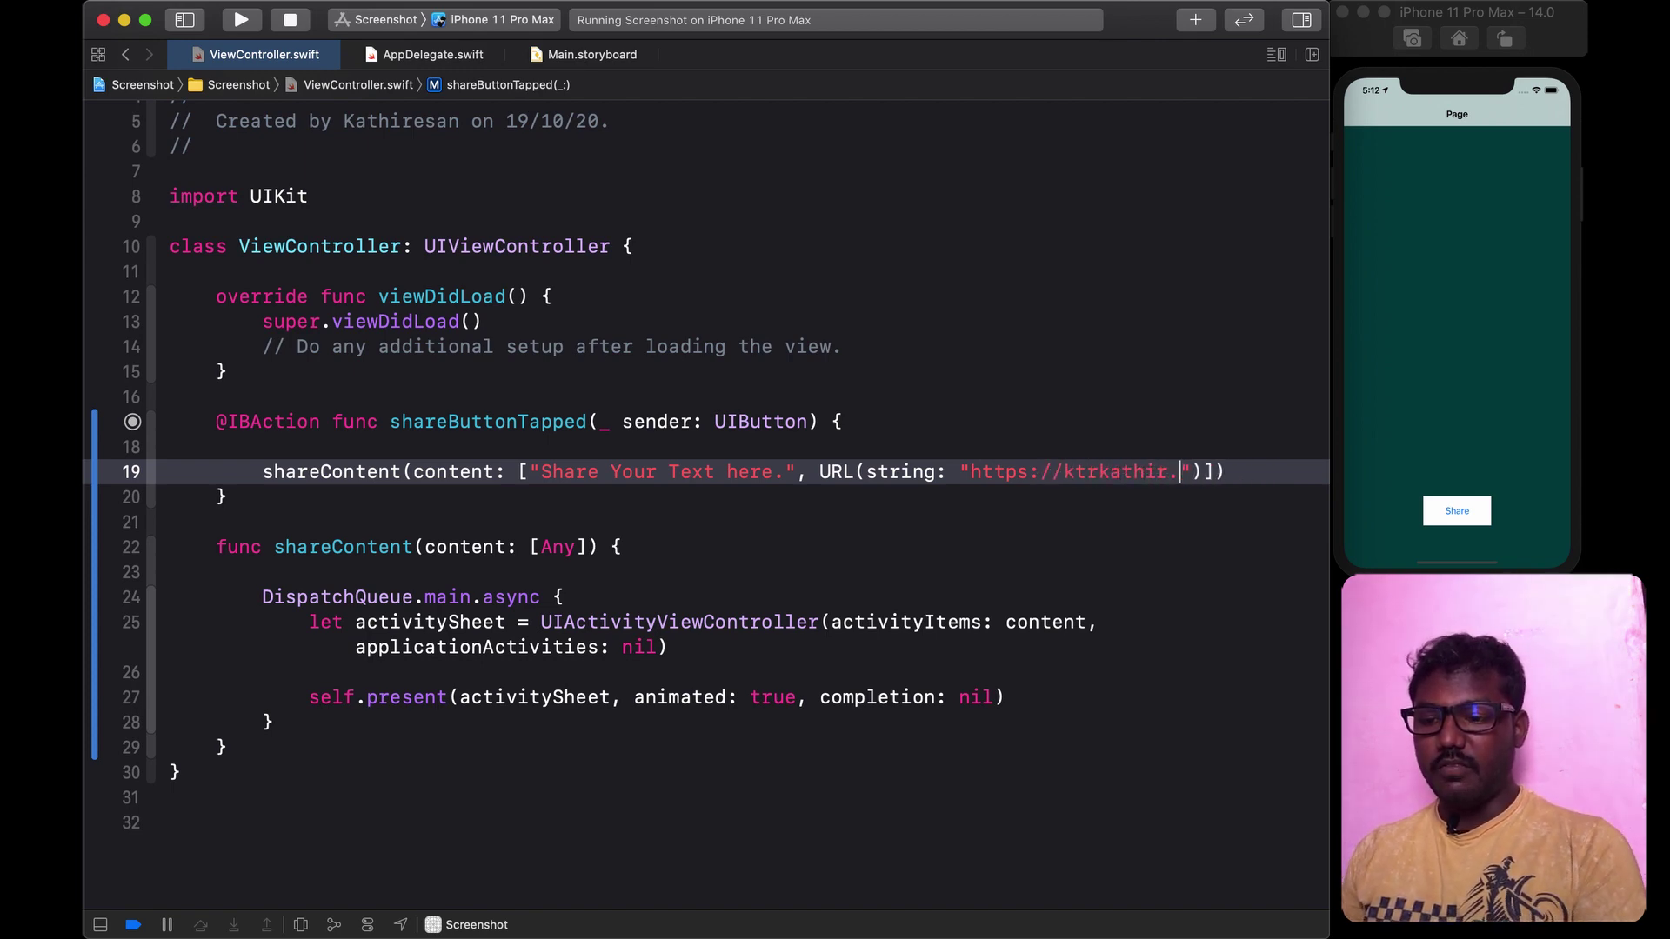
pyautogui.write('wordpress/c')
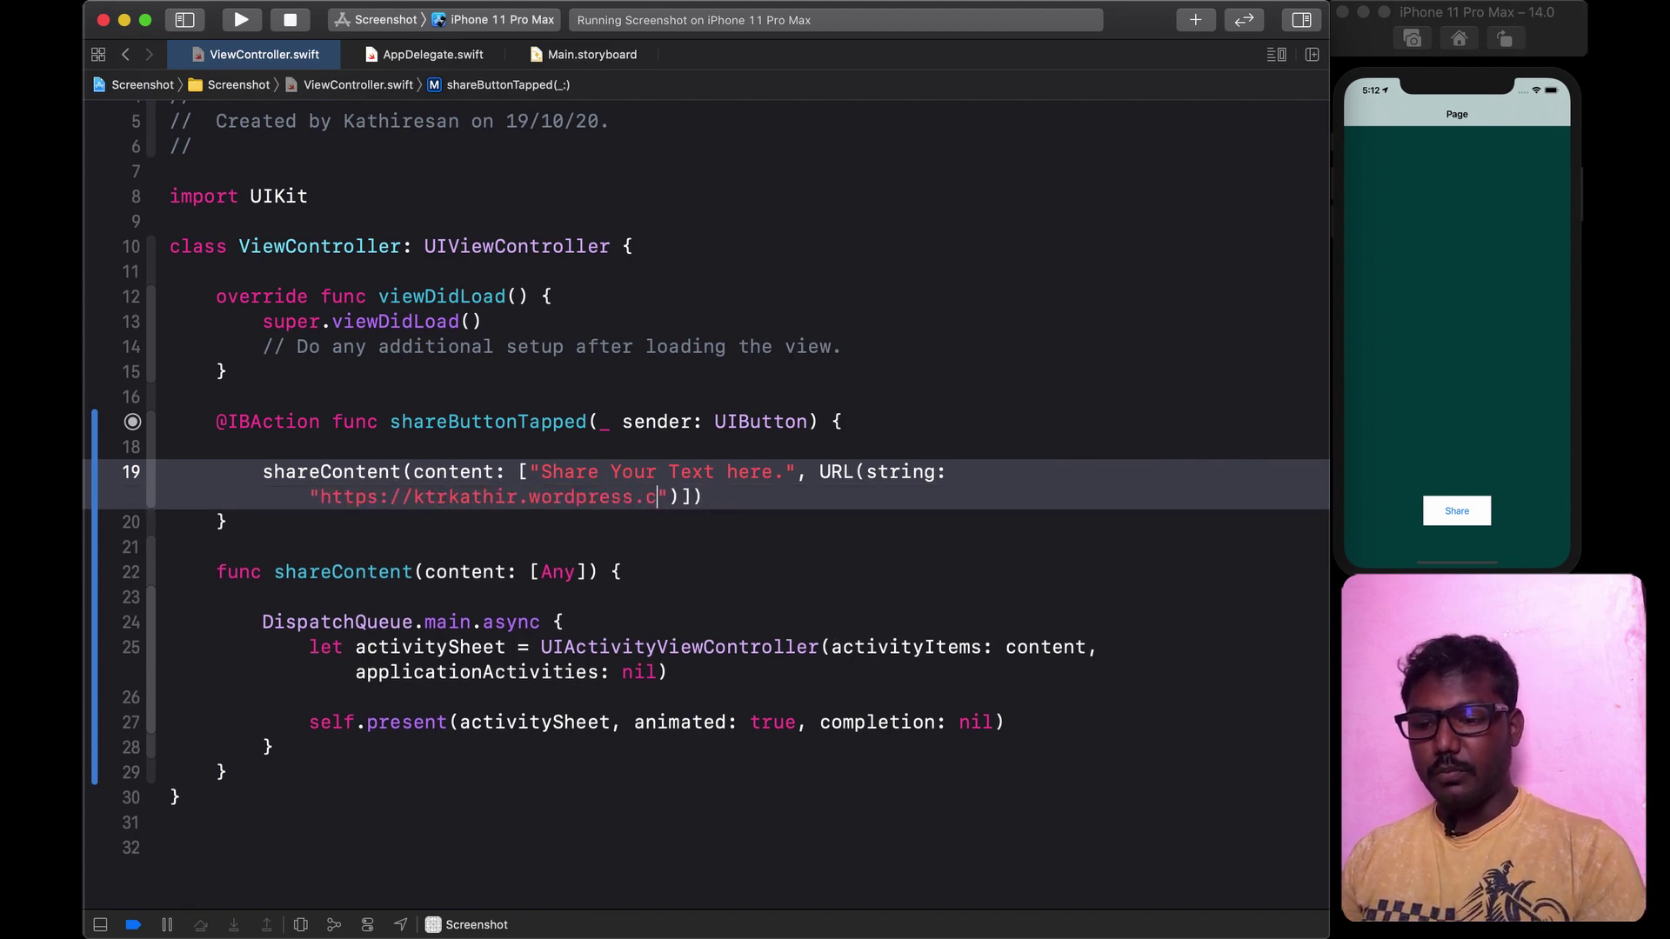
pyautogui.click(787, 516)
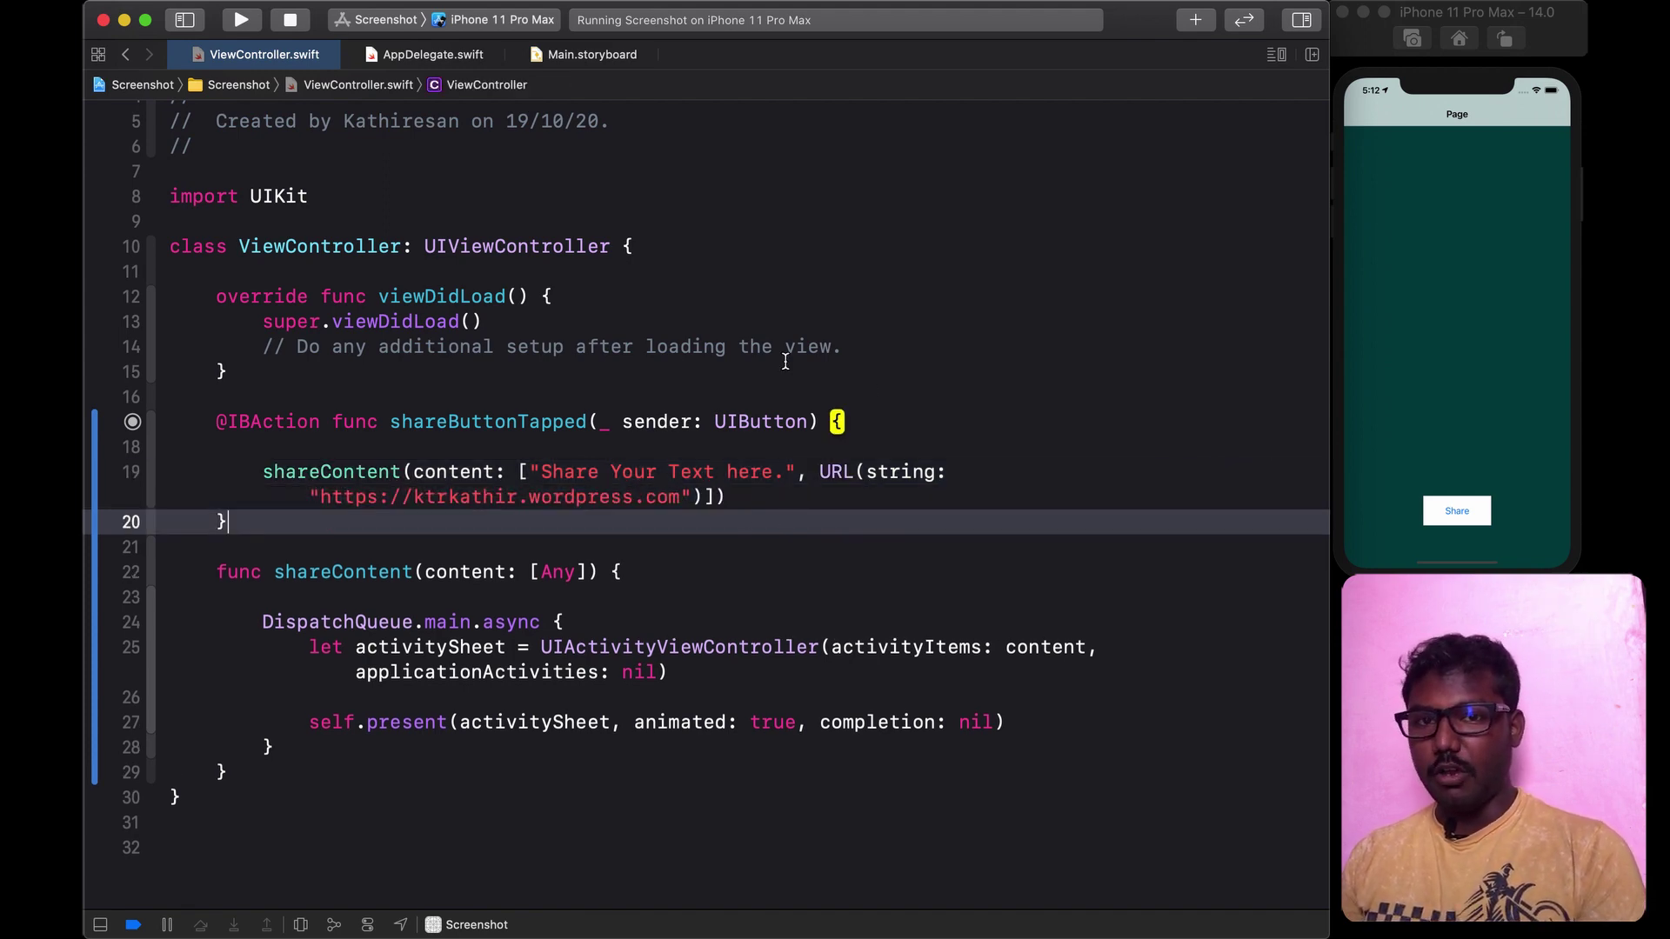
pyautogui.click(707, 497)
pyautogui.write('?')
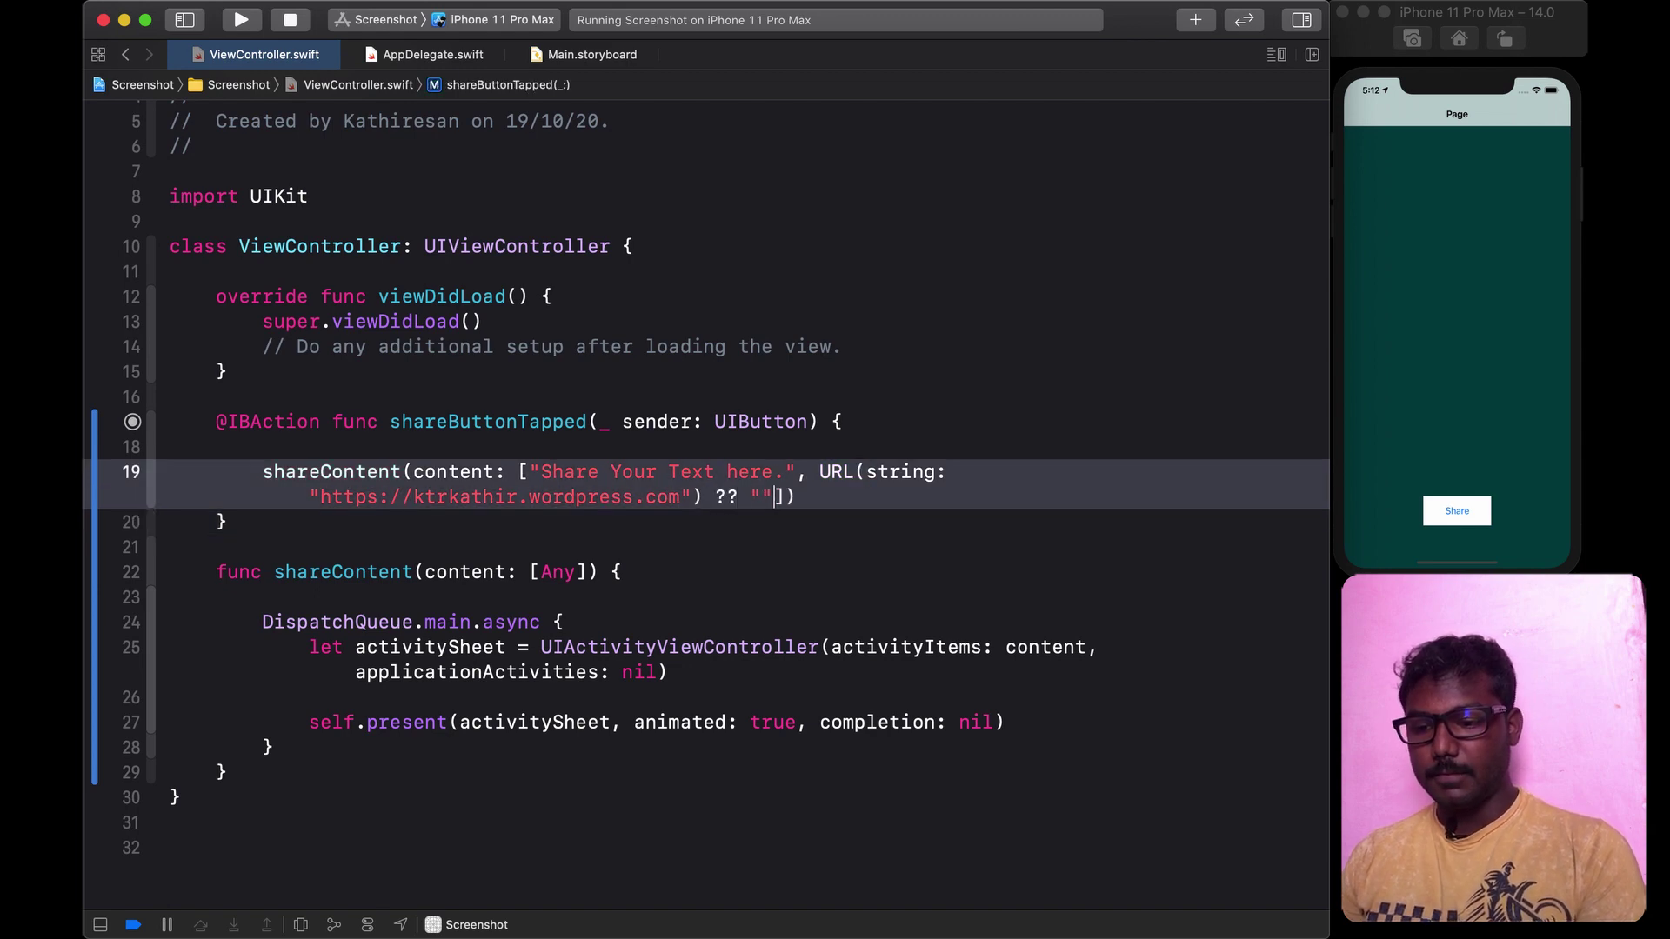
pyautogui.moveTo(535, 471); pyautogui.dragTo(785, 471)
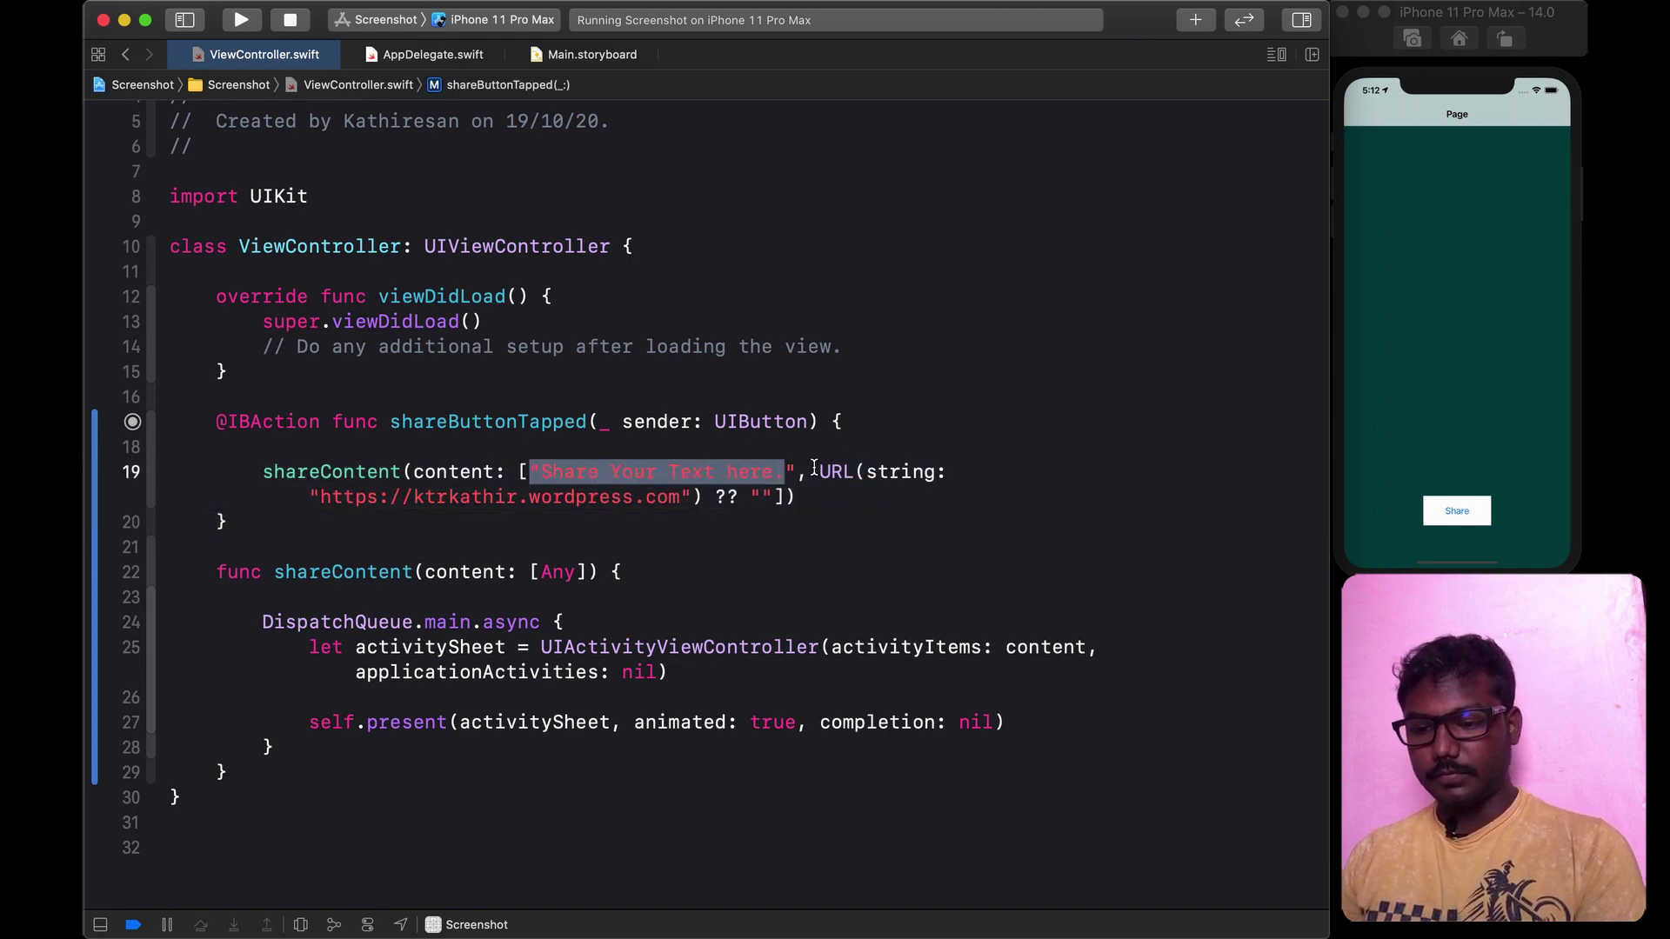
pyautogui.click(804, 511)
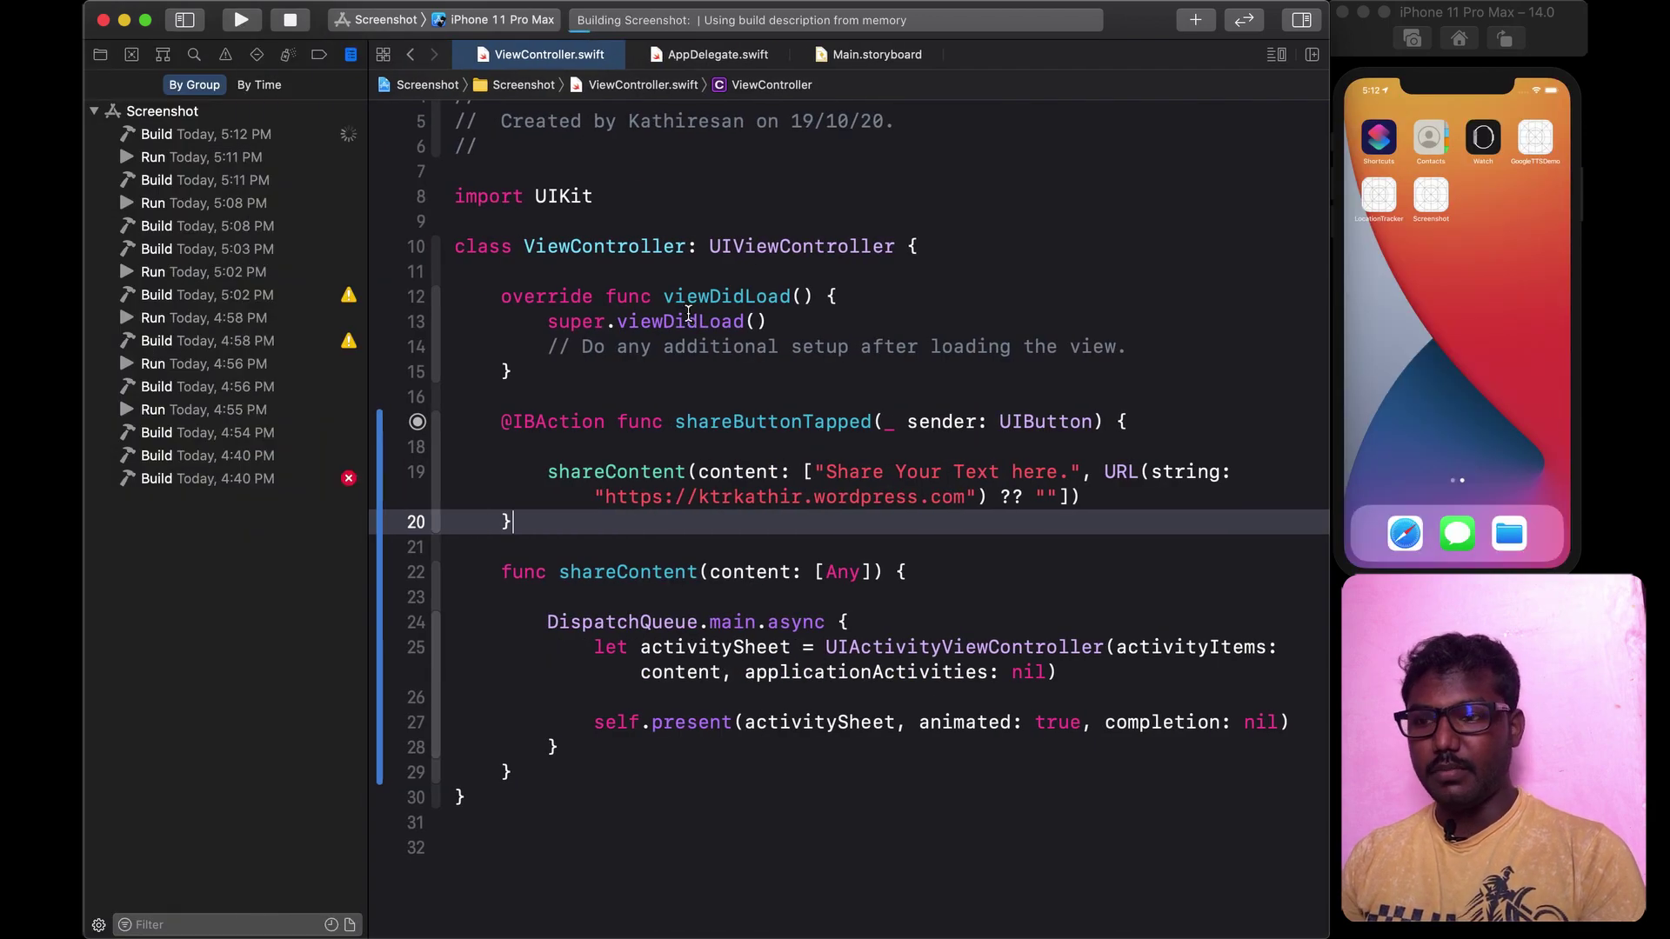
# Step: Show and then hide the Project navigator once the rebuild succeeds
pyautogui.click(184, 20)
pyautogui.press('super+1')
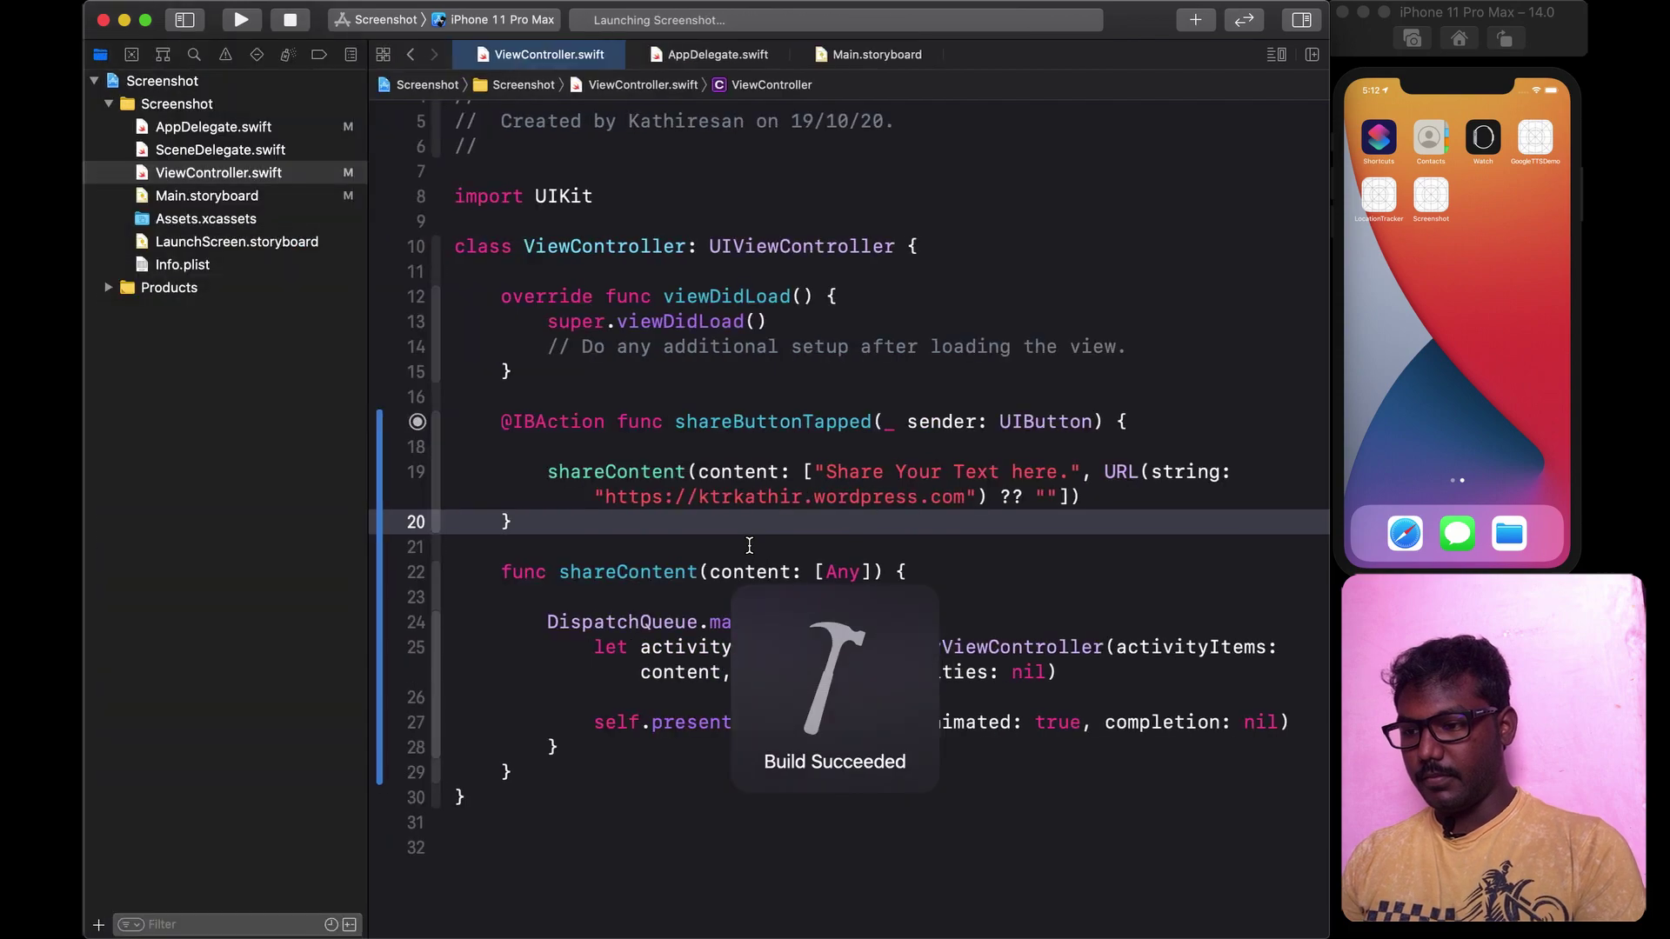
pyautogui.click(184, 20)
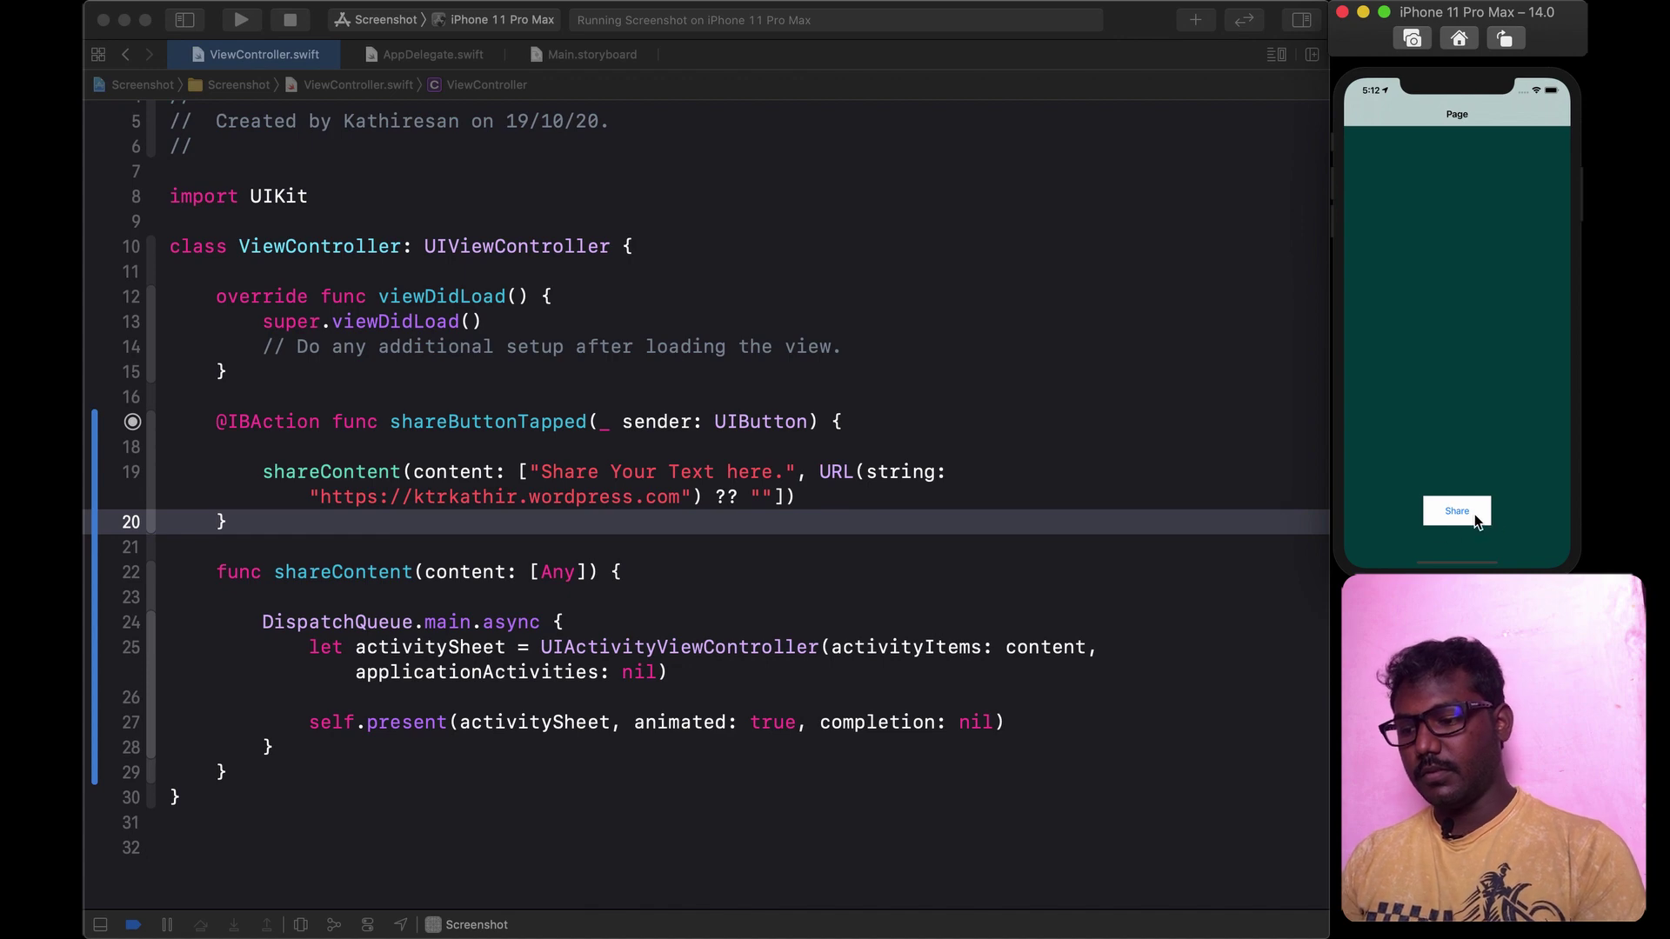
# Step: Add the shared text and blog link as a new reminder, then open Reminders
pyautogui.click(1477, 519)
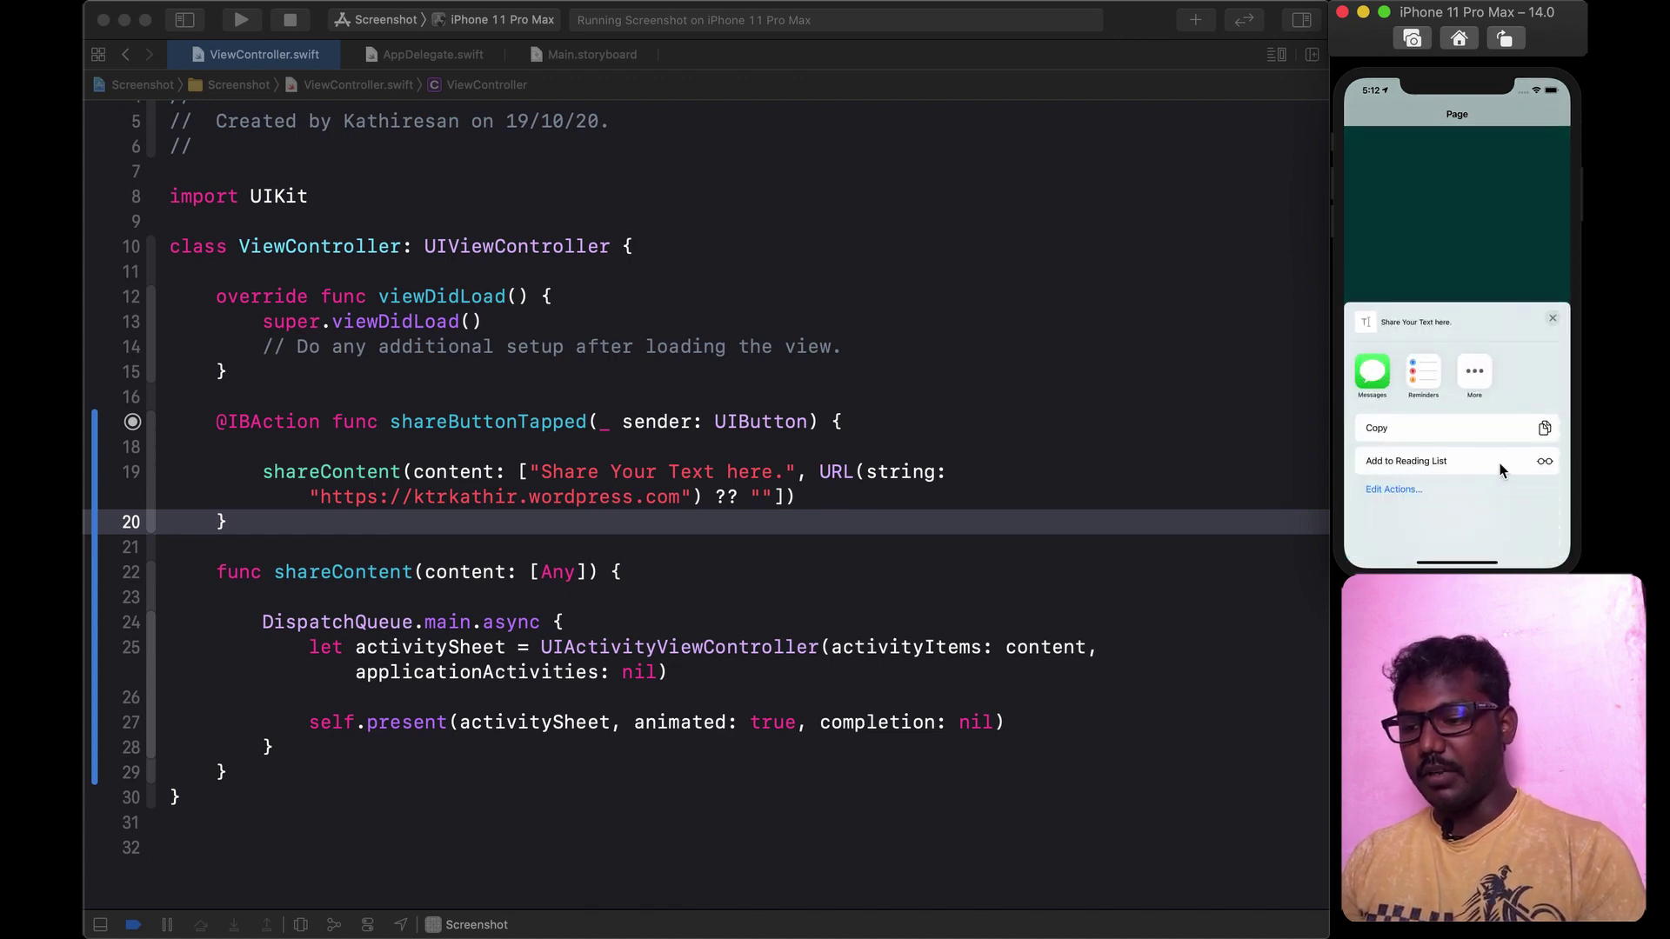
pyautogui.click(1418, 365)
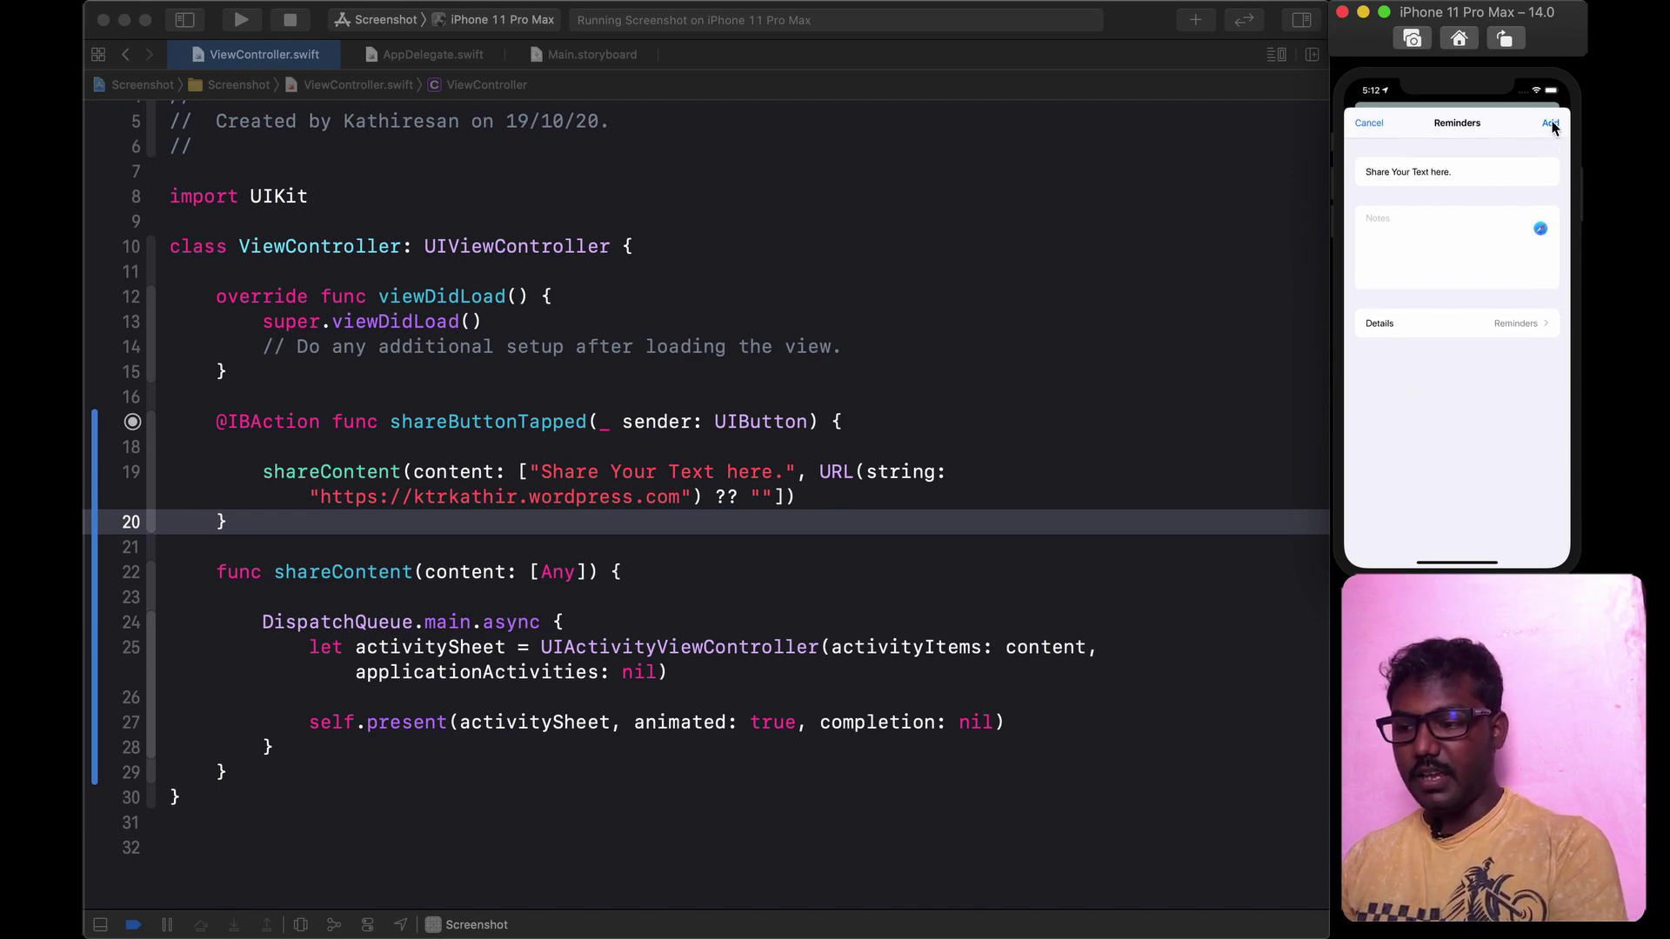
pyautogui.click(1552, 125)
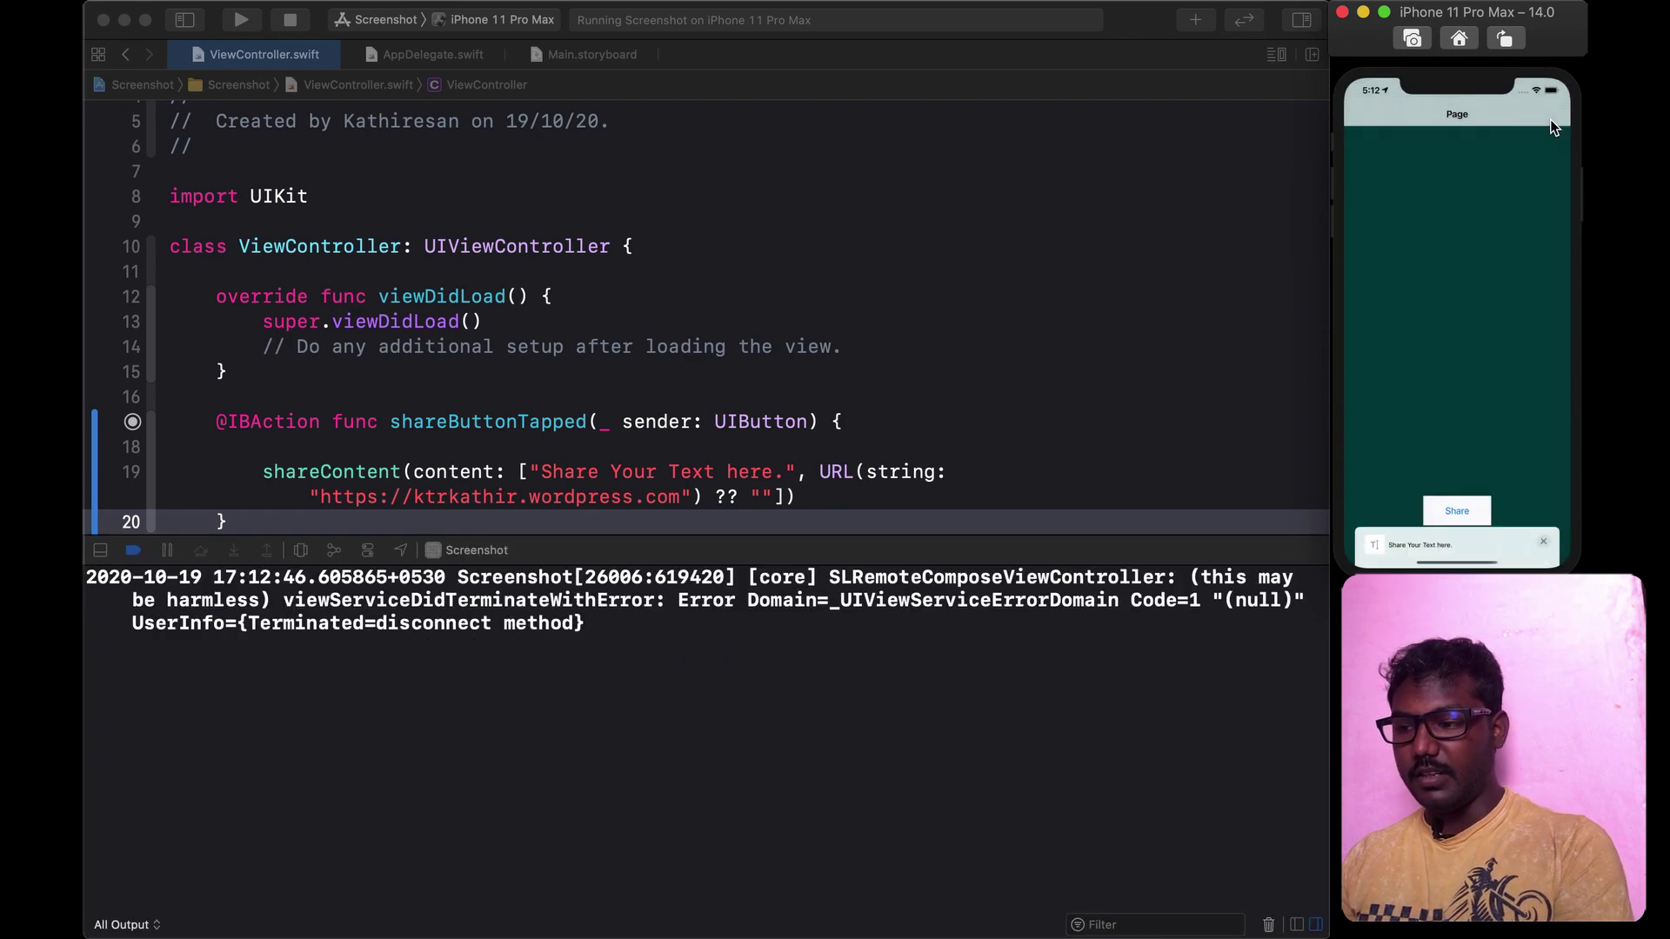
pyautogui.click(1461, 41)
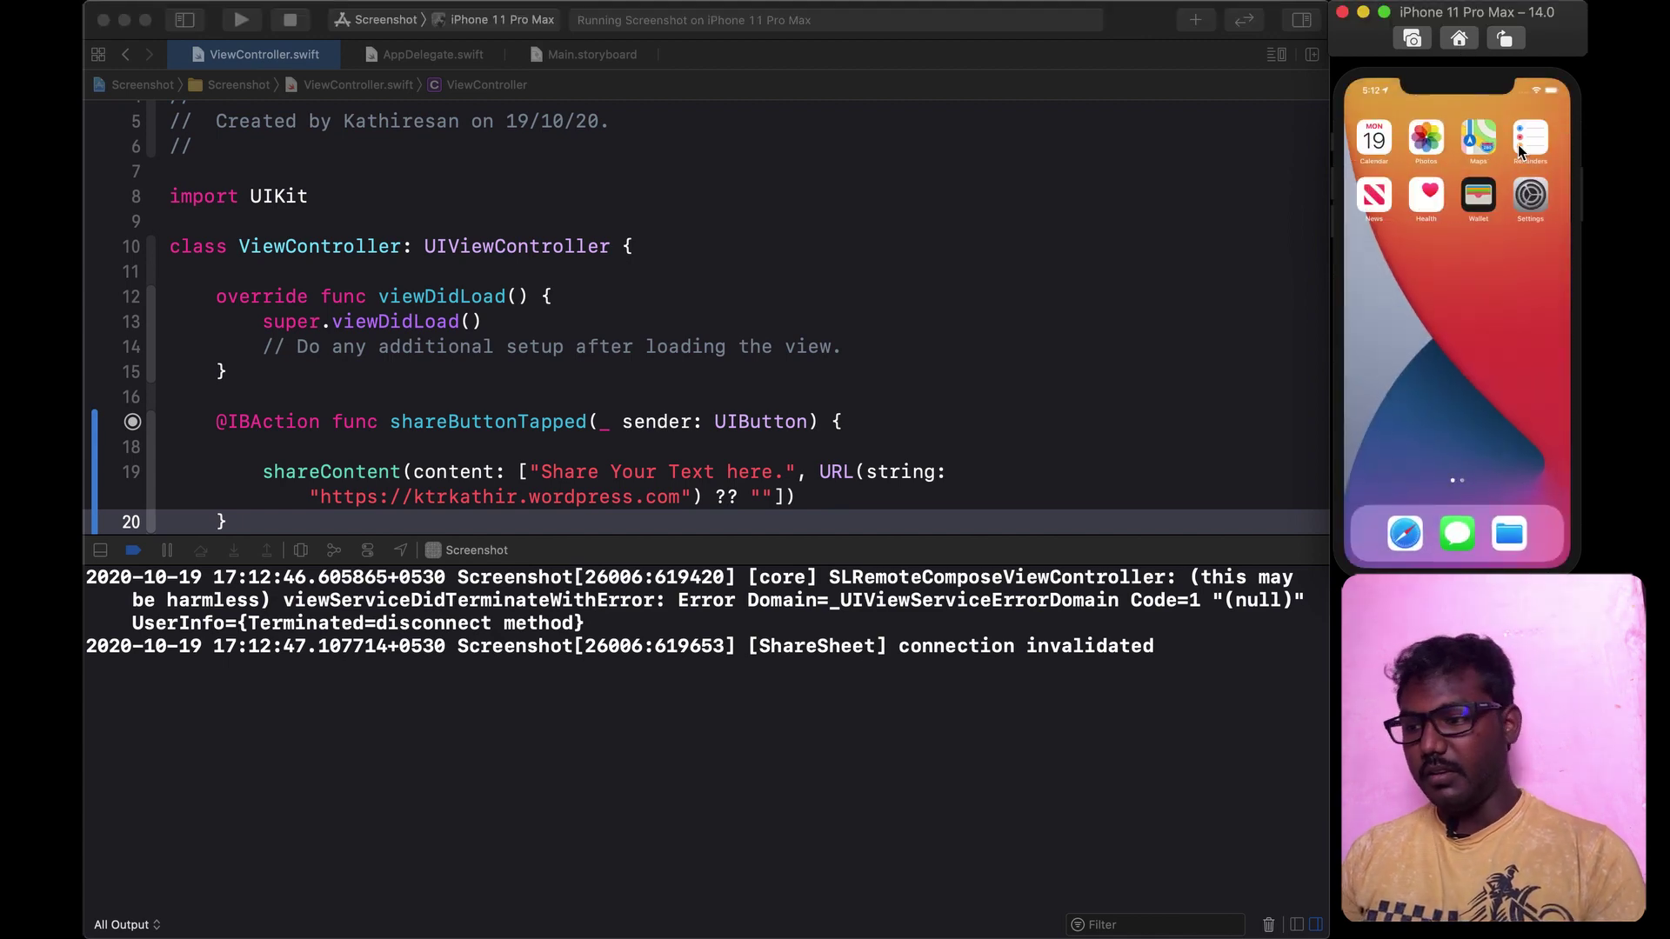
pyautogui.click(1529, 141)
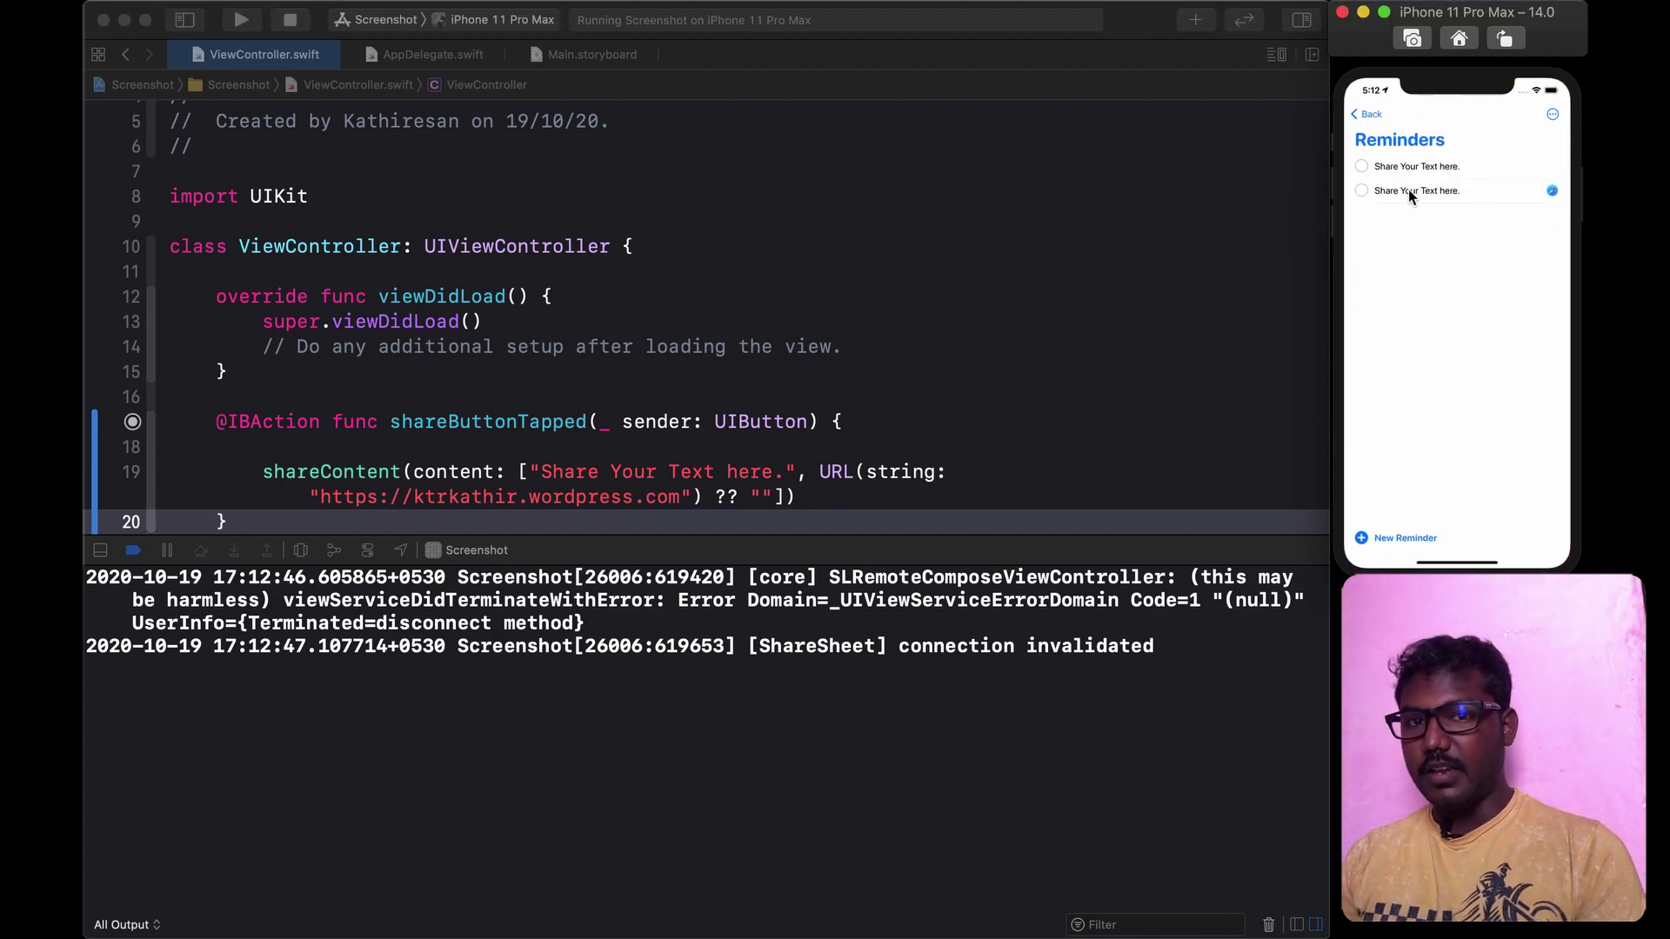
# Step: Open the reminder's ktrkathir.wordpress.com link in Safari and expand its full share sheet
pyautogui.click(1554, 190)
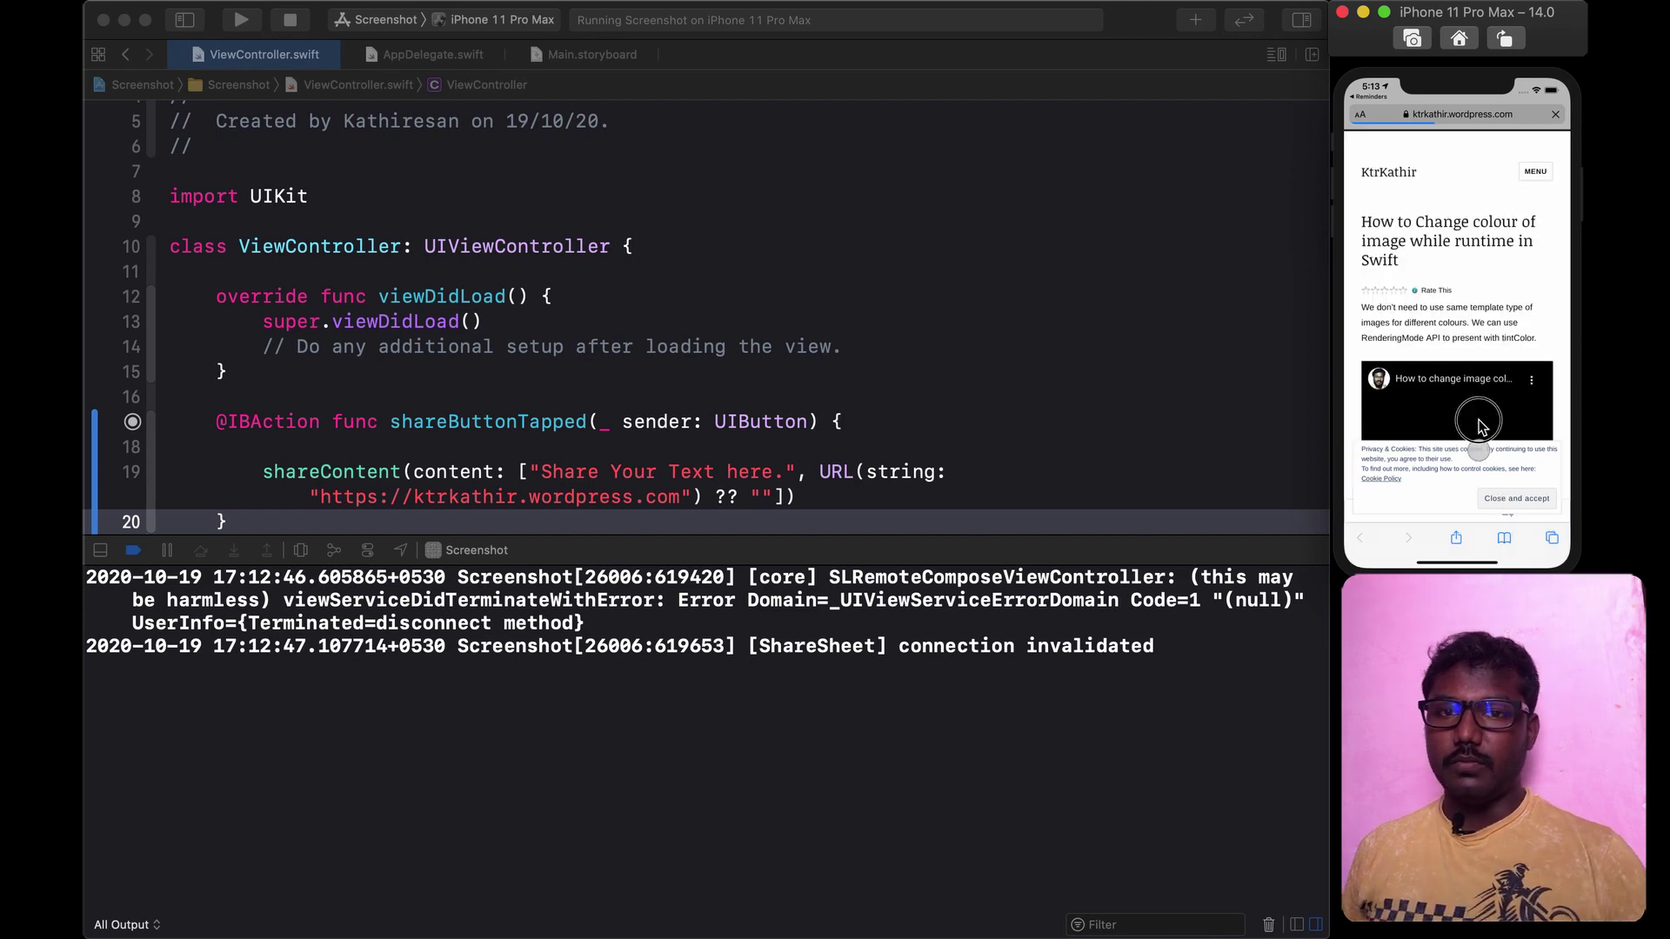
pyautogui.moveTo(1477, 405); pyautogui.dragTo(1451, 169)
pyautogui.click(1452, 166)
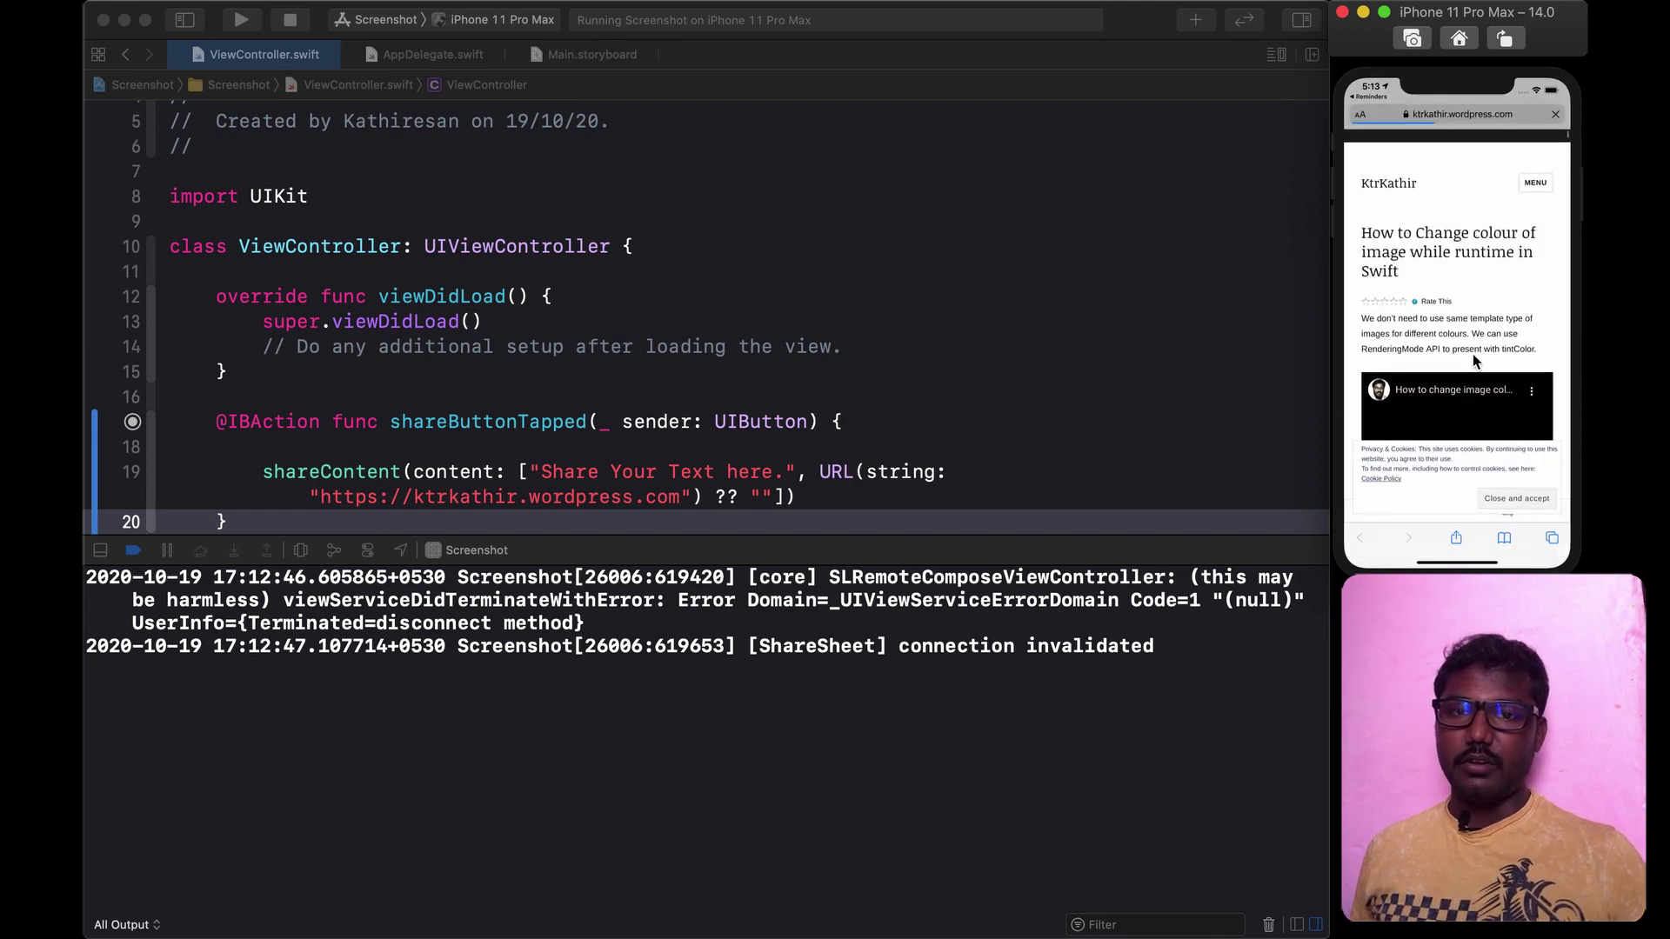
pyautogui.click(1455, 538)
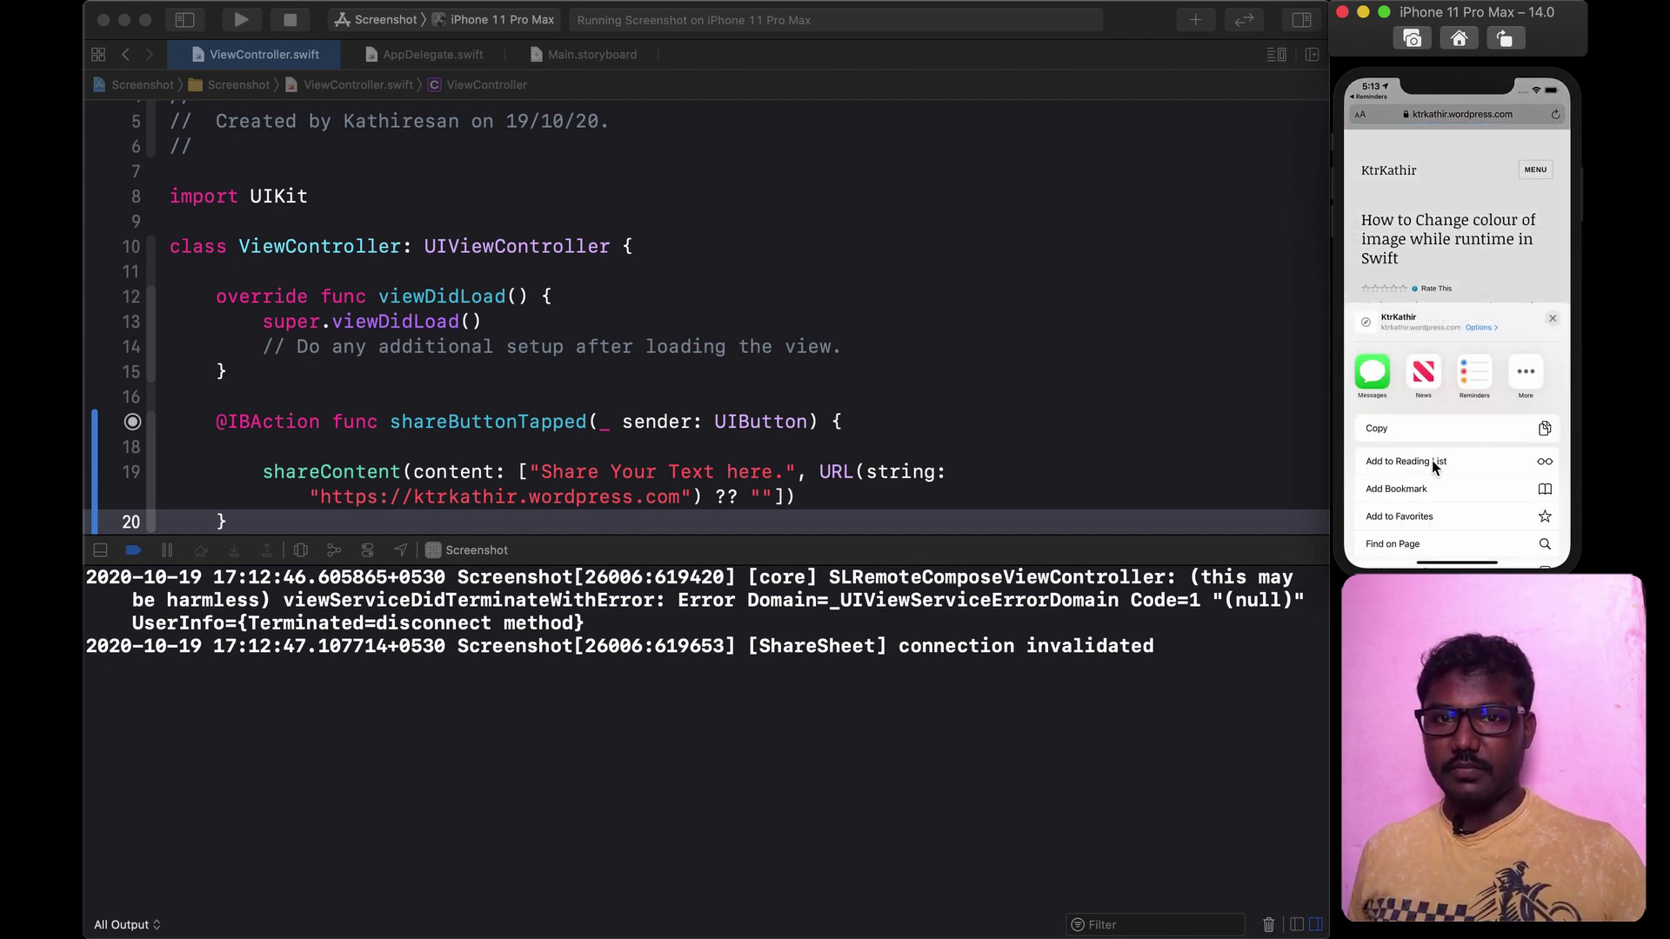
pyautogui.moveTo(1503, 340); pyautogui.dragTo(1527, 207)
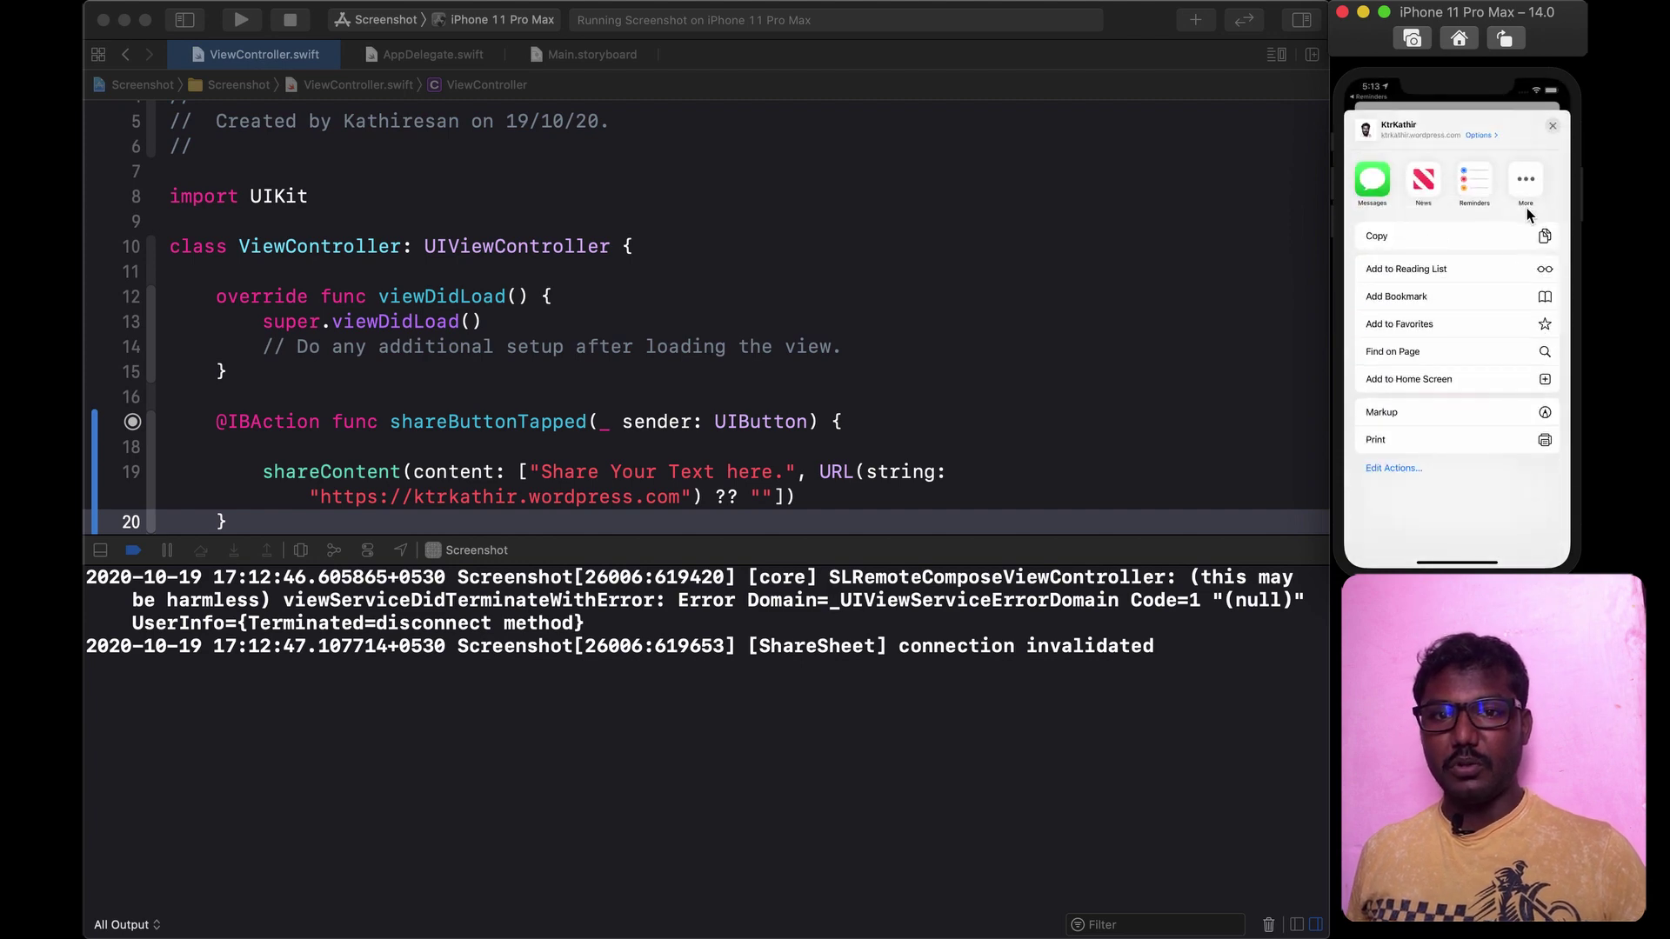